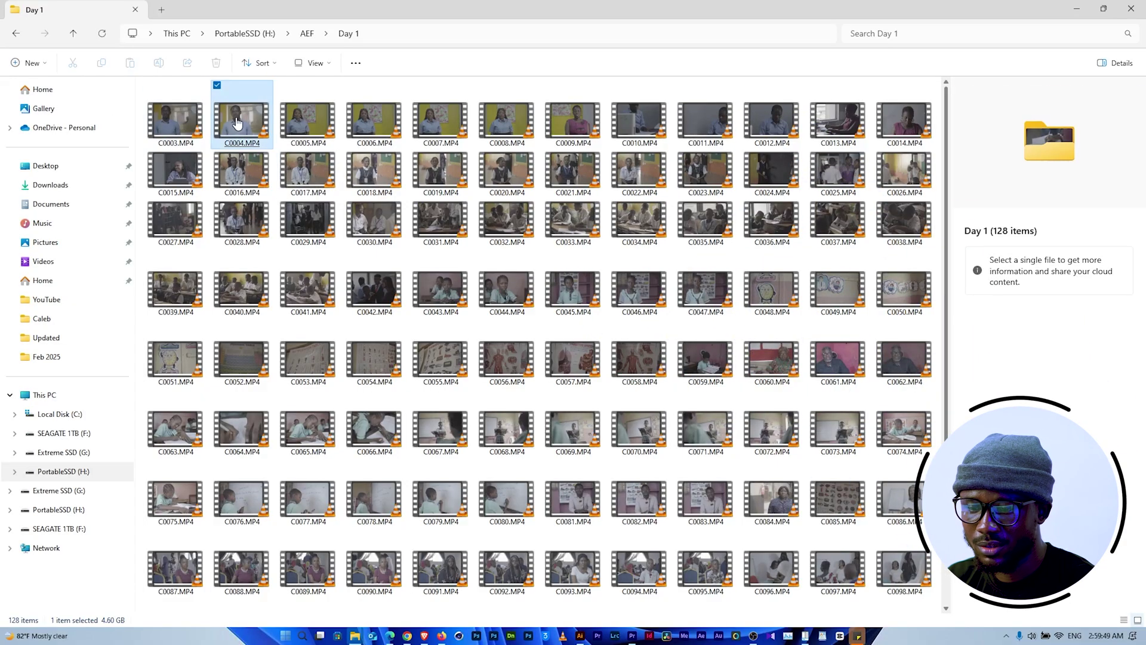
Preview the clips C0004.MP4, C0021.MP4 and C0046.MP4 from the Day 1 folder.
double_click(237, 122)
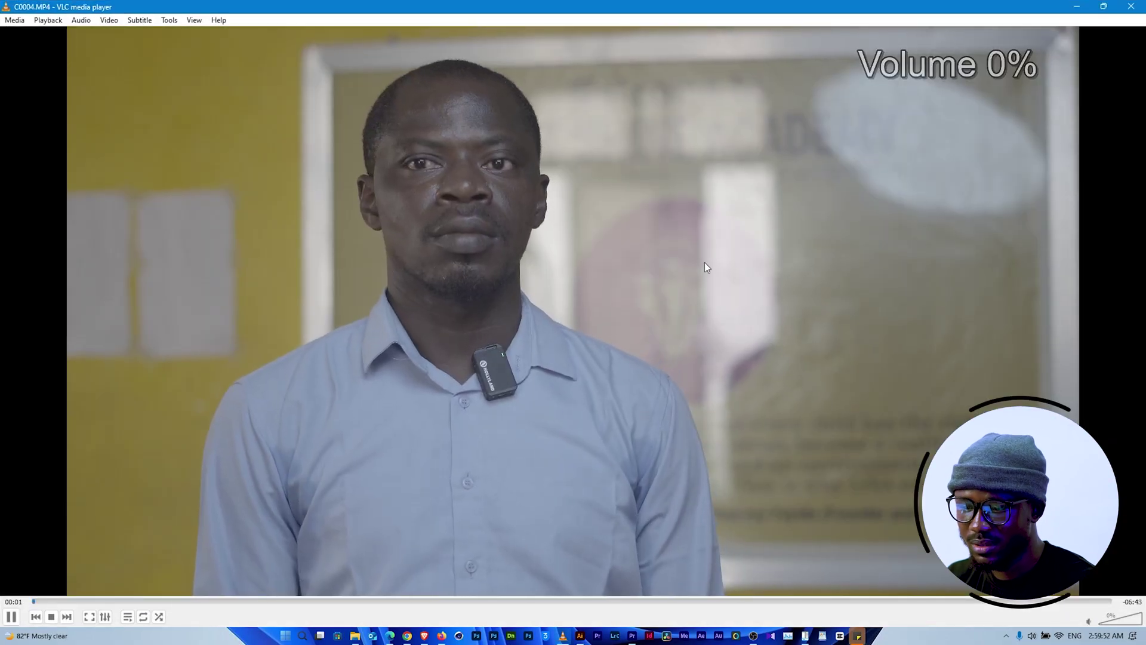
left_click(1132, 13)
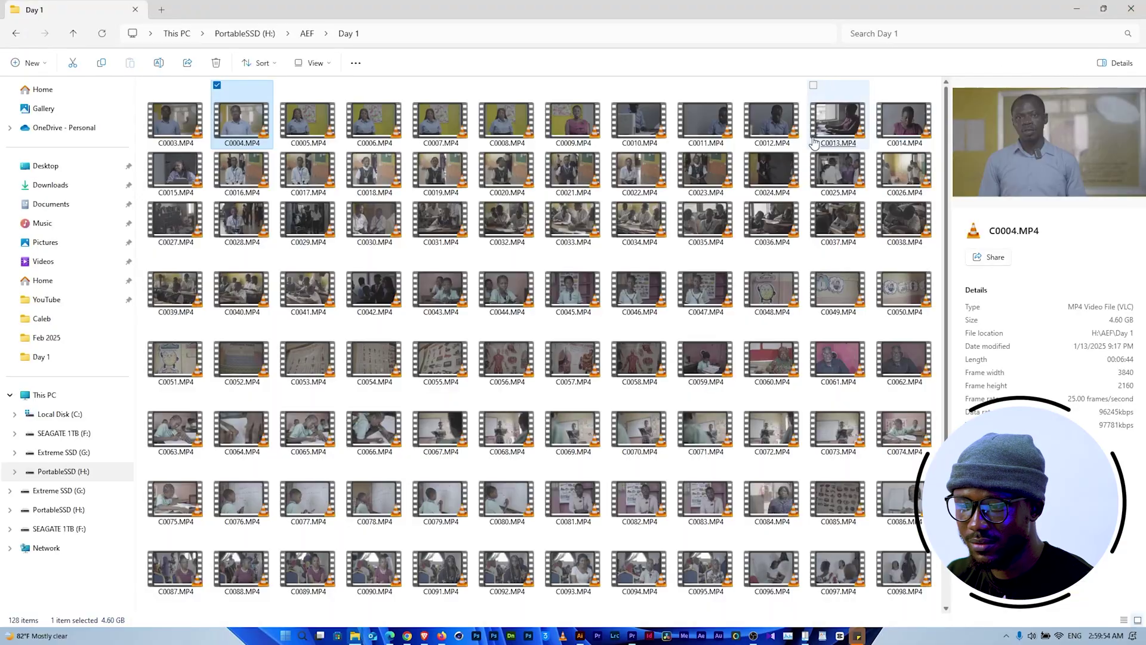
double_click(553, 174)
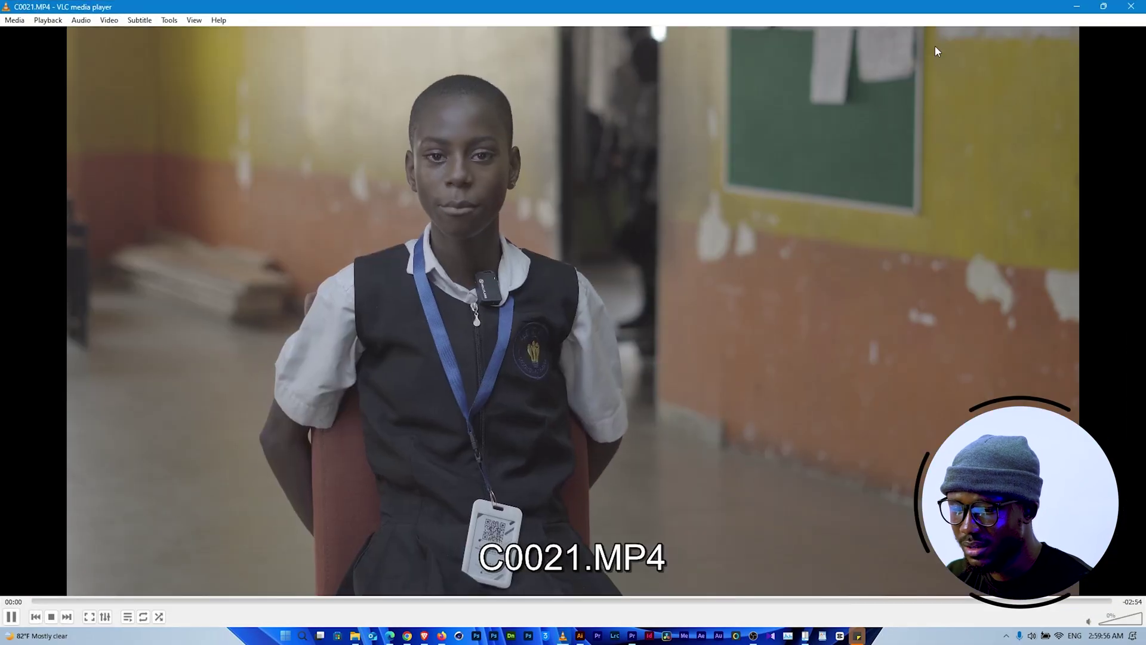
key("alt+F4")
double_click(642, 285)
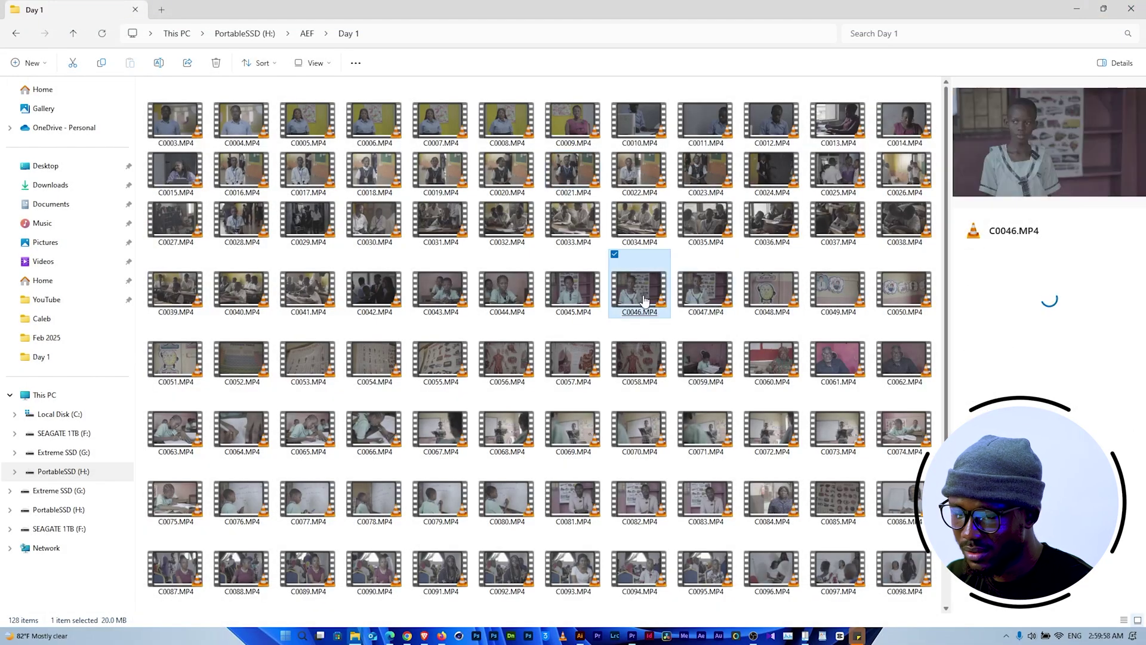
key("alt+F4")
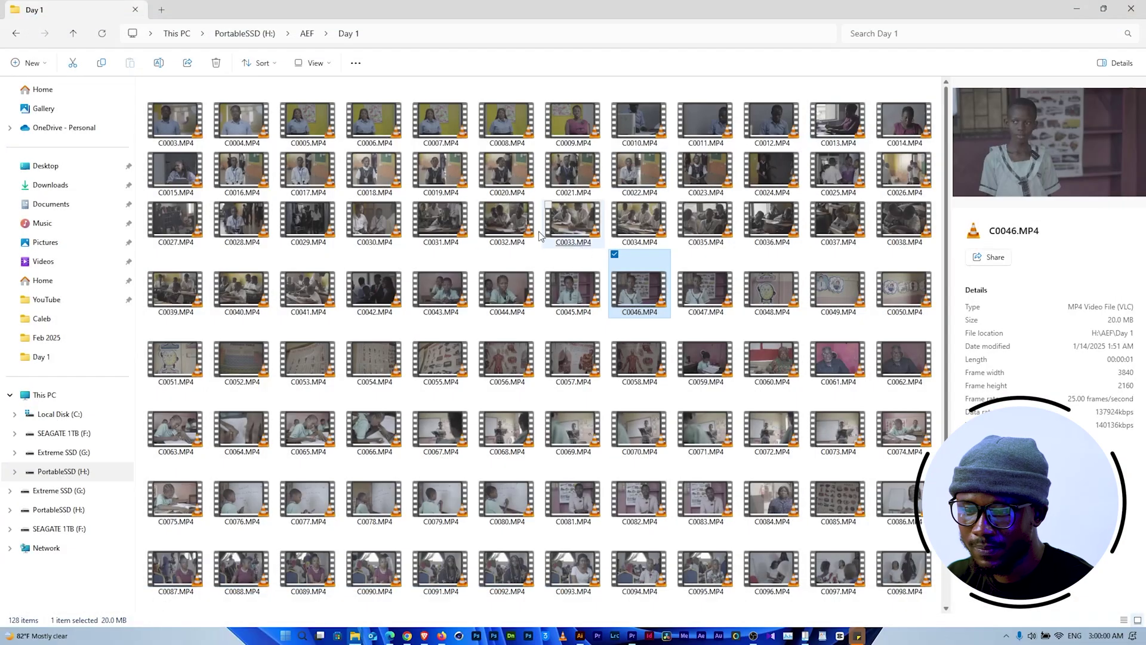
Open the Day 2 folder in AEF and preview the clips C0027.MP4 and C0017.MP4.
key("alt+Up")
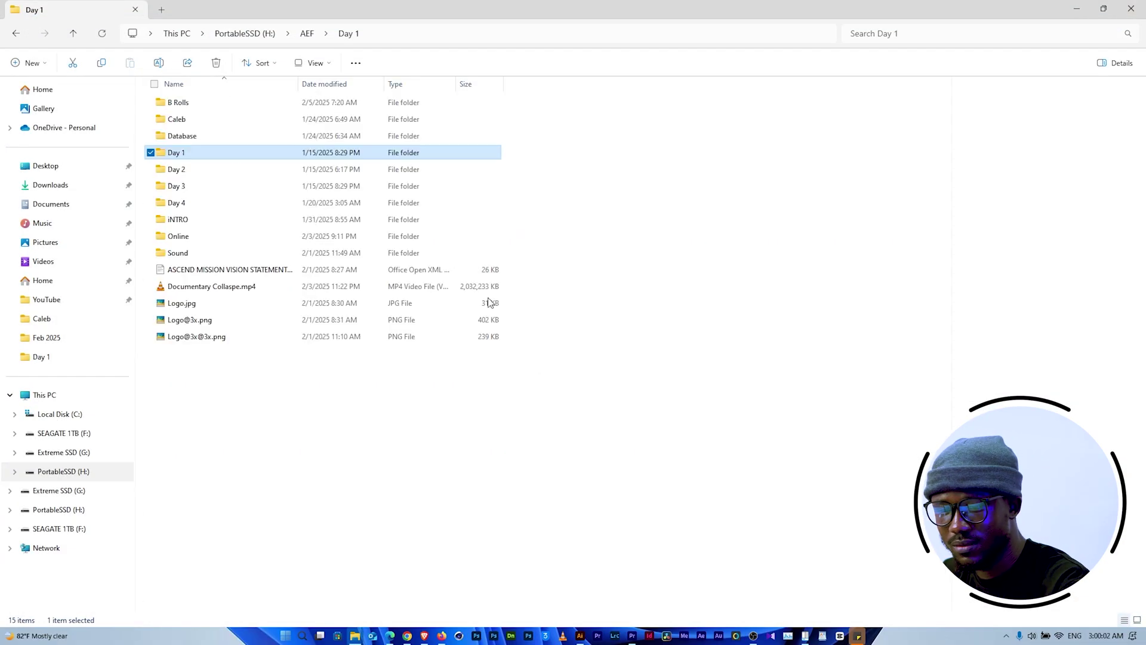
double_click(258, 174)
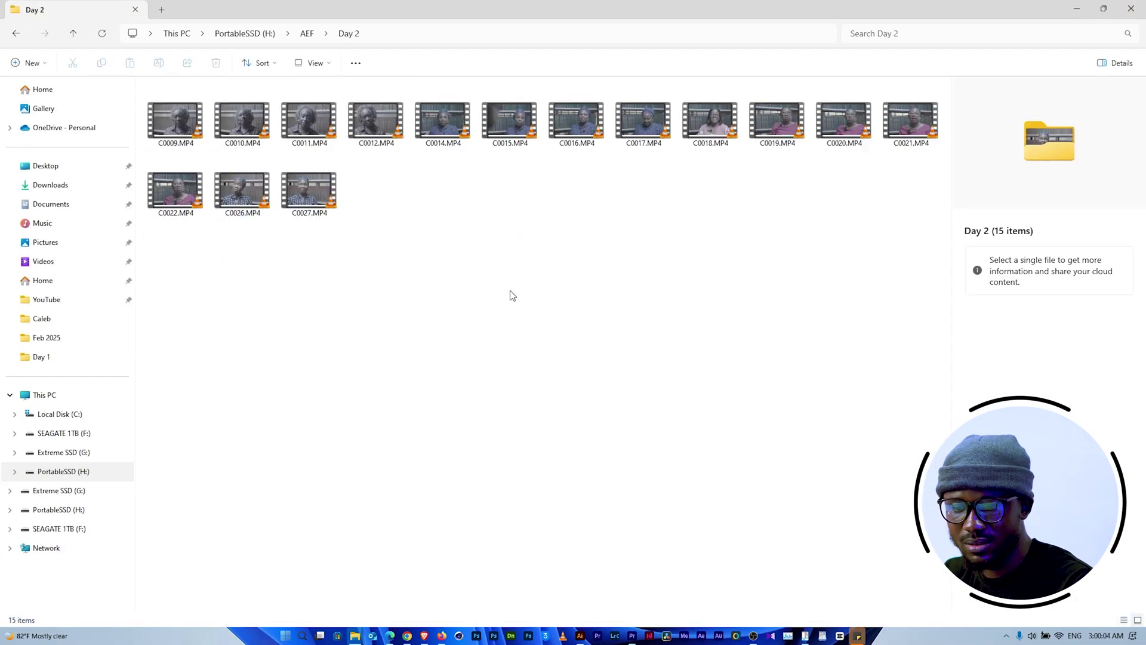
double_click(309, 190)
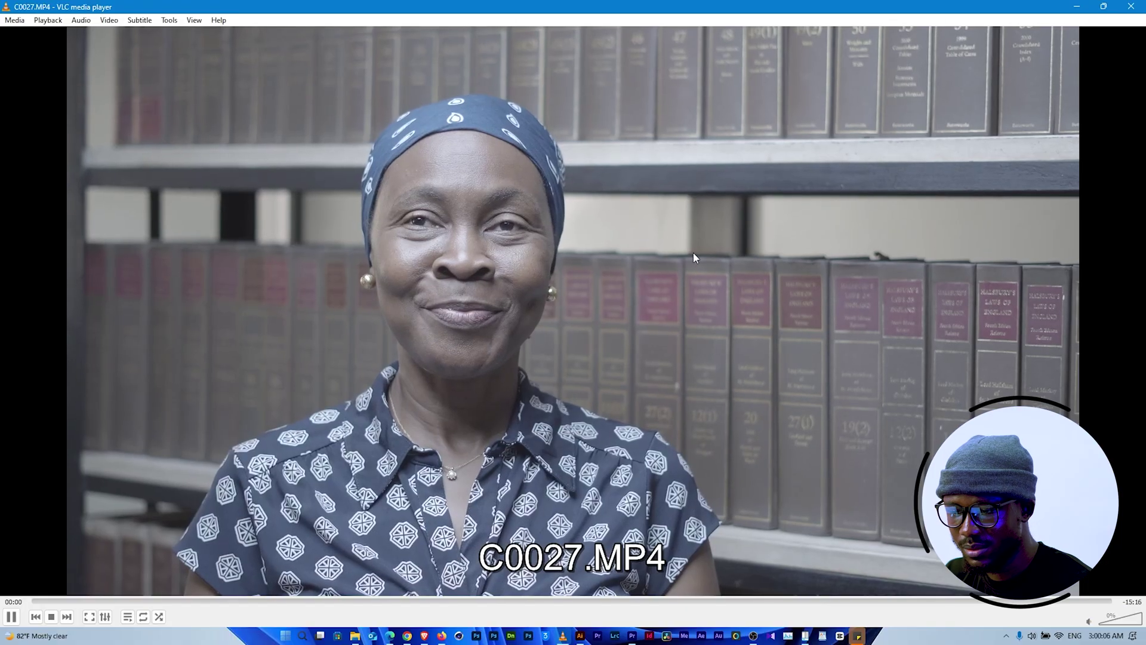
key("alt+F4")
left_click(616, 132)
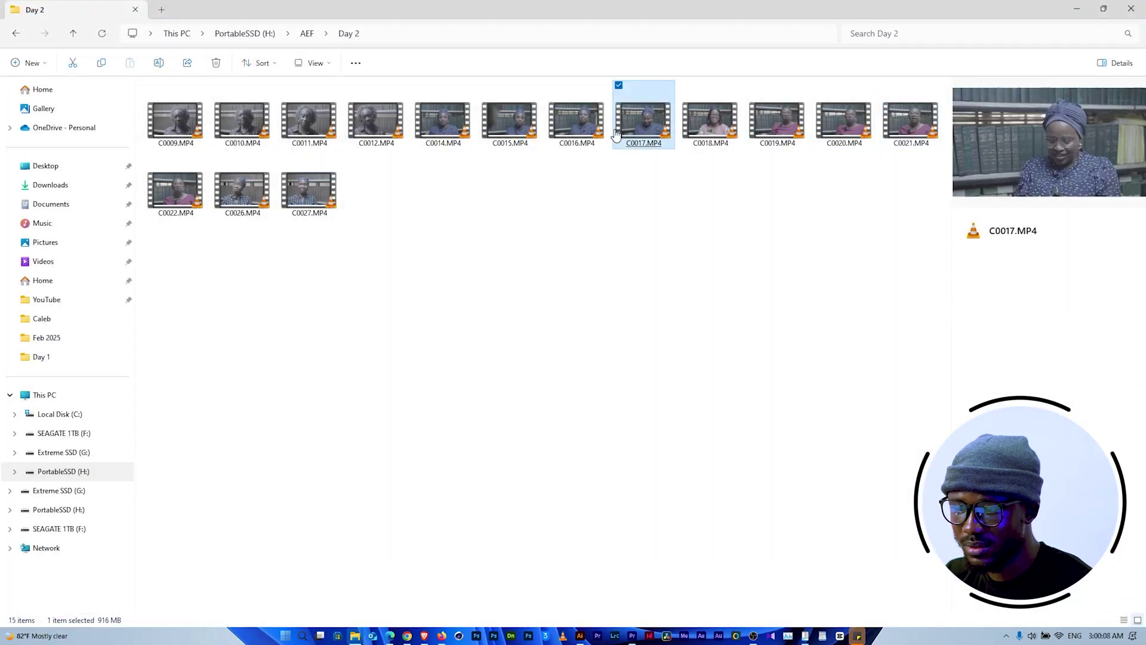
double_click(616, 133)
key("alt+F4")
Go to the Day 3 folder in AEF and preview the clips C0030.MP4, C0042.MP4 and C0046.MP4.
left_click(732, 249)
key("alt+Left")
double_click(275, 192)
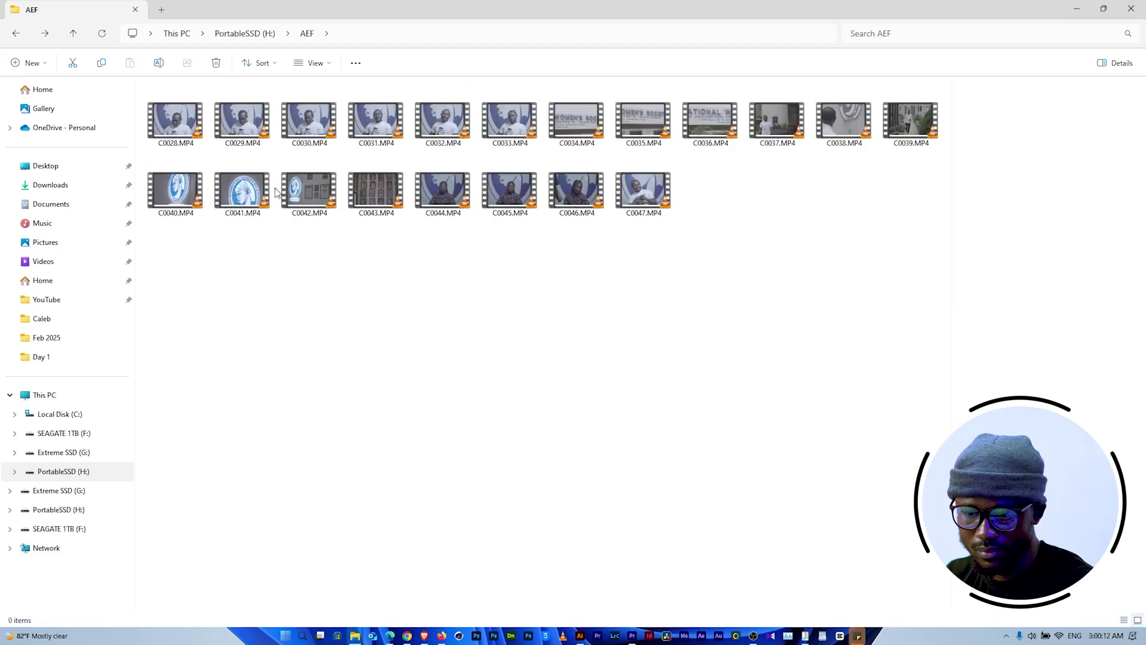
double_click(308, 137)
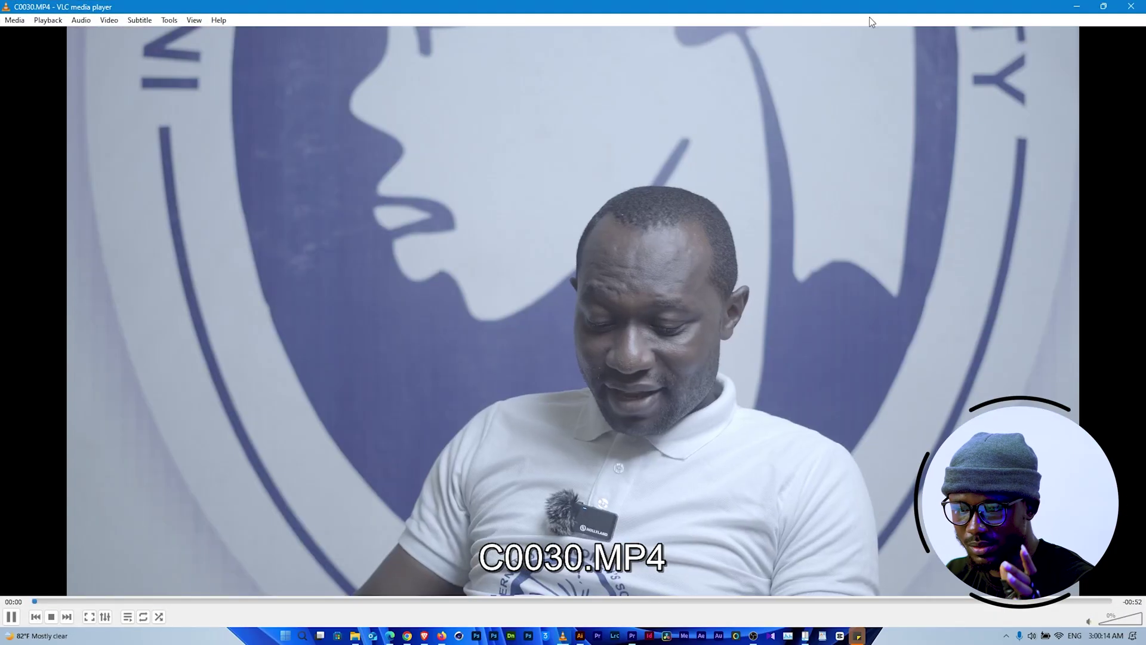
key("alt+F4")
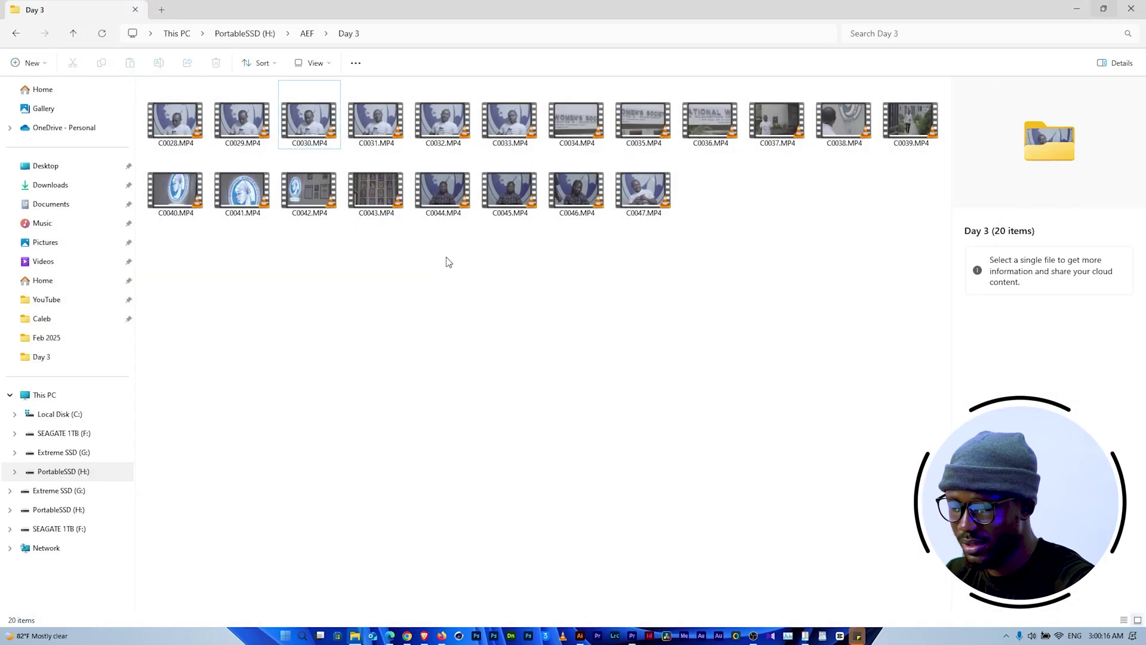
double_click(334, 212)
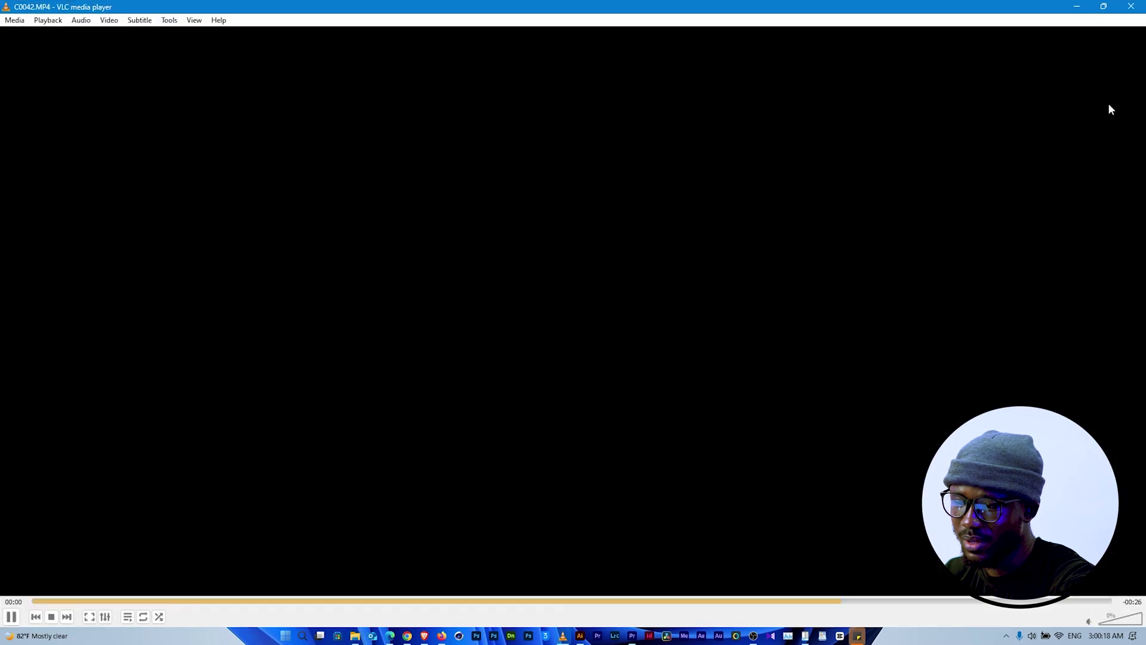
left_click(1138, 7)
double_click(577, 192)
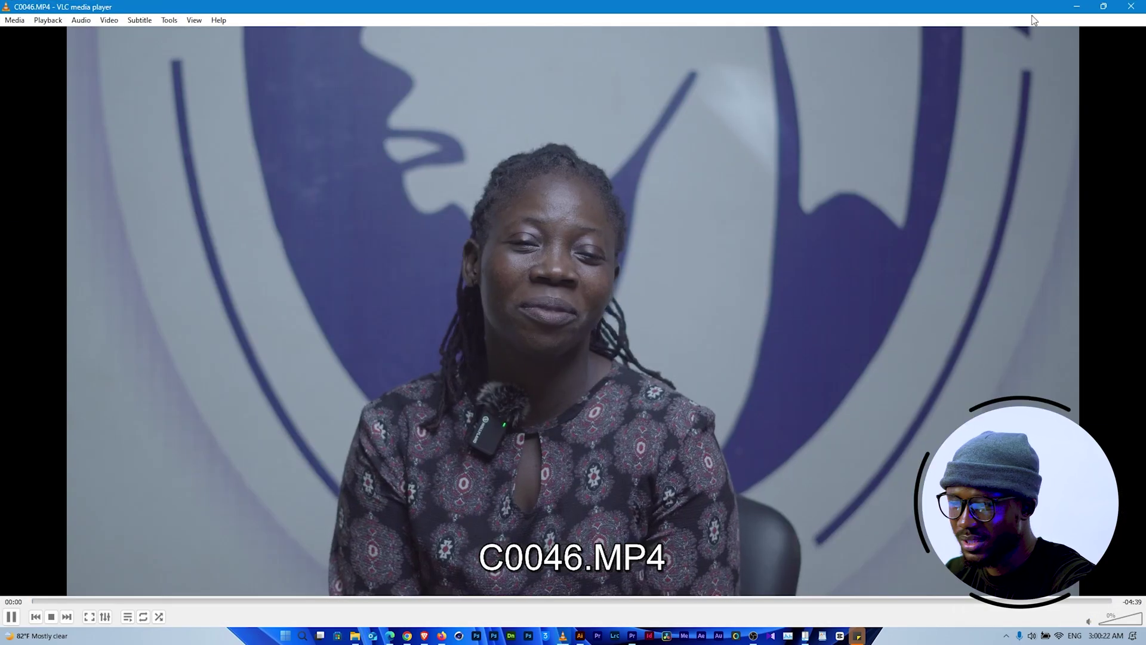
left_click(1138, 7)
Look into the Day 4 folder and return to the AEF folder.
key("alt+Up")
double_click(330, 206)
key("alt+Left")
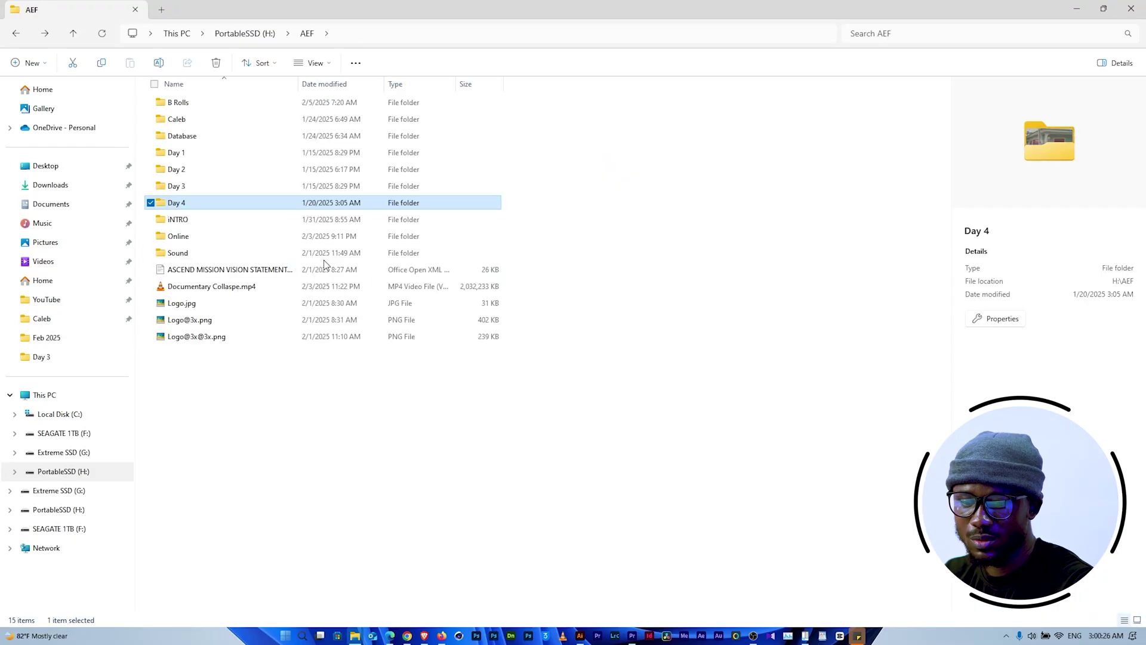
Select the folders Day 1 through Day 4 and check their combined file count and size in Properties.
left_click(210, 172, "shift")
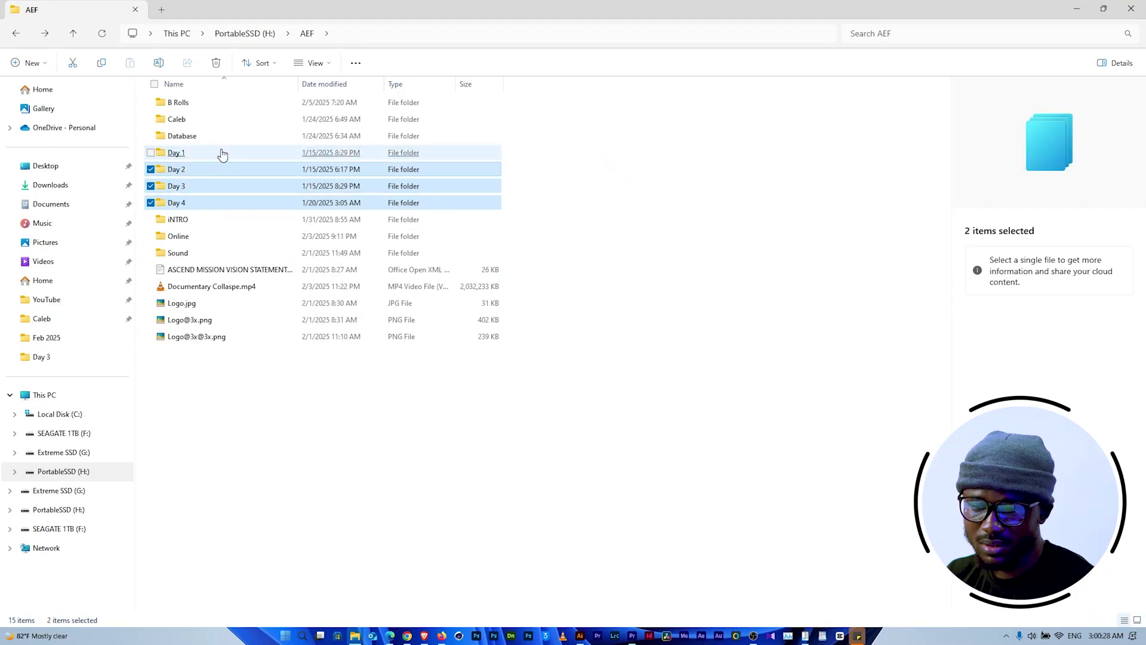
key("alt+Return")
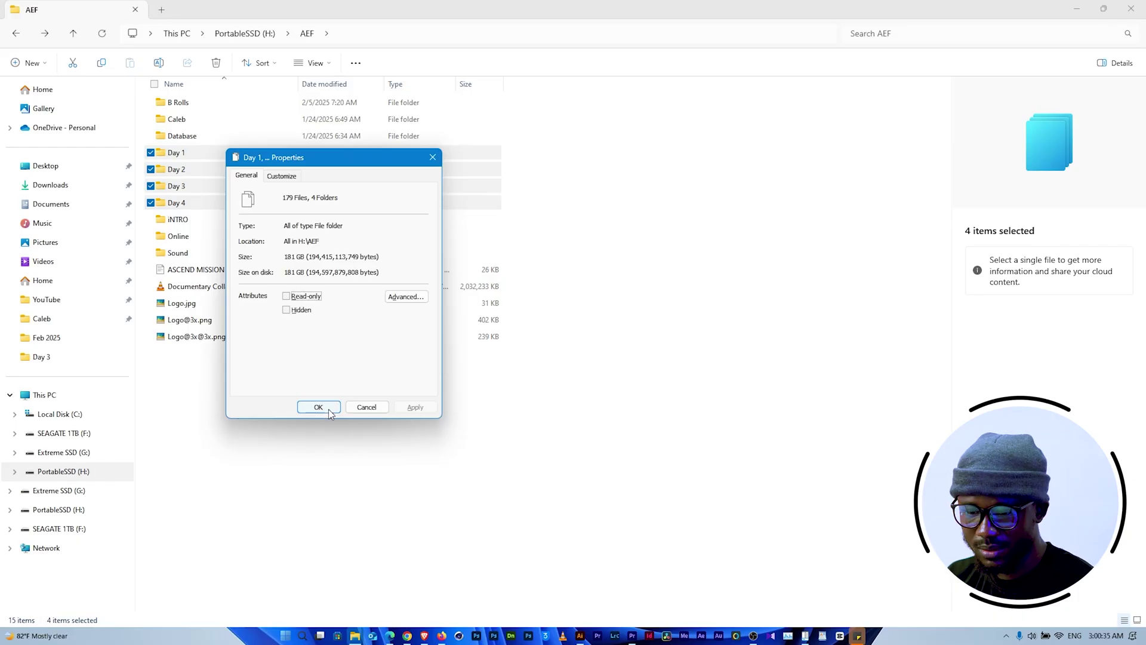
left_click(318, 407)
left_click(274, 483)
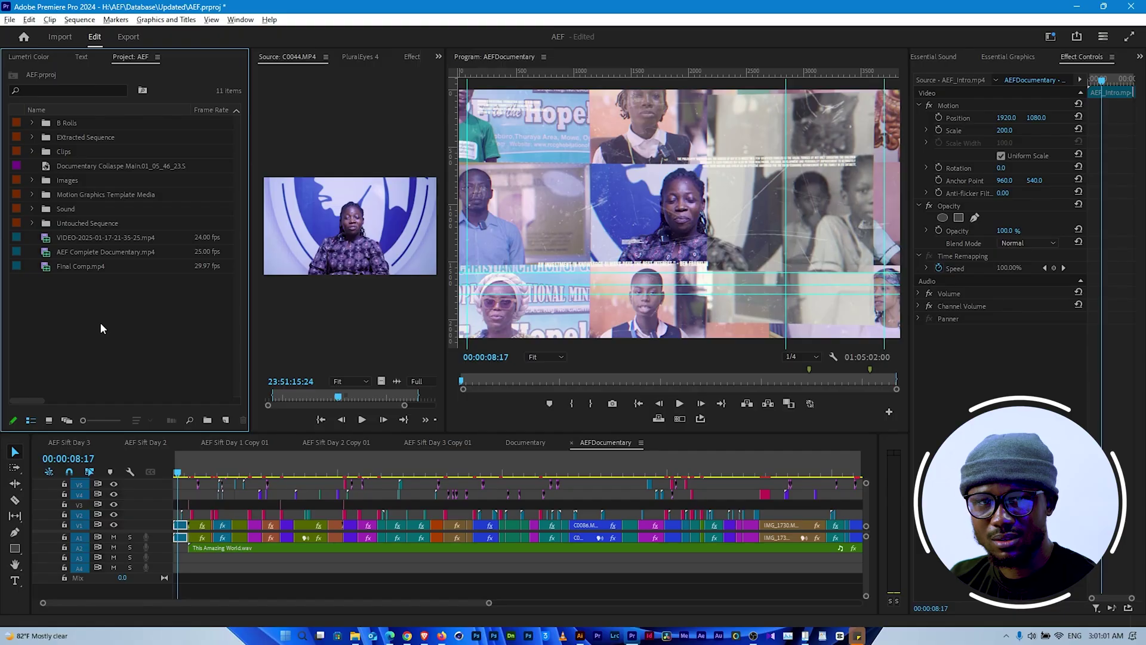
In Premiere Pro, expand the Untouched Sequence bin and bring up the AEF Sift Day 1, 2, 3 and 4 Copy 01 sequences in turn.
left_click(30, 223)
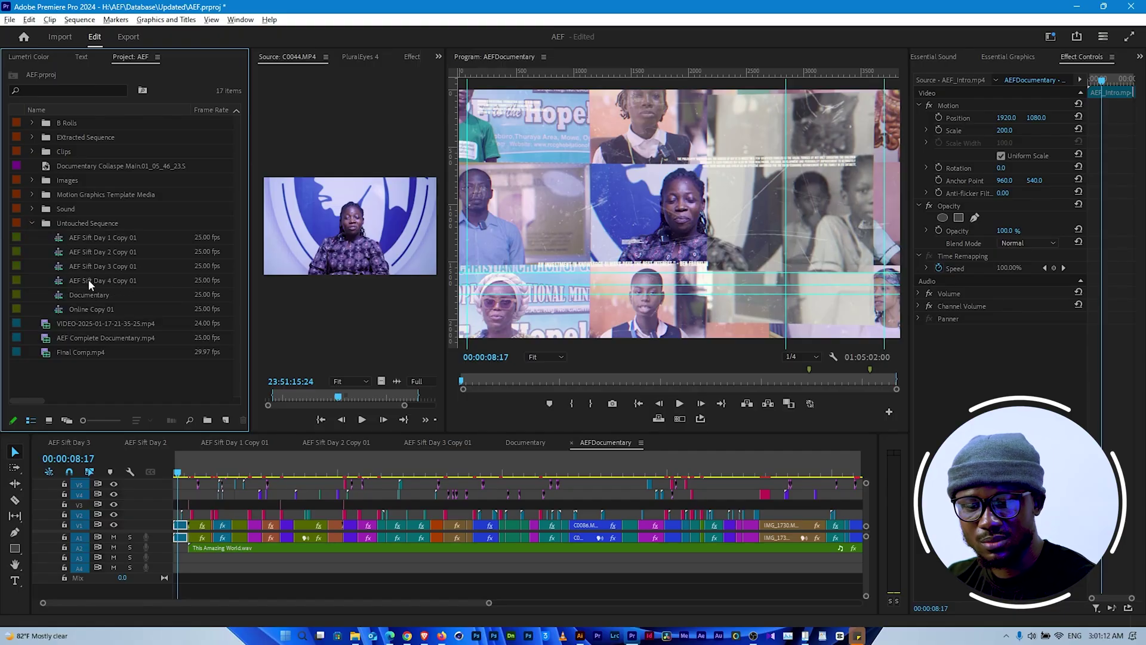
left_click(32, 152)
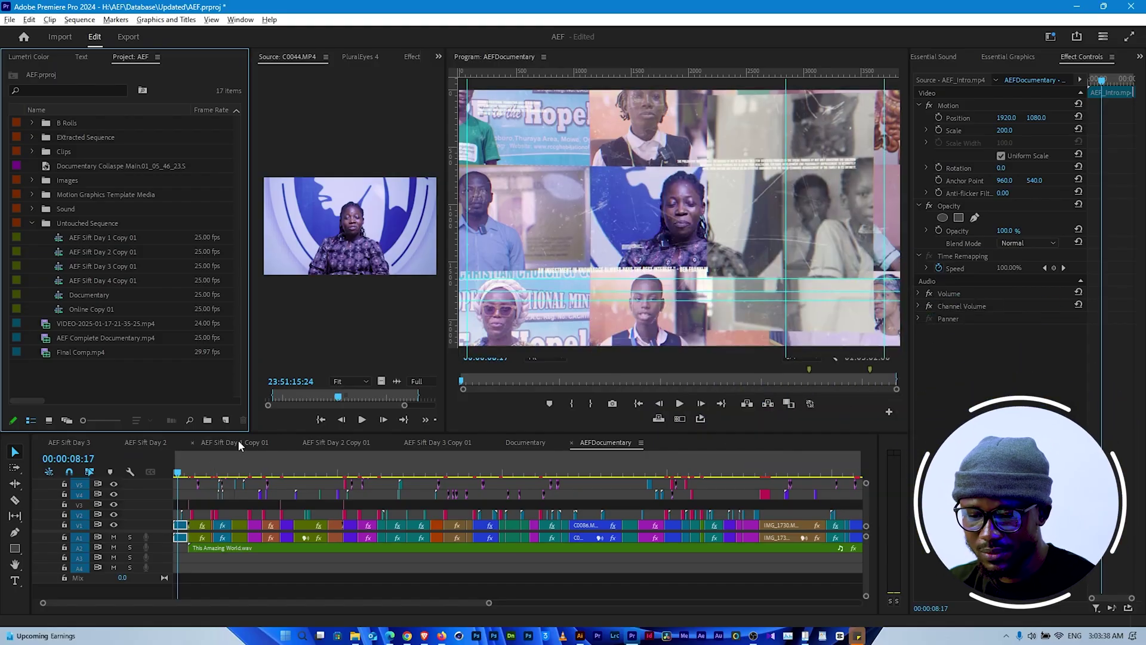
left_click(236, 442)
left_click(352, 443)
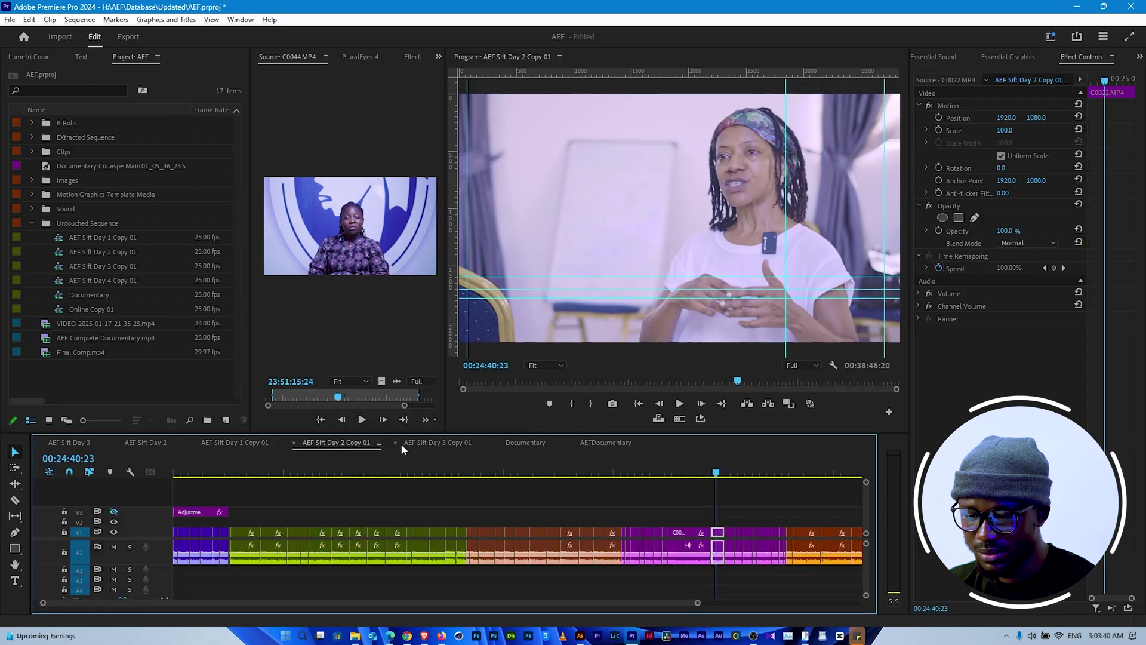
left_click(420, 443)
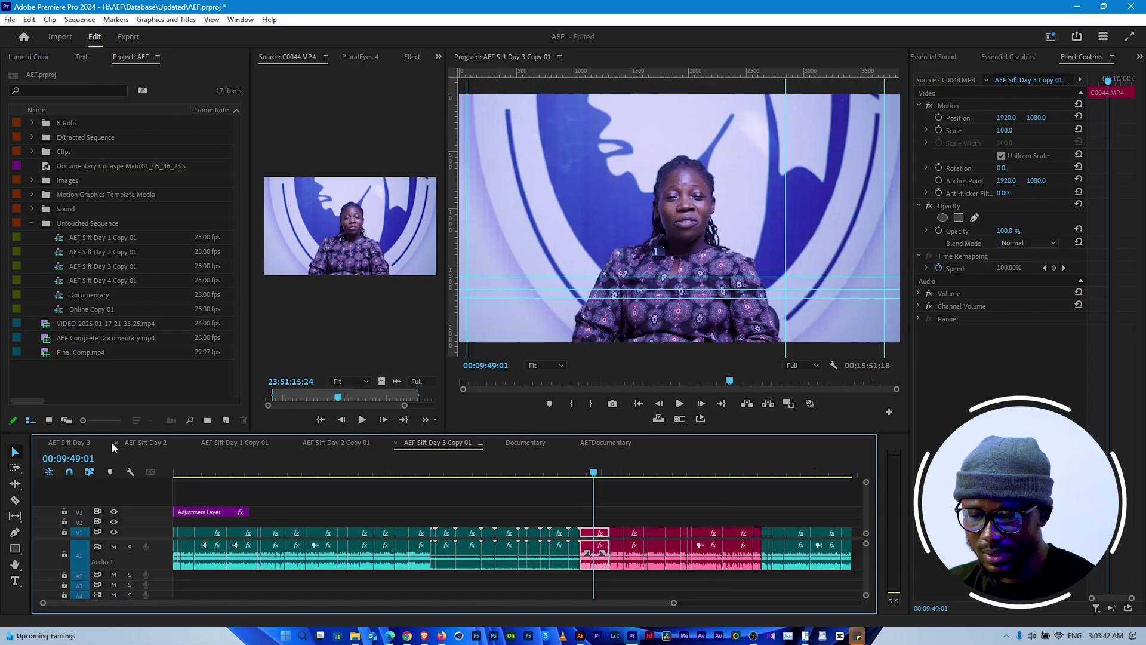
double_click(153, 280)
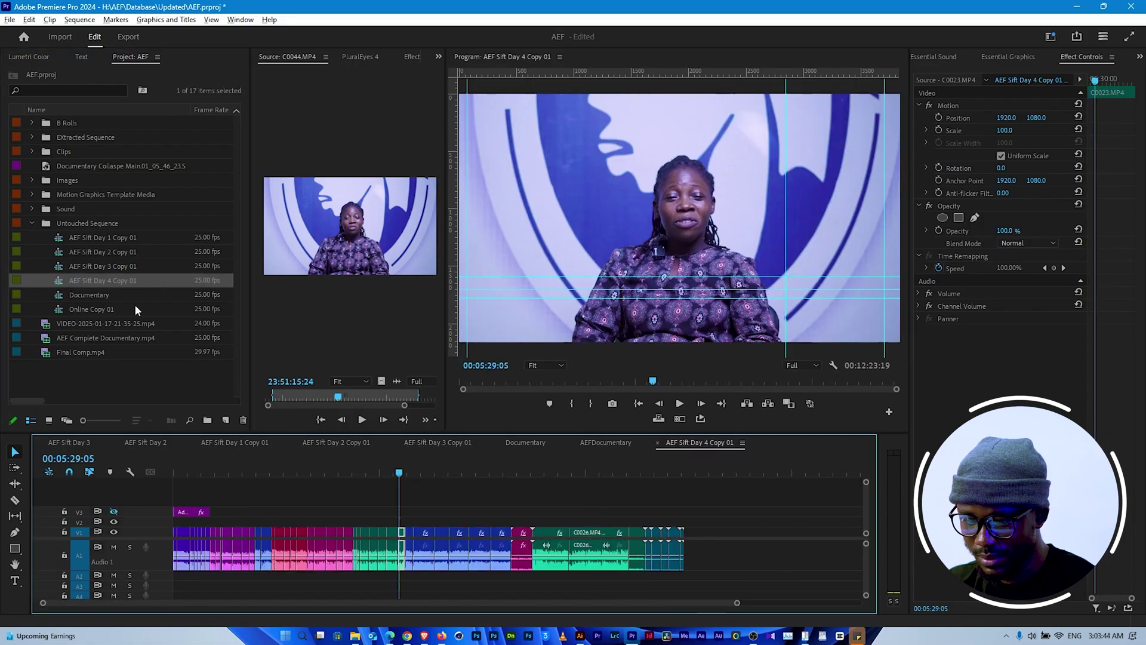
Place the AEF Sift Day 4 Copy 01 timeline beside Day 3 Copy 01 and close the Documentary and AEFDocumentary timelines.
scroll(44, 439, "down", 2)
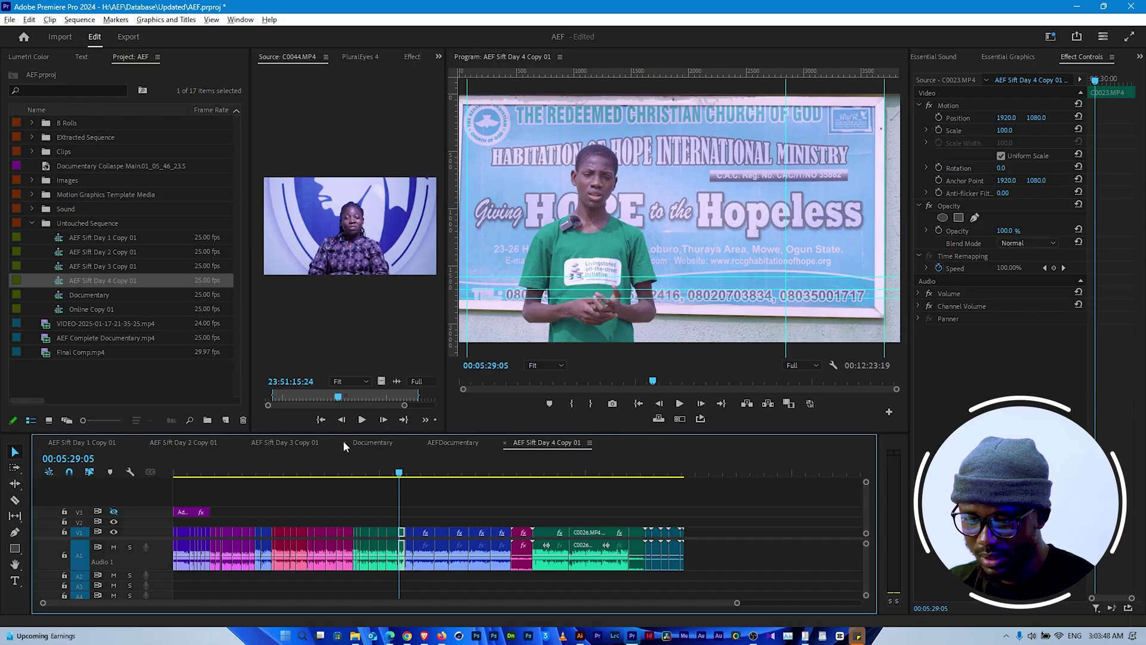
left_click(375, 443)
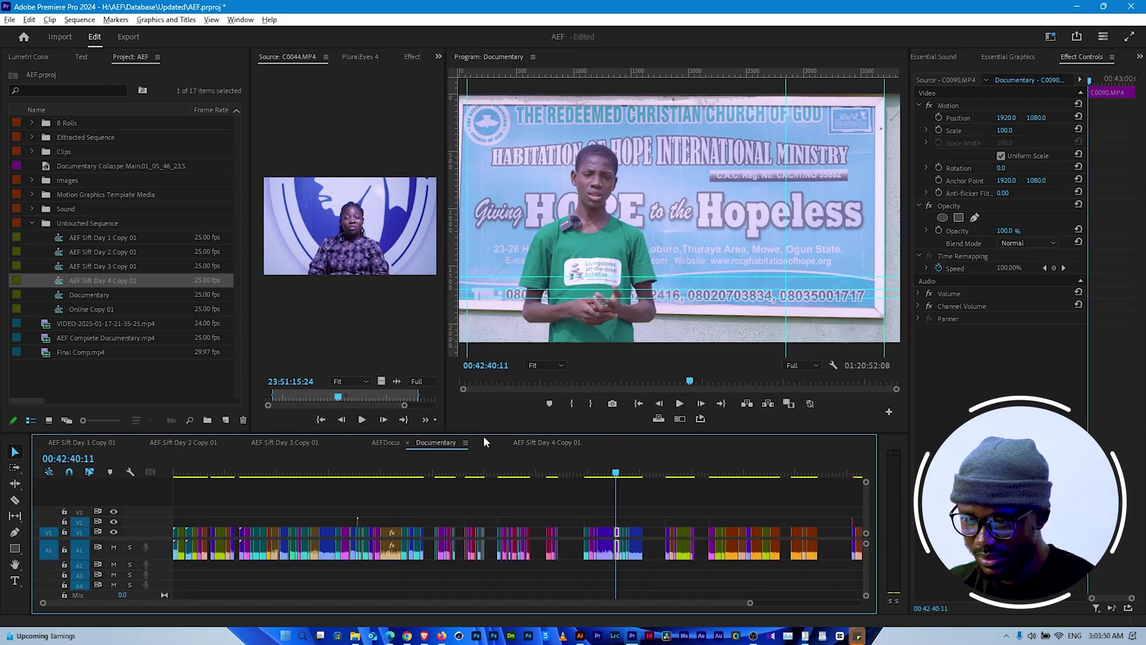
left_click(514, 444)
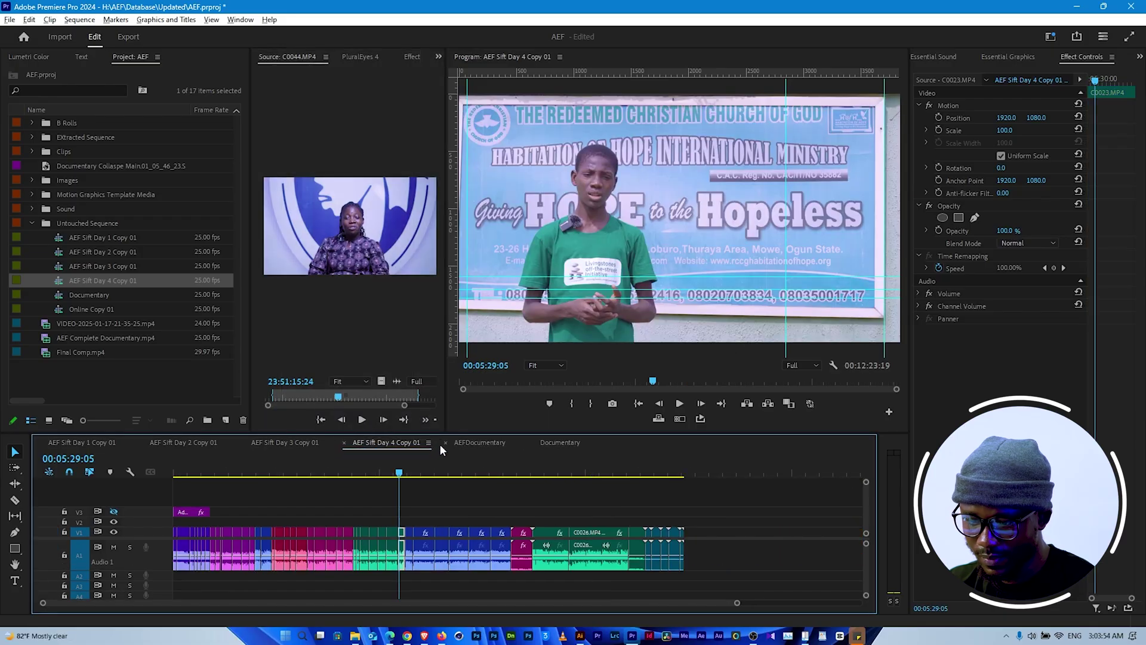
left_click(446, 442)
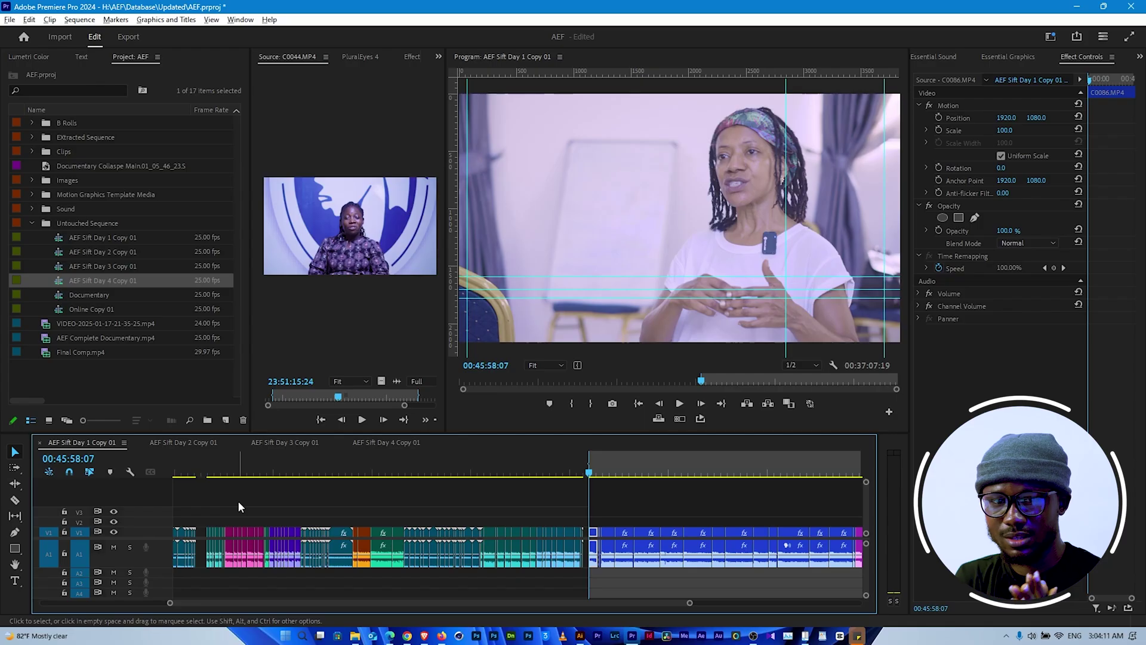
Select all the clips before the gap in the AEF Sift Day 1 Copy 01 sequence.
scroll(238, 507, "up", 5)
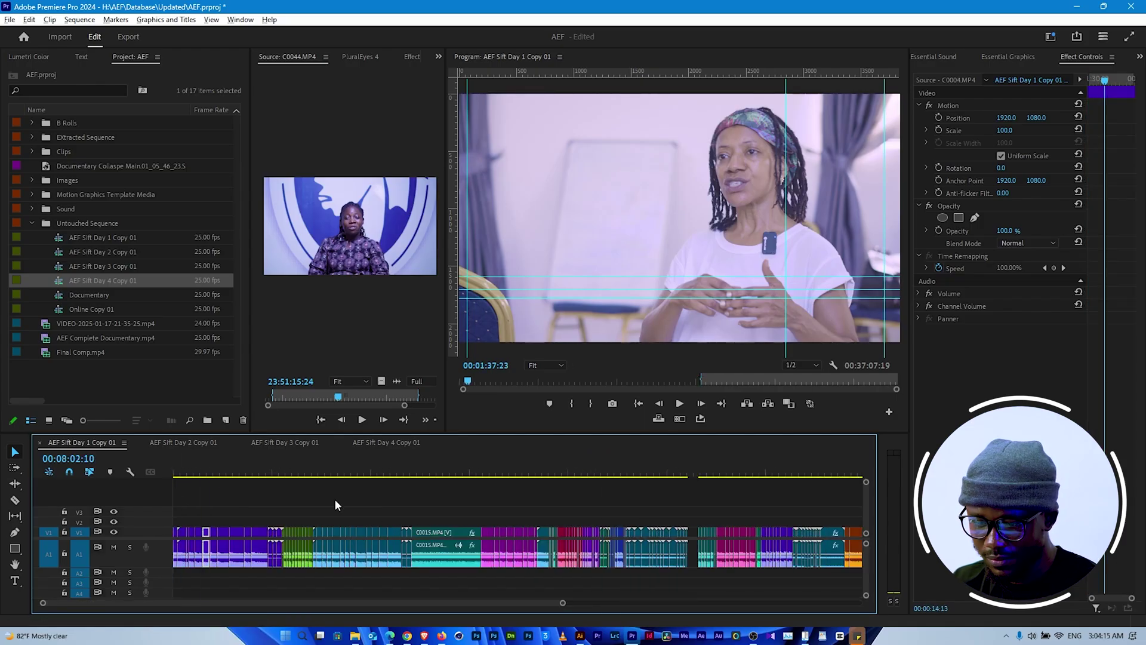
left_click(654, 474)
left_click_drag(692, 491, 54, 549)
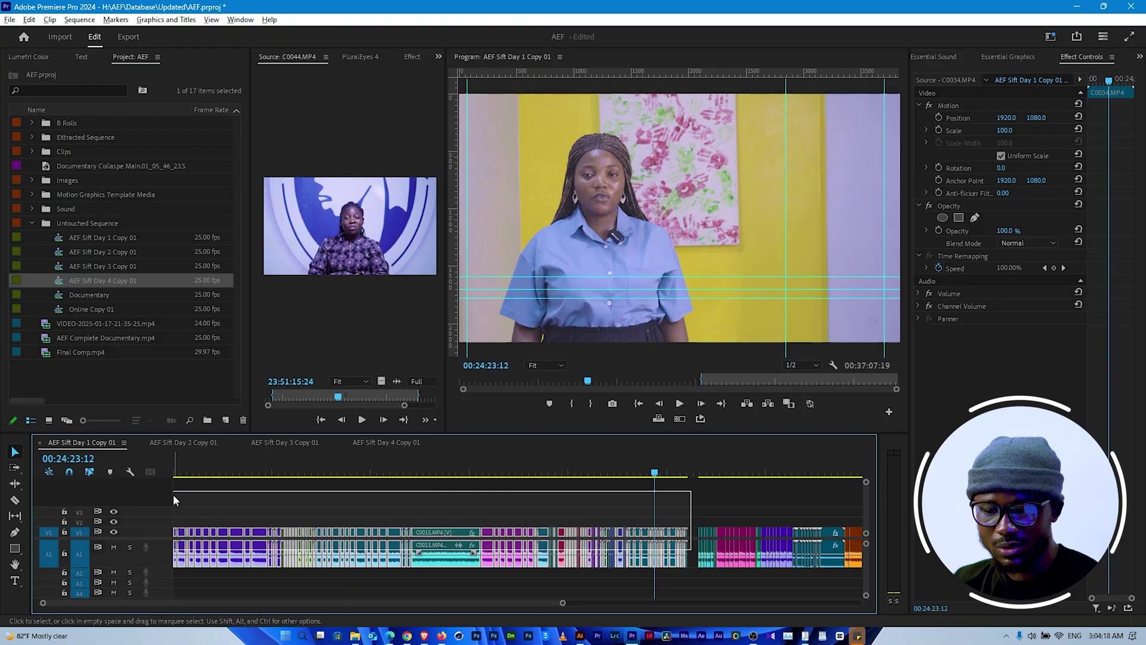
left_click_drag(173, 500, 174, 496)
Scrub through the AEF Sift Day 1 Copy 01 sequence from its beginning to past the gap to review the interviews.
left_click(182, 471)
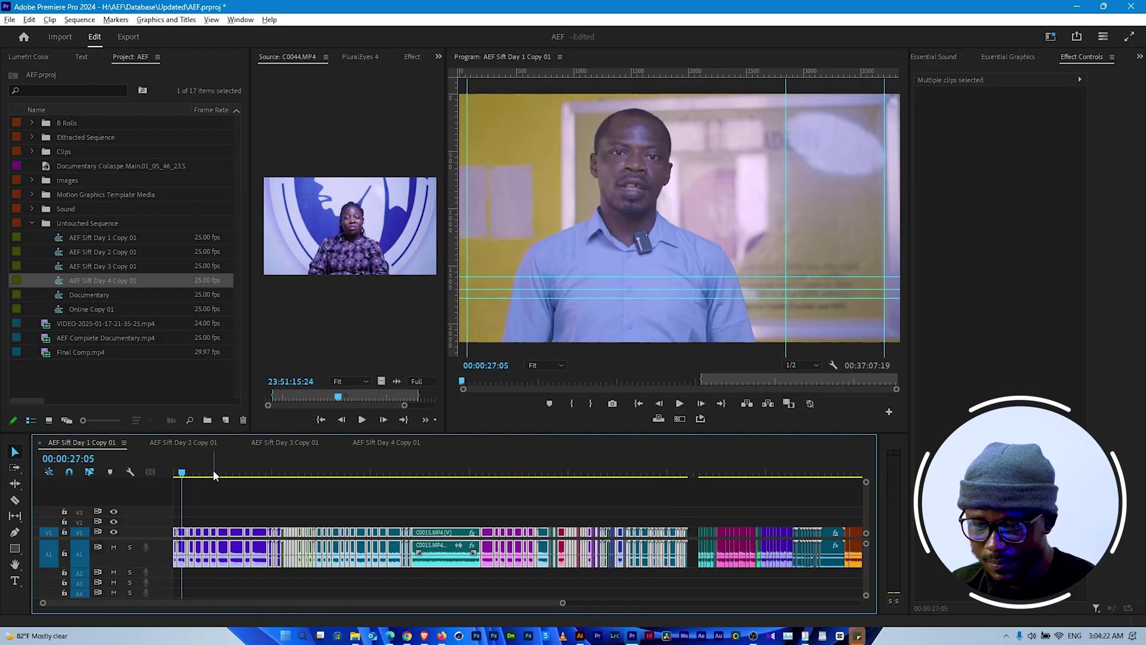
left_click(373, 473)
left_click_drag(517, 486, 620, 487)
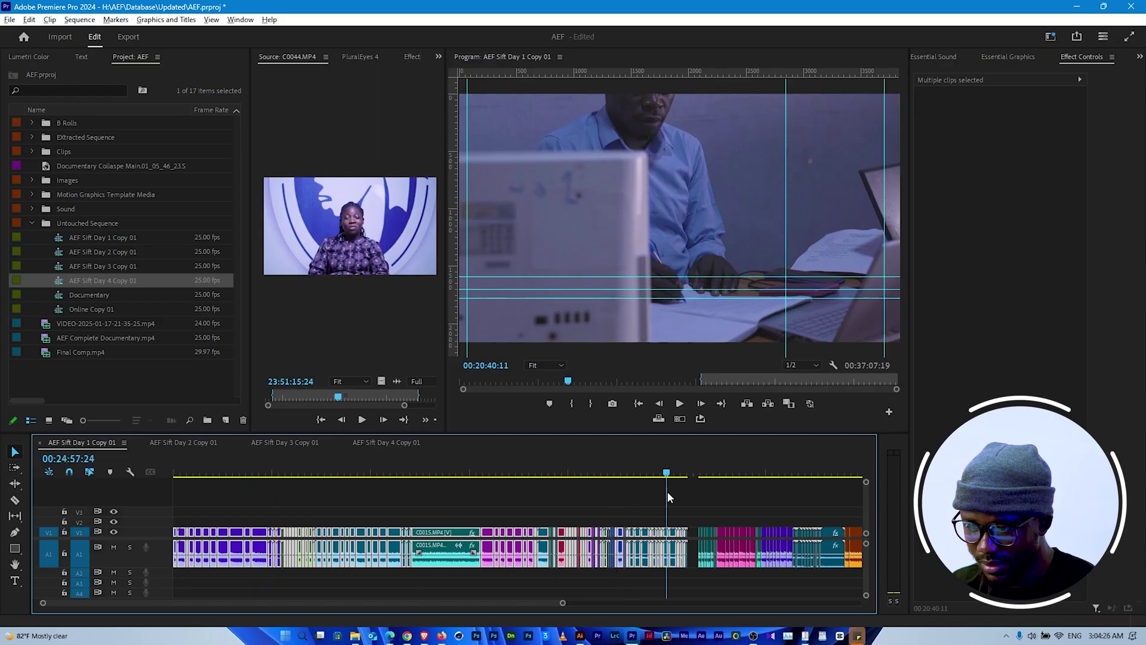
scroll(704, 496, "right", 5)
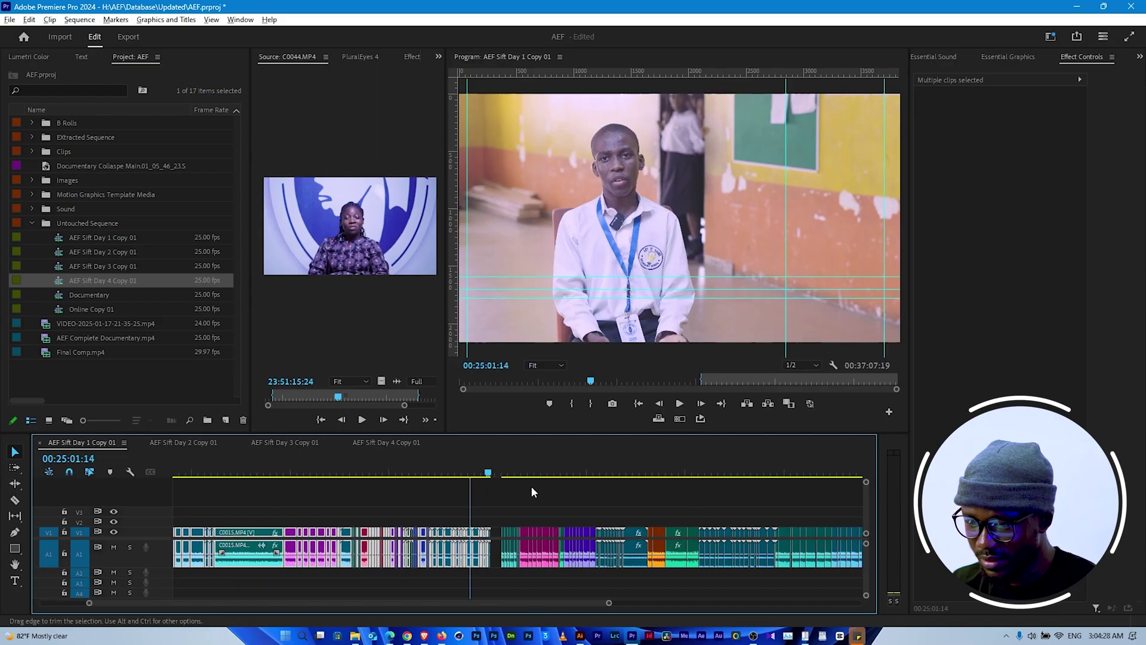
left_click(556, 475)
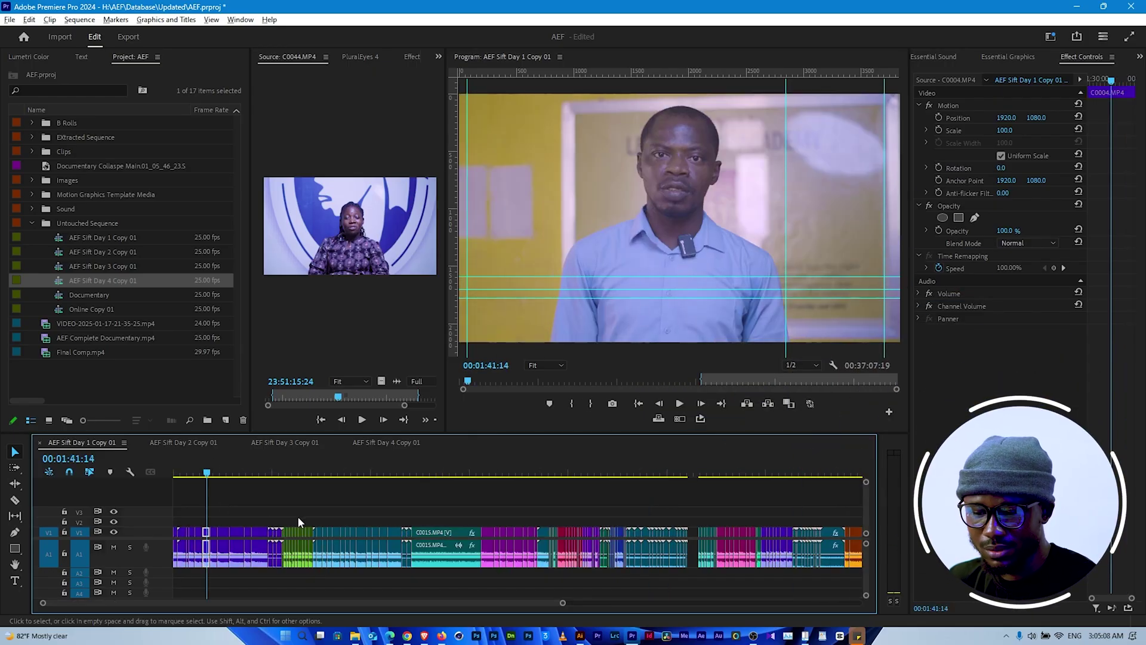
Display the label colour choices for the C0004.MP4 clip near the end of the first purple group.
right_click(260, 539)
mouse_move(383, 338)
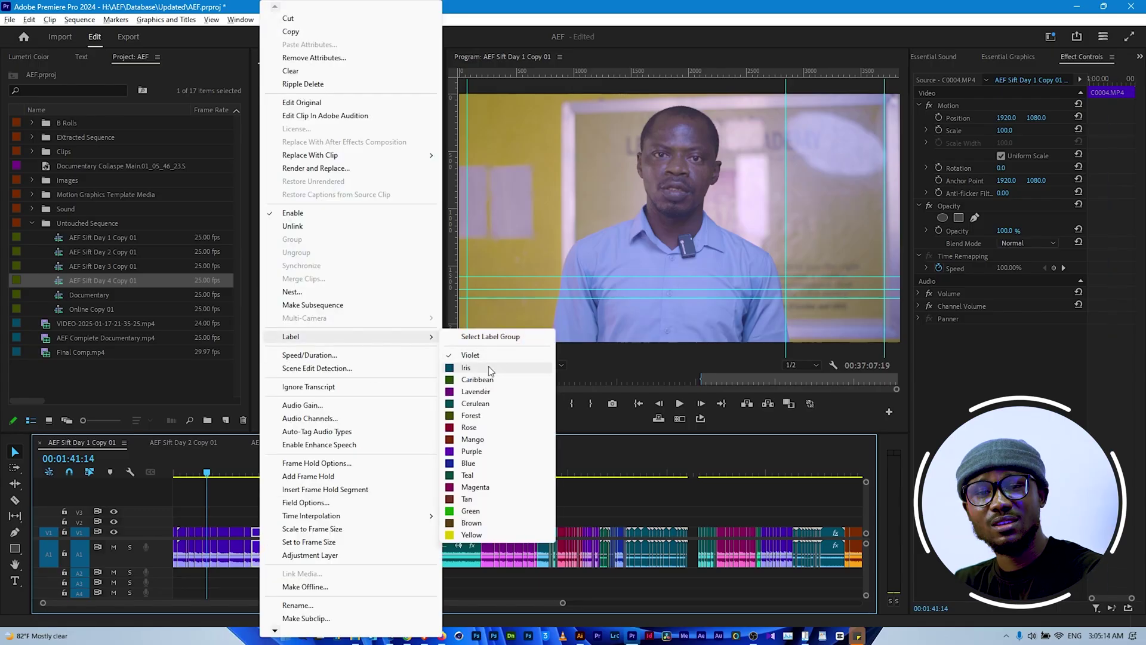
left_click(467, 369)
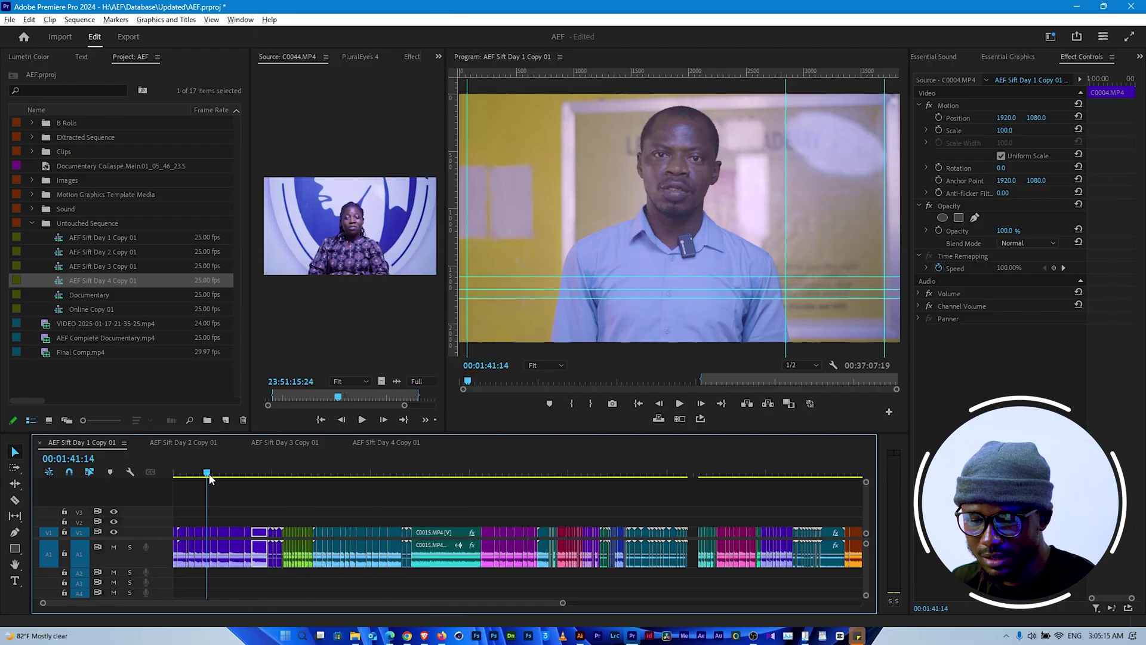
Examine the label options for the green C0008.MP4 clip without applying a change.
right_click(308, 556)
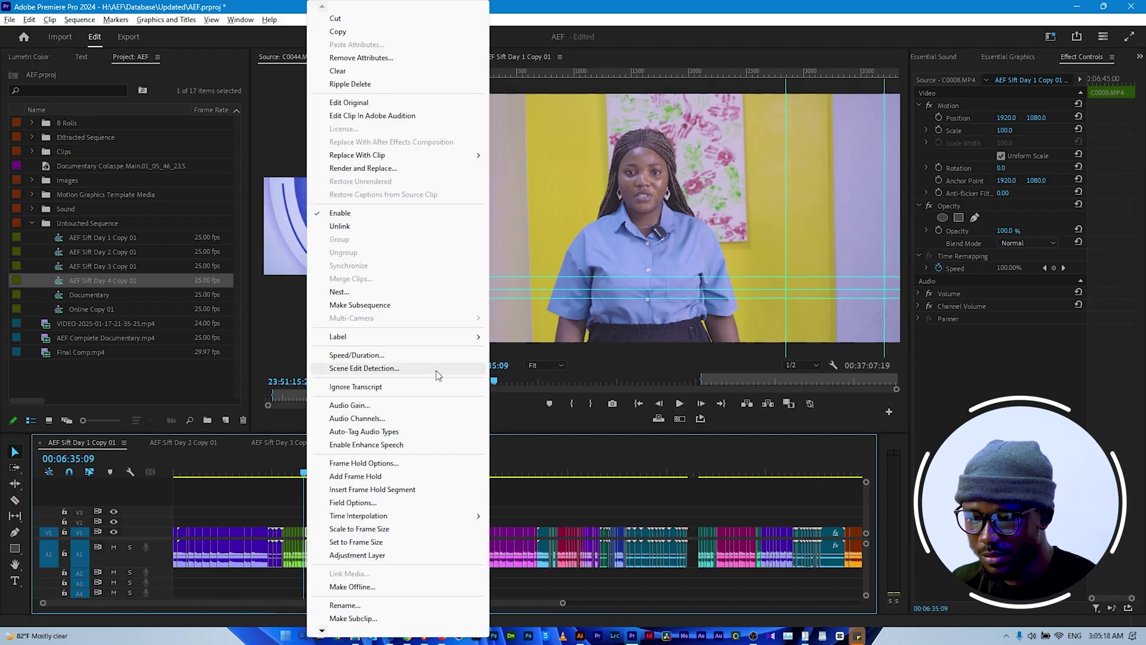
mouse_move(456, 338)
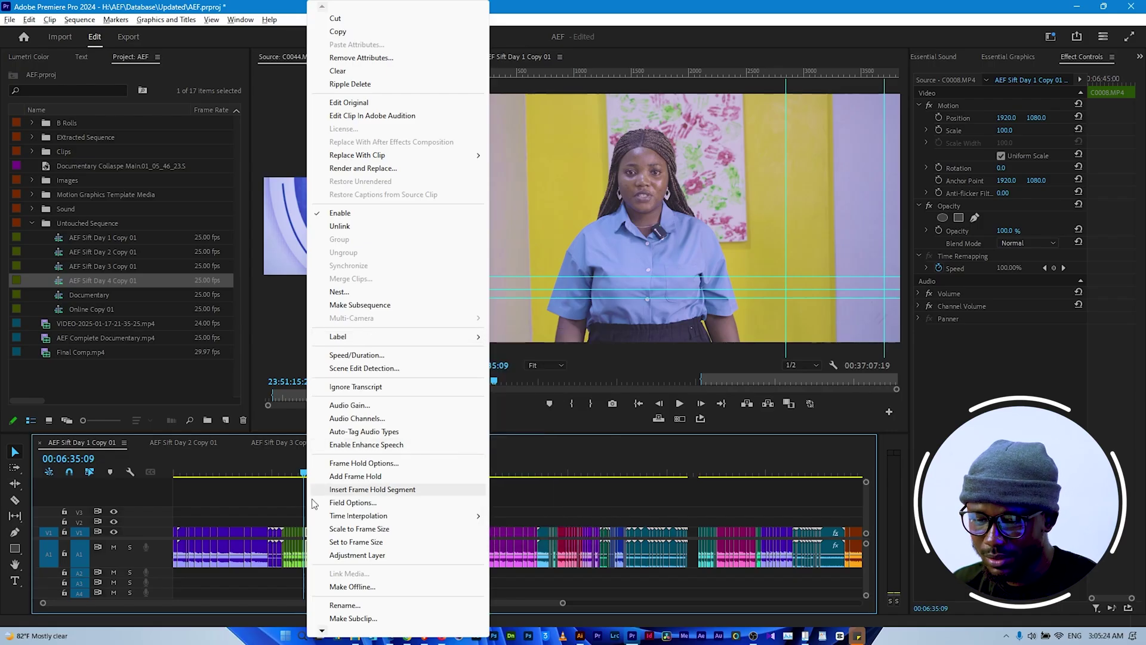
left_click(286, 510)
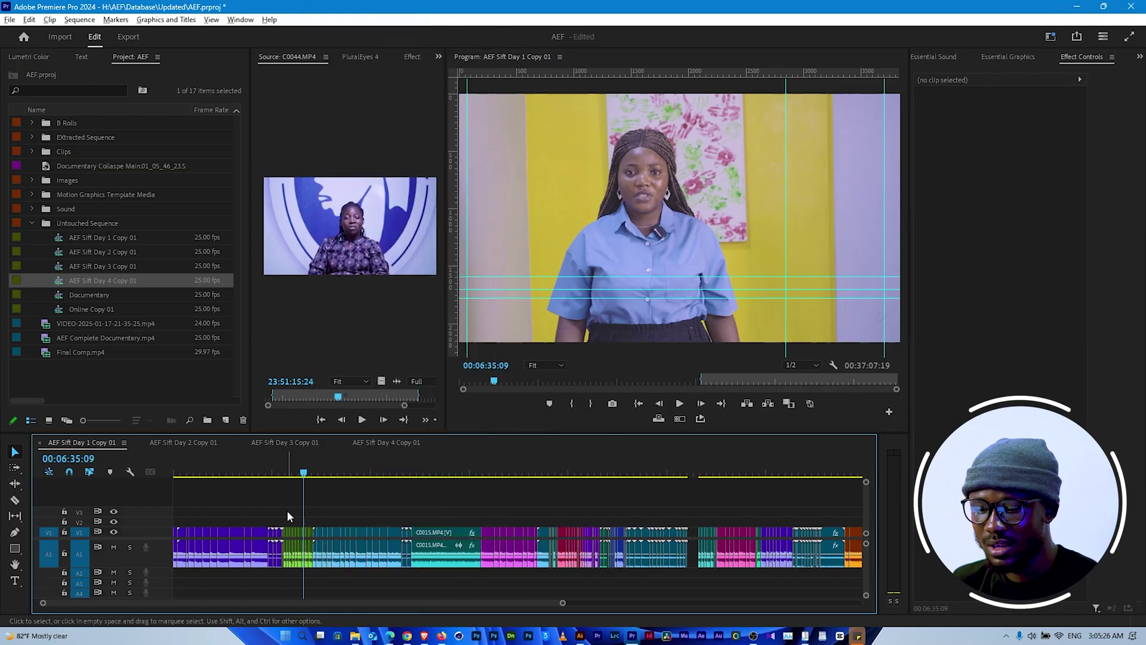
Clear the In and Out points from the AEF Sift Day 1 Copy 01 sequence.
key("backslash")
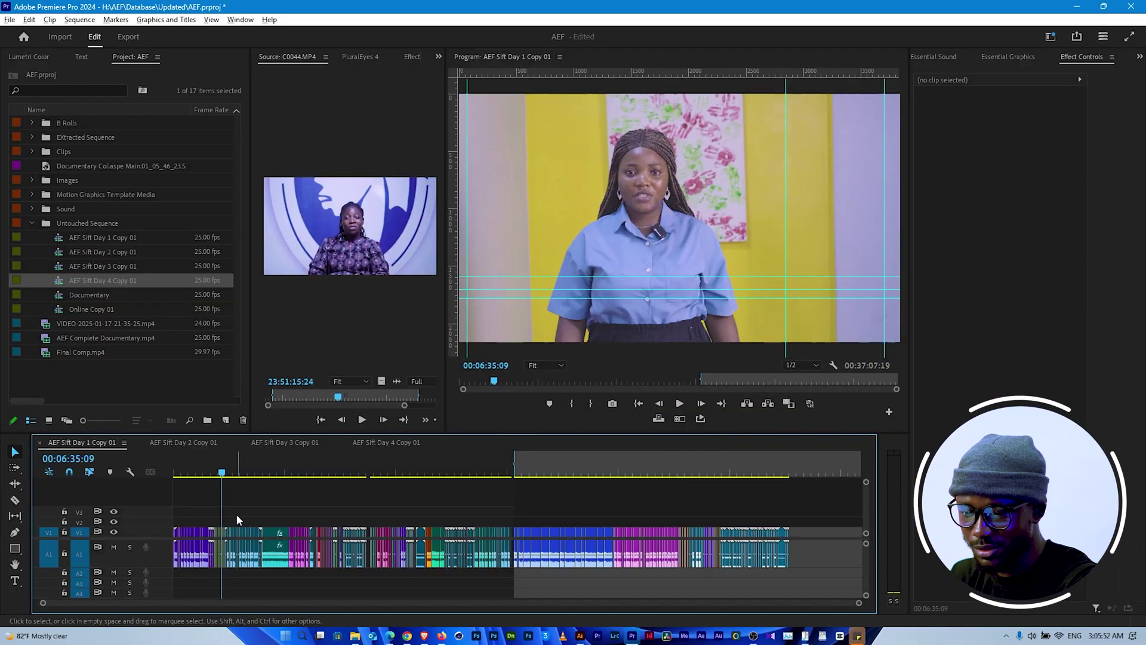
key("equal")
right_click(731, 385)
left_click(815, 188)
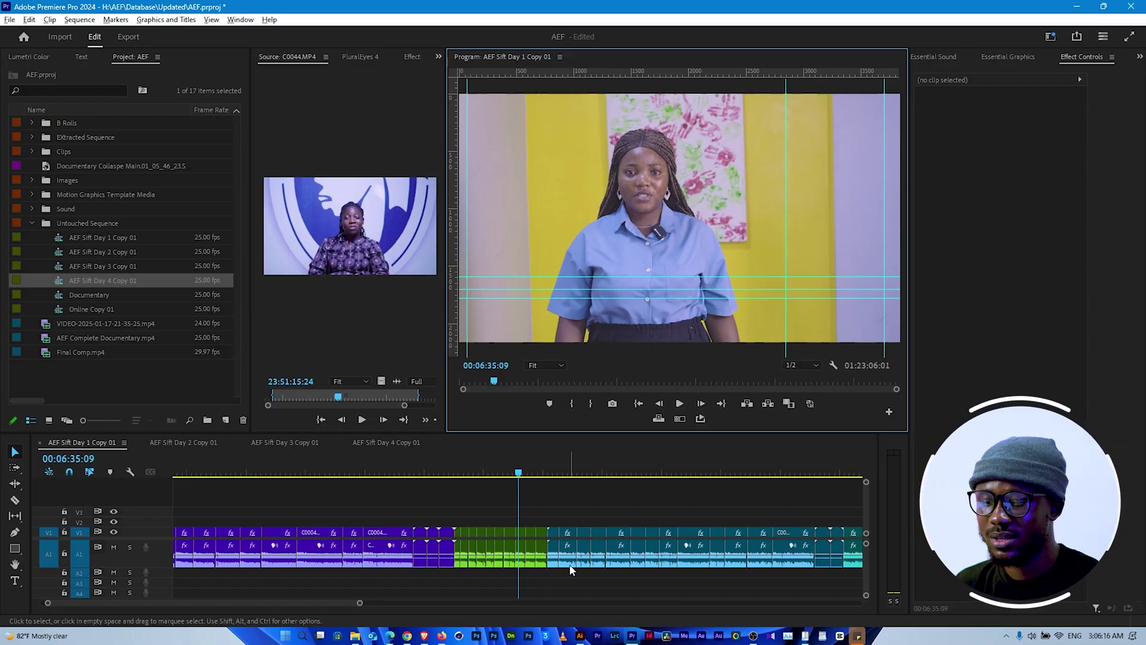
Look over the colour-labelled clip groups in the Day 1 sequence and return the playhead to its start.
scroll(570, 569, "left", 2)
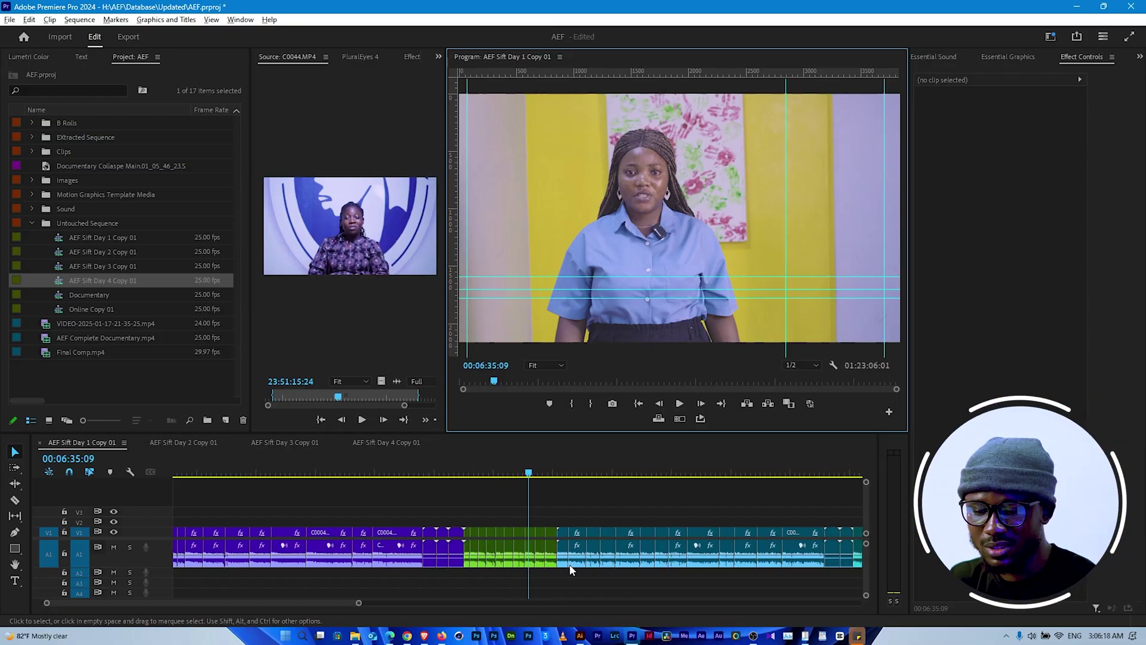
scroll(378, 581, "right", 1)
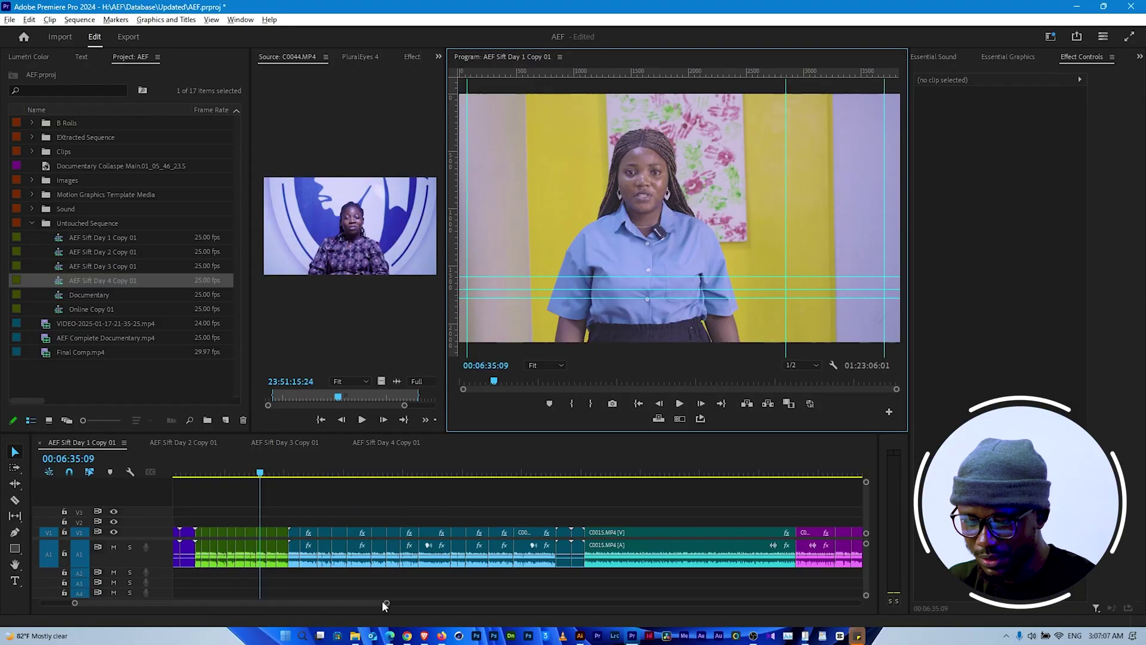
left_click_drag(383, 605, 446, 603)
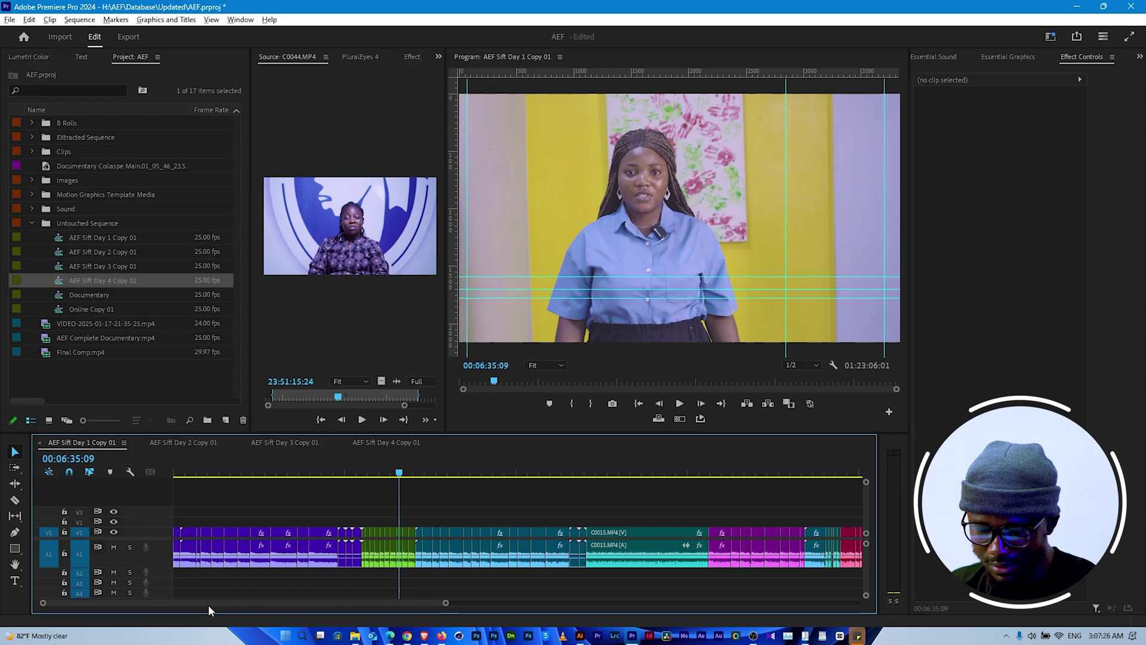
key("Home")
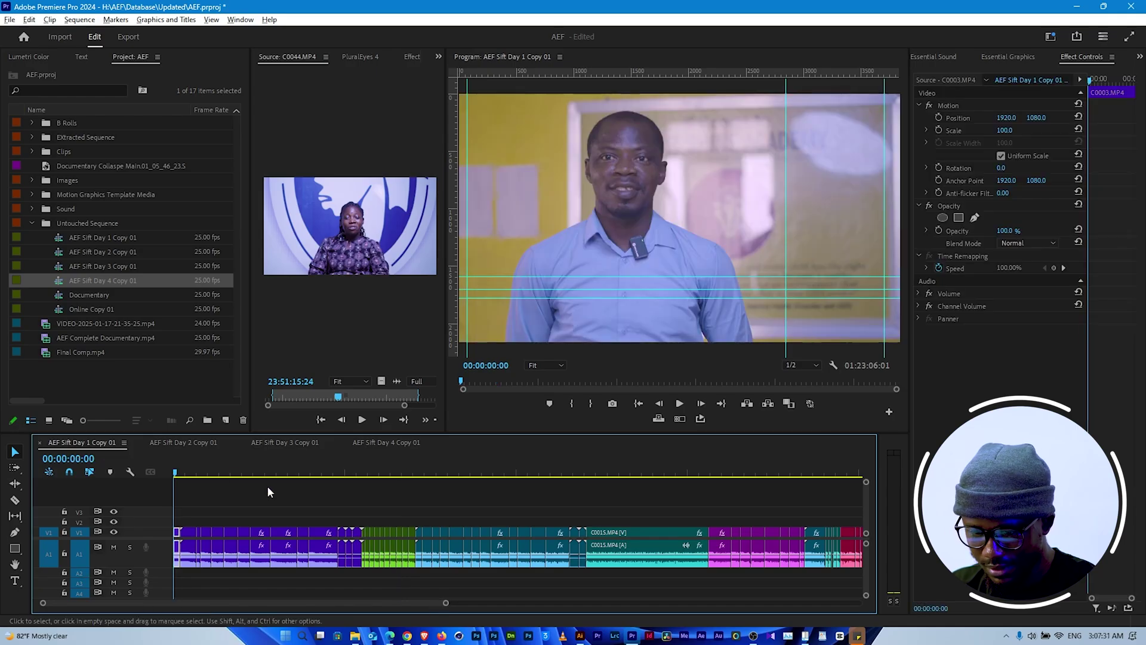
Show the AEF Sift Day 2 Copy 01 timeline, select its adjustment layer and preview the picture with V3 output on and off.
left_click(176, 442)
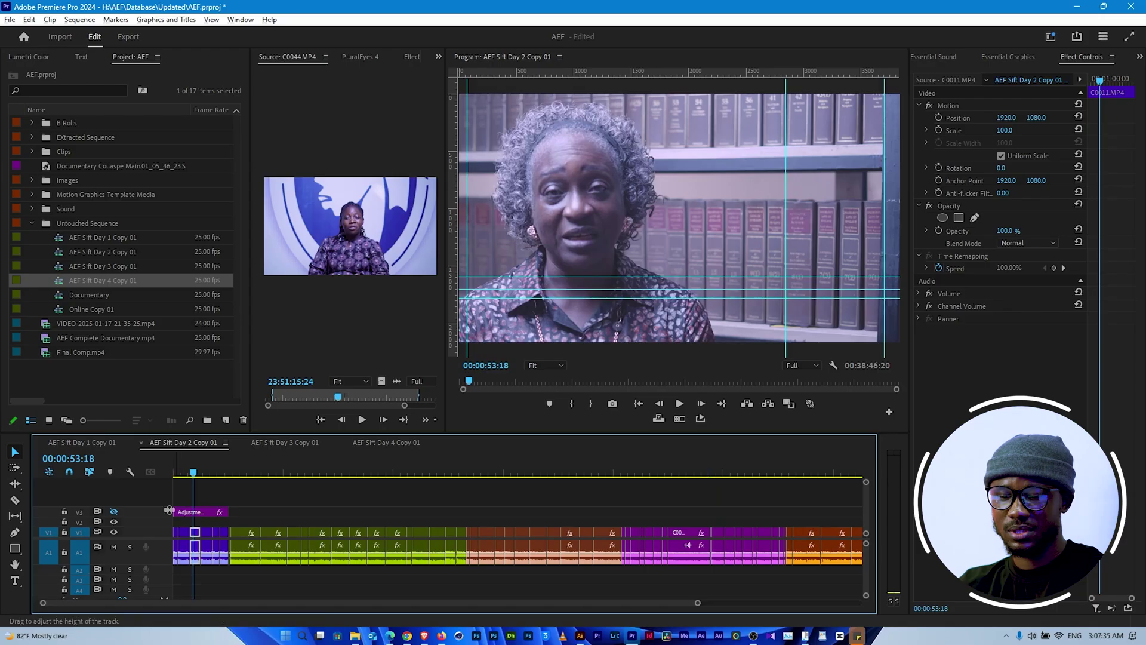
left_click(203, 515)
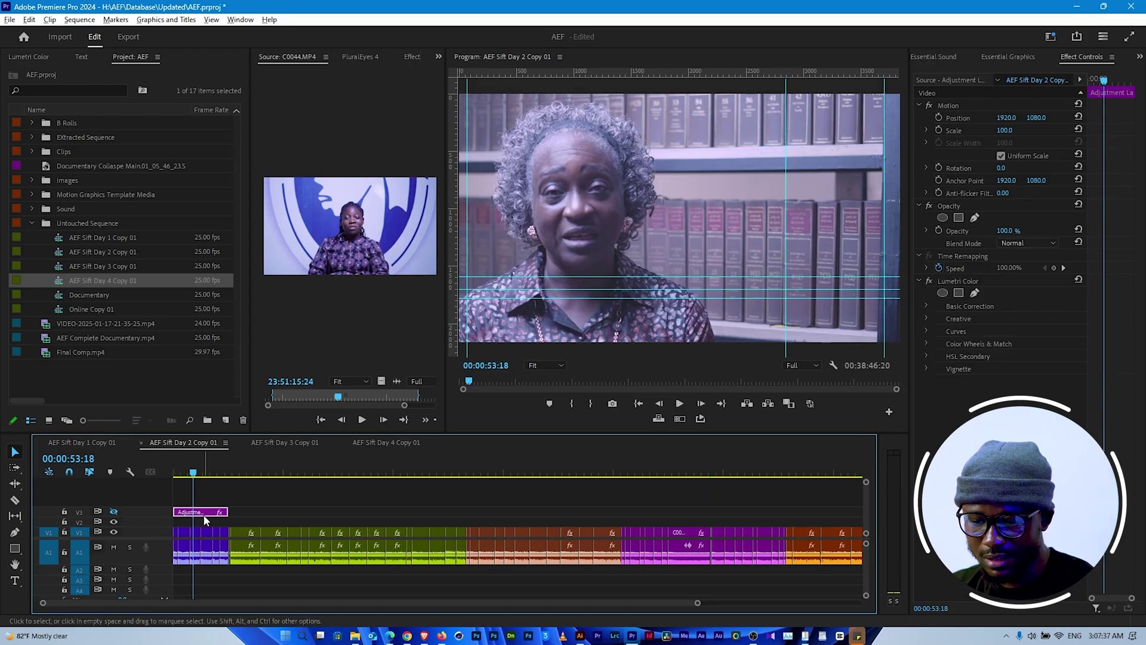
left_click(114, 511)
left_click(113, 511)
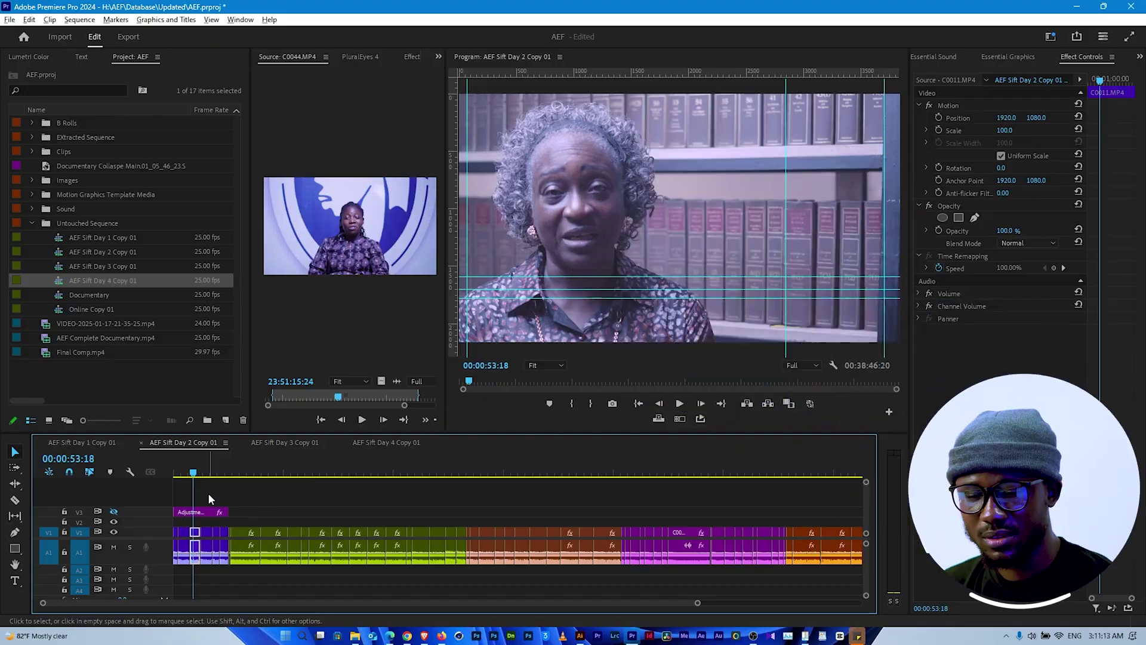
Copy the Lumetri Color effect from the V3 adjustment layer and display the source-level effect options of the C0011.MP4 clip.
left_click(193, 512)
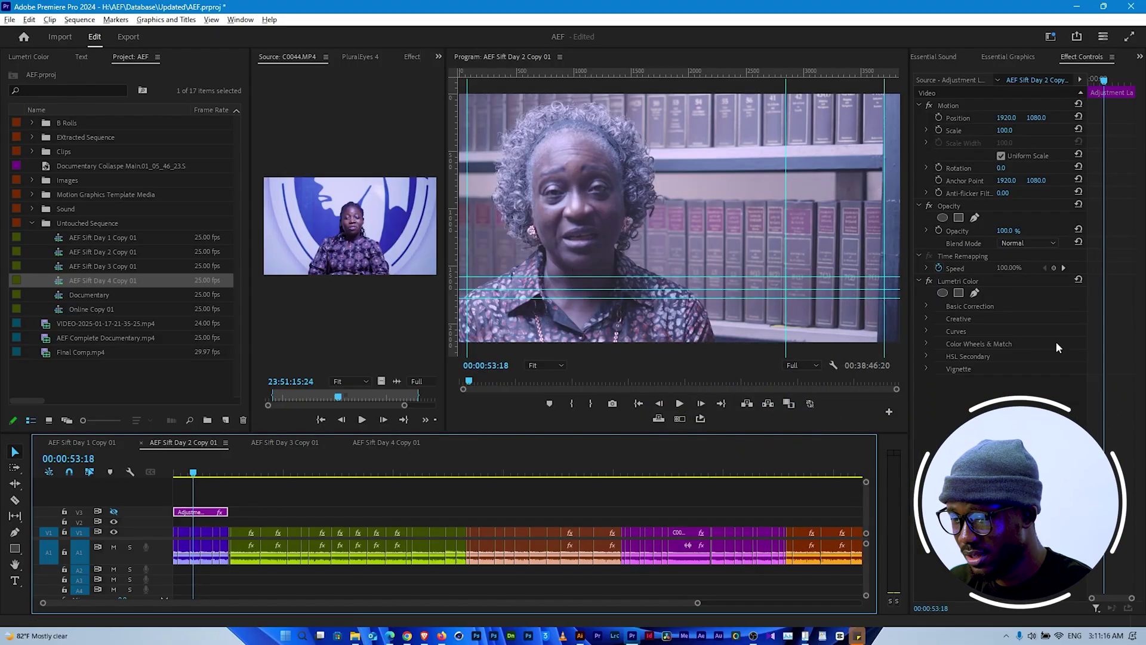
right_click(1019, 280)
left_click(1078, 353)
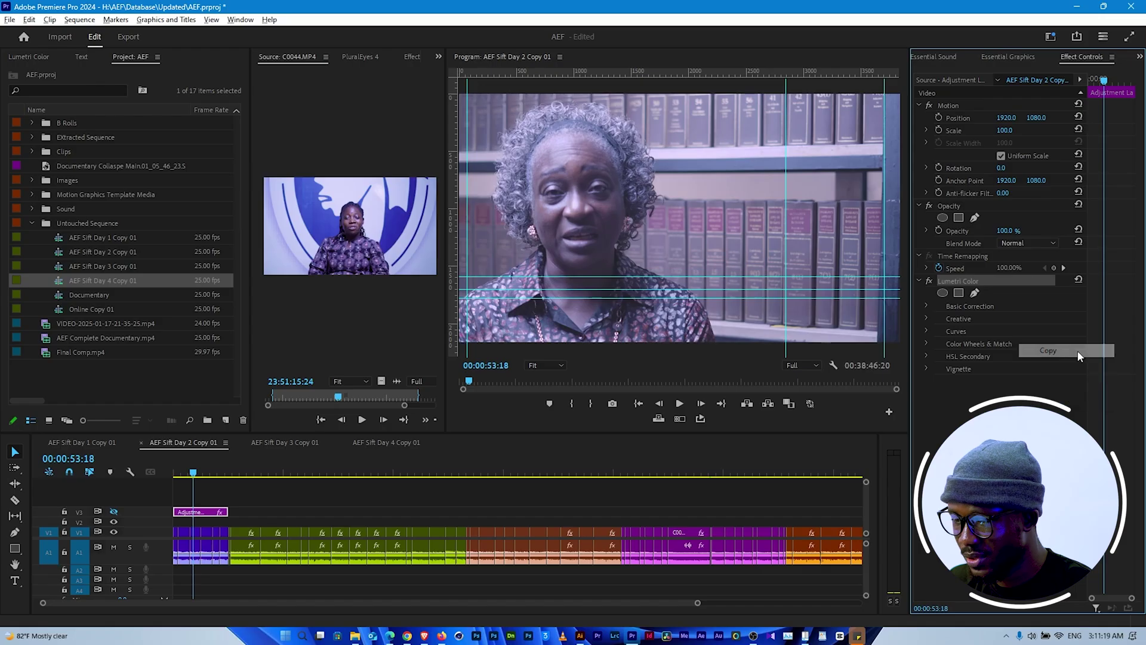
left_click(208, 535)
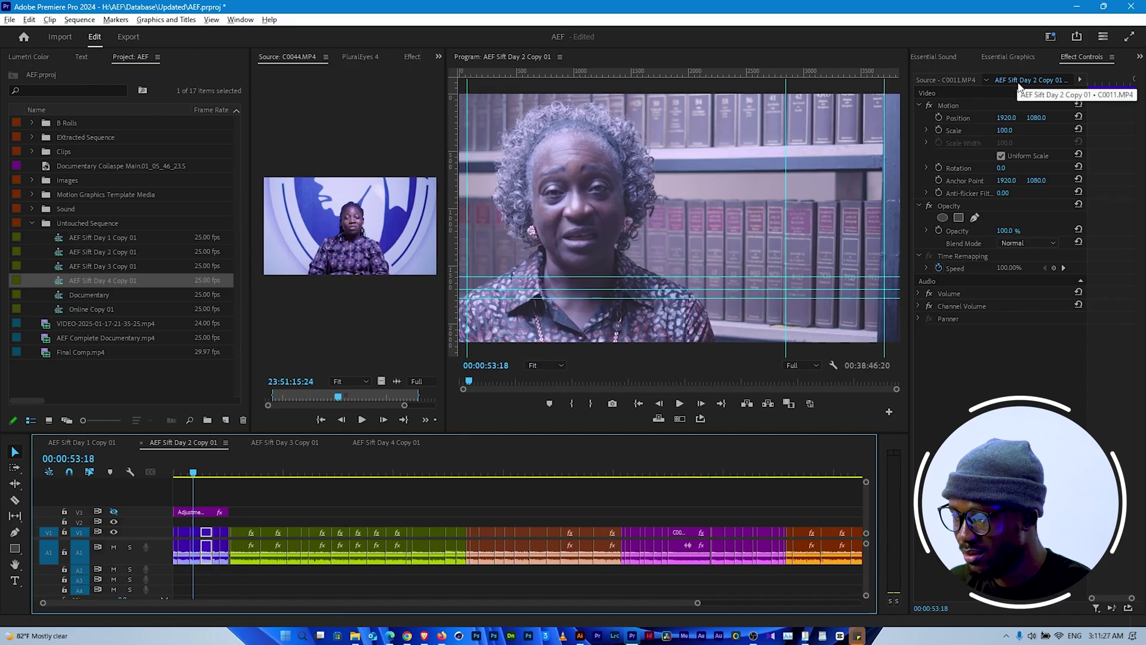
left_click(951, 80)
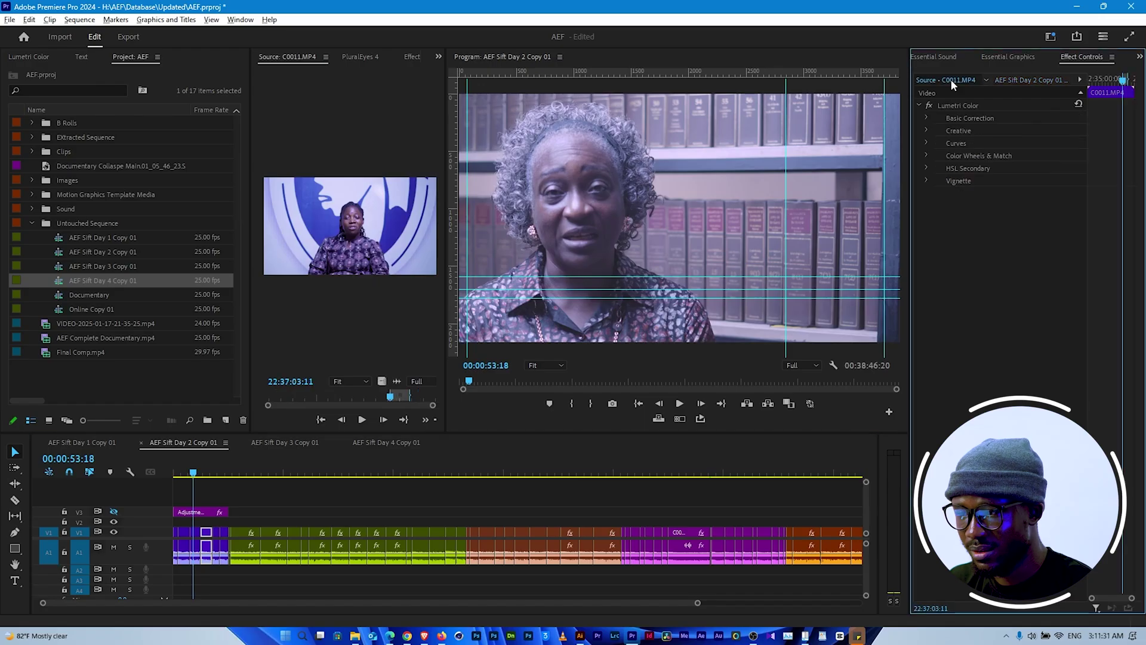
right_click(980, 264)
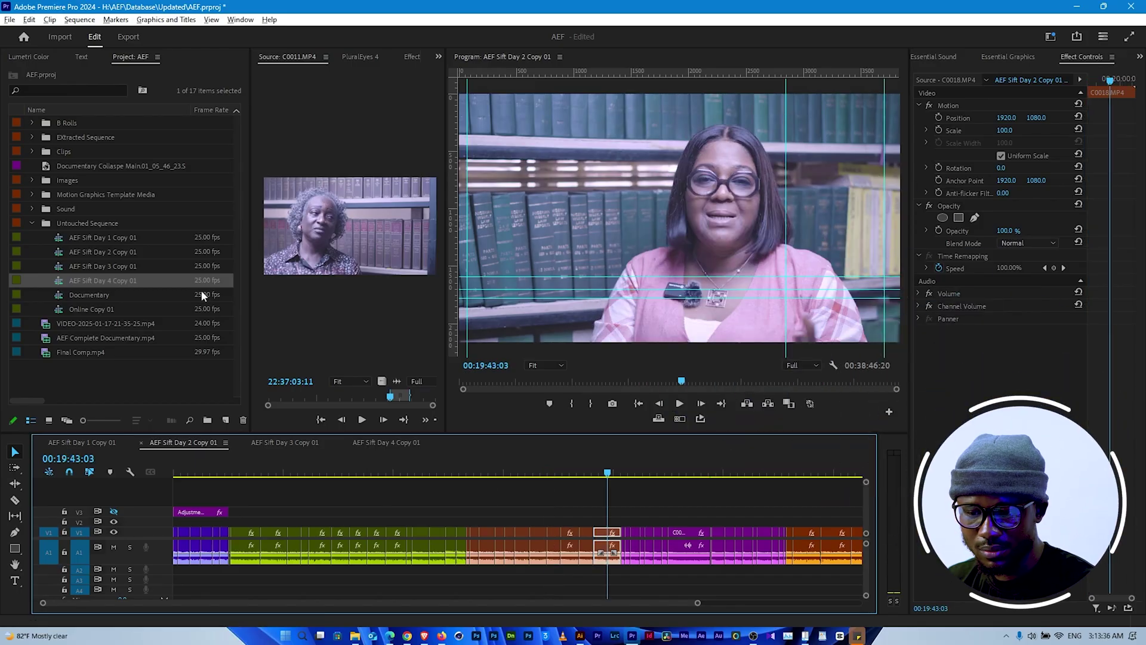
Open the Documentary sequence from the Untouched Sequence bin and move its playhead to the start.
double_click(197, 296)
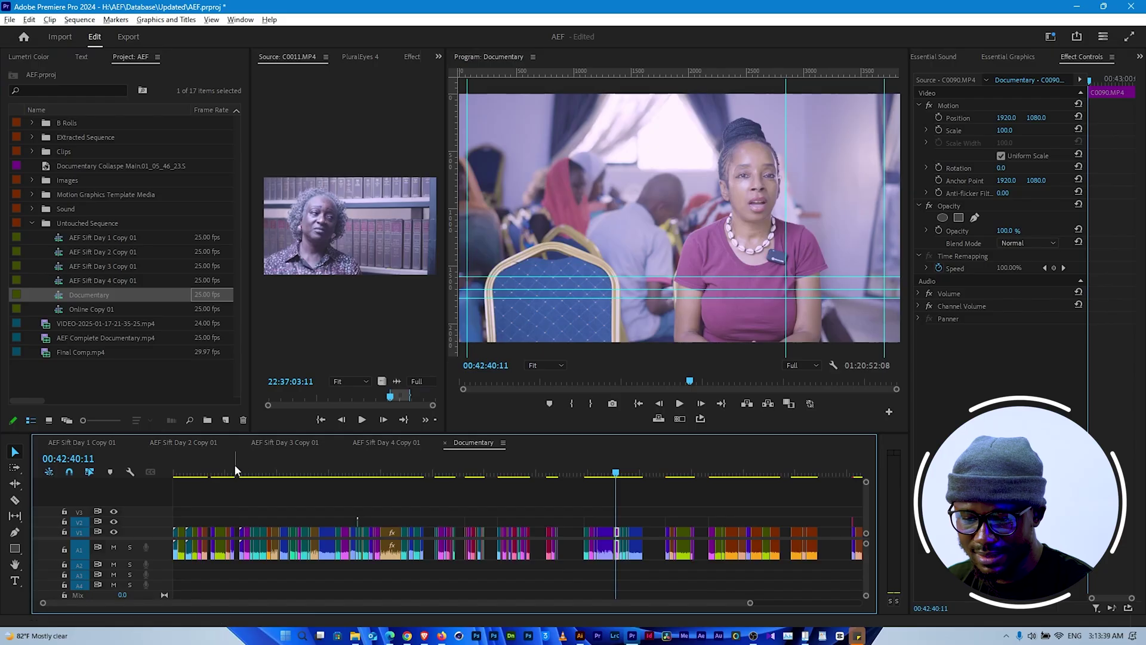
left_click(235, 468)
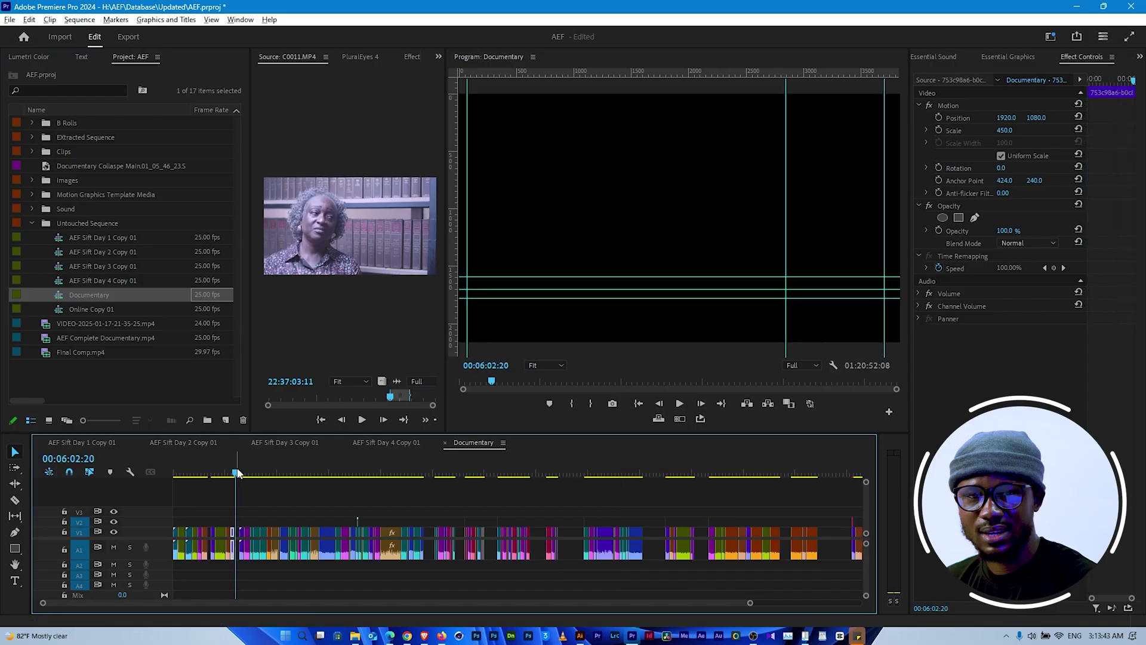
left_click_drag(245, 477, 148, 490)
key("=")
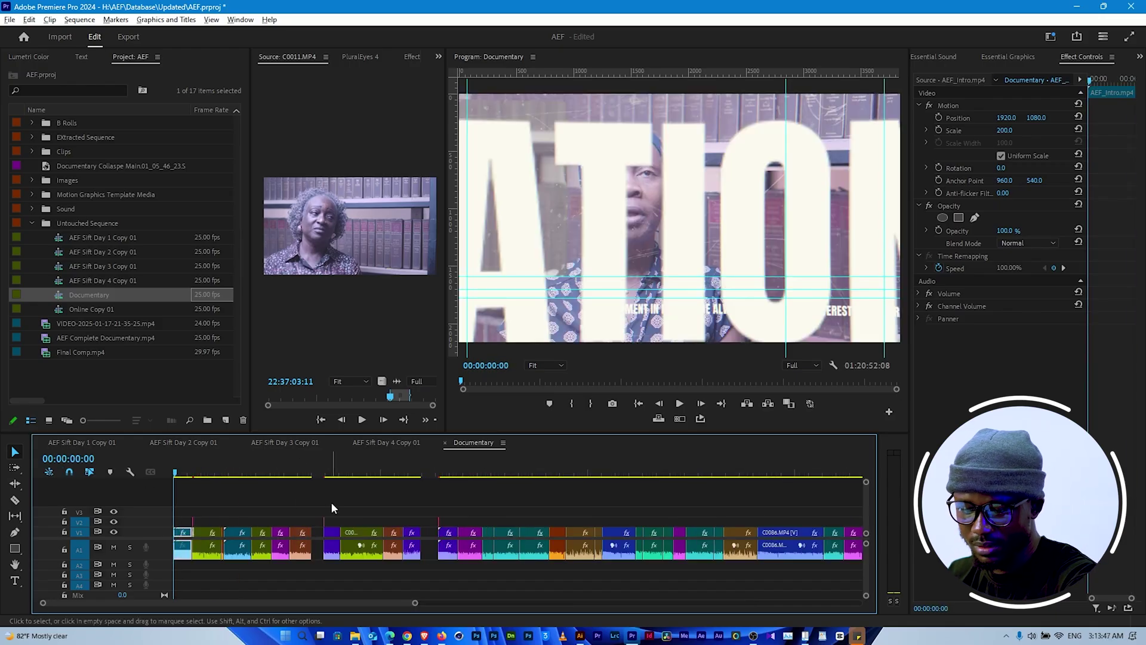
Scrub the opening of the Documentary sequence to find the ACTIONS & EFFECTS title before the first interview.
key("=")
left_click(200, 472)
left_click_drag(200, 472, 240, 503)
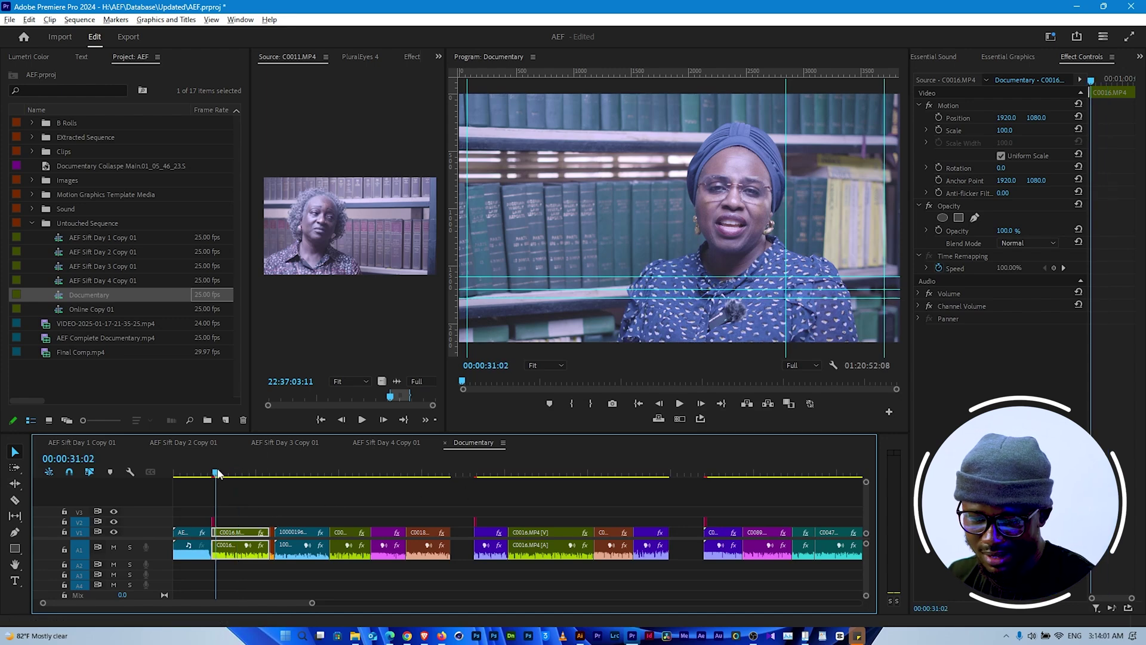
left_click_drag(217, 472, 215, 473)
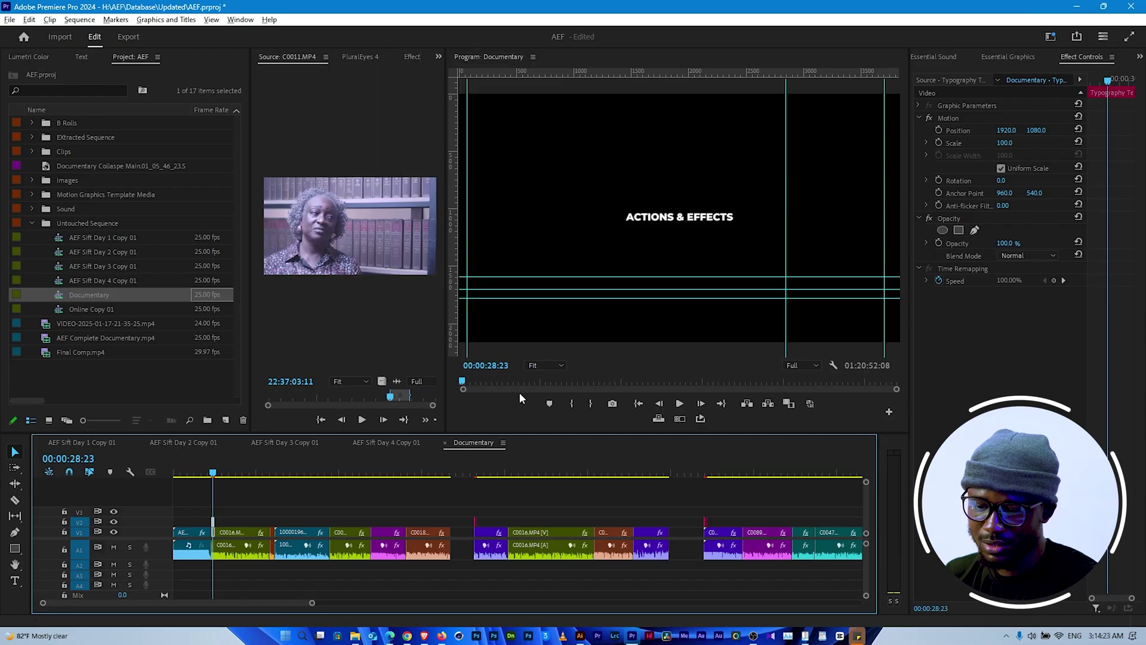
Play the IMPACT title of the second section and review the interview clips that follow in that section.
left_click(474, 475)
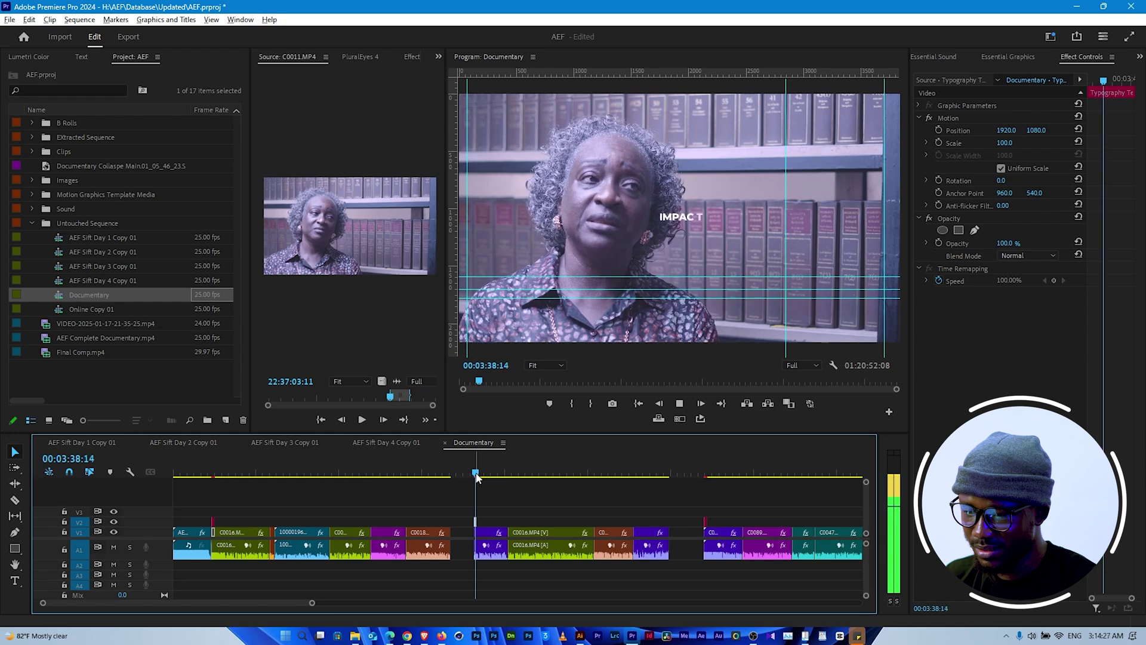
key("space")
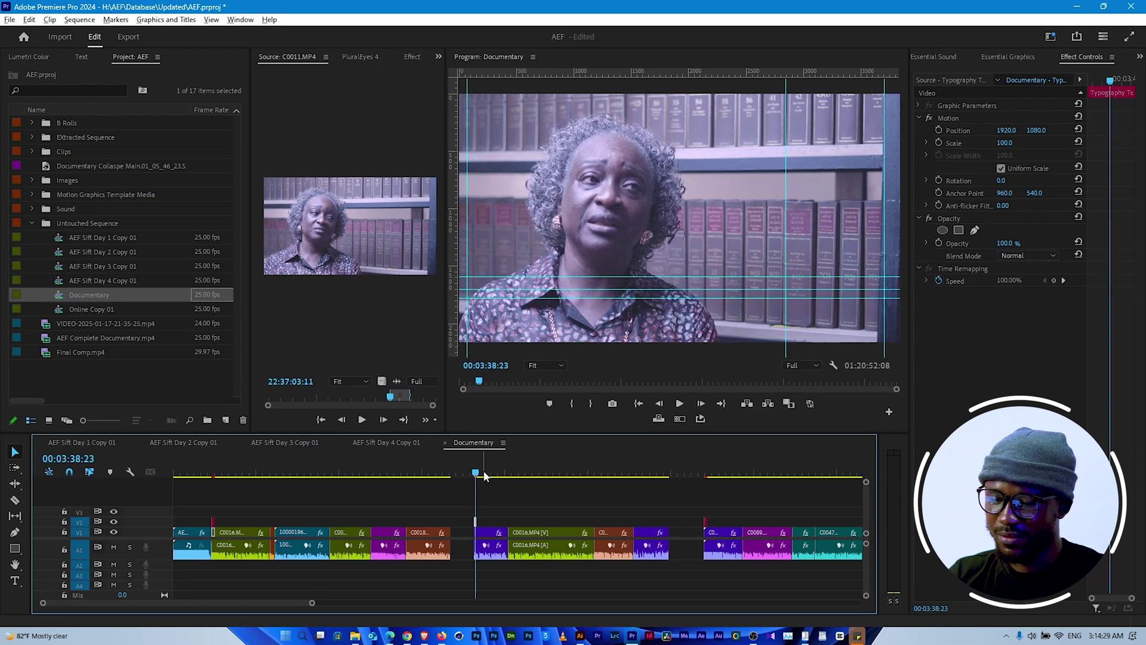
mouse_move(477, 459)
left_mouse_down()
mouse_move(510, 450)
mouse_move(495, 470)
left_mouse_up()
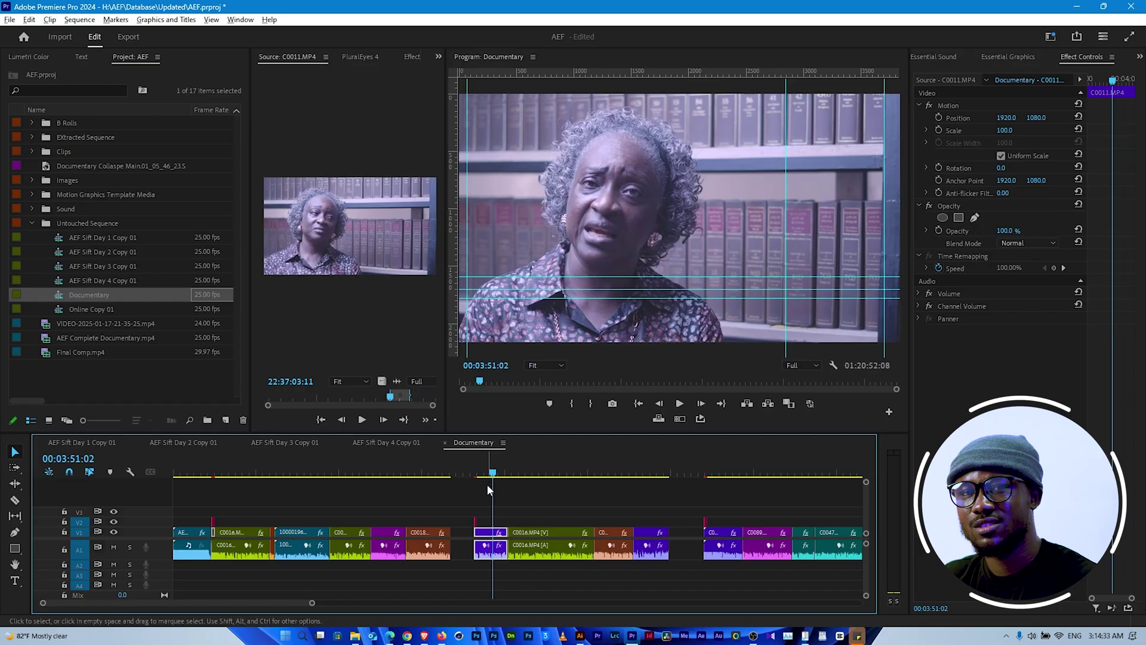
left_click(546, 473)
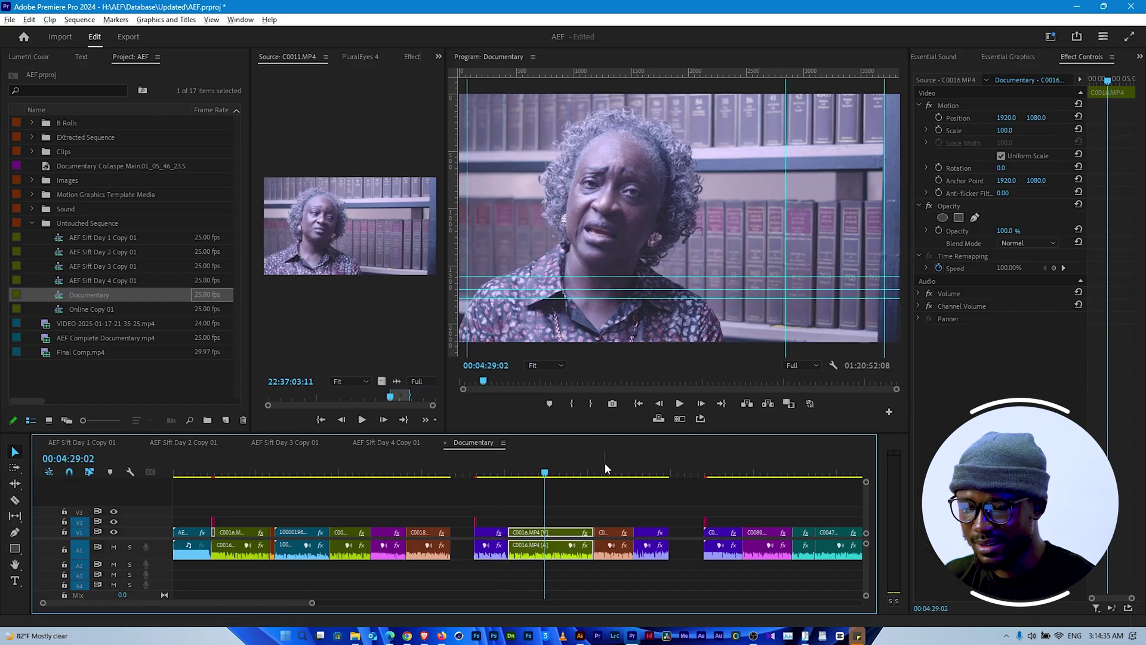
left_click(605, 466)
left_click(640, 472)
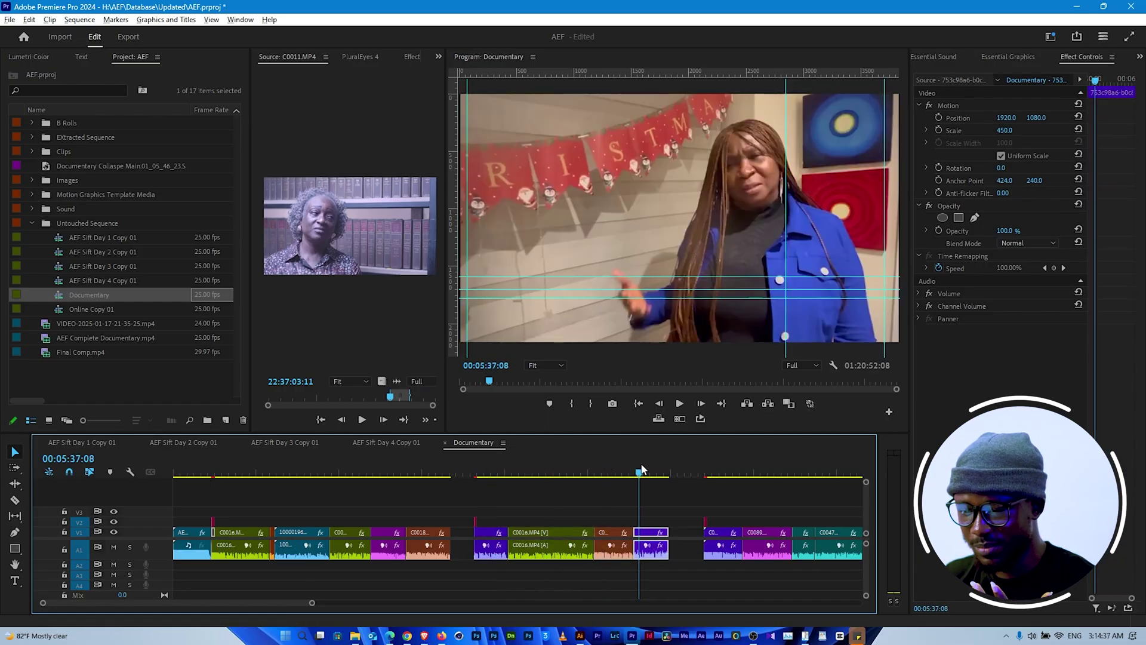
Review the TEACHER, PARTNER - PUPIL title of the third section and the EXPERIENCE title further along the Documentary sequence.
left_click(707, 473)
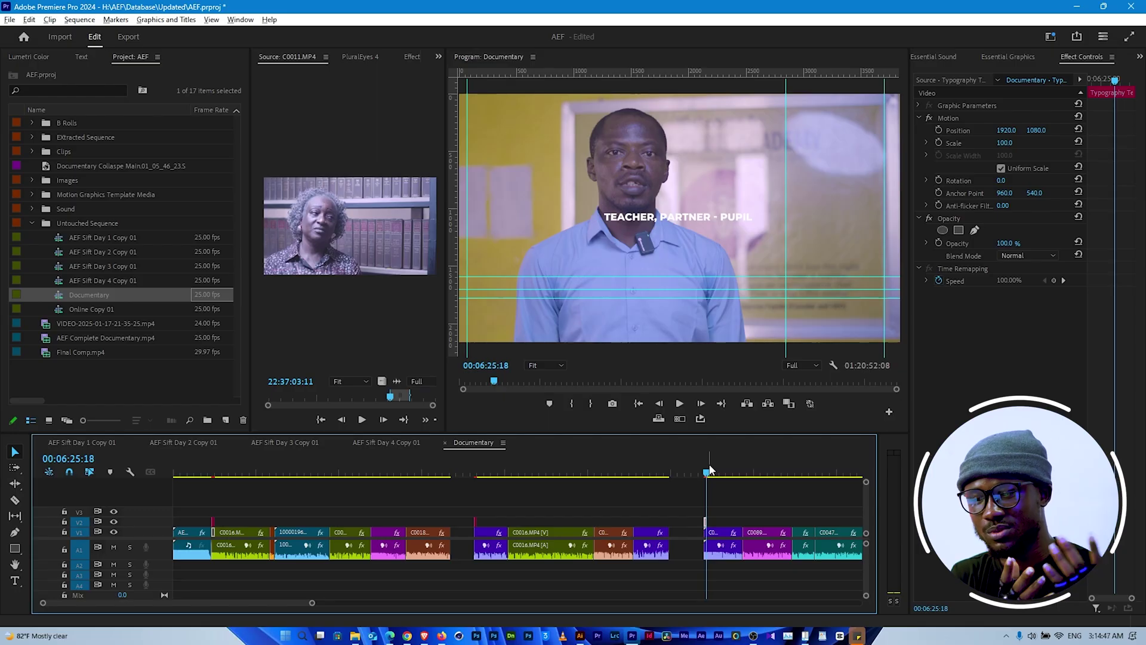
scroll(701, 528, "down", 10)
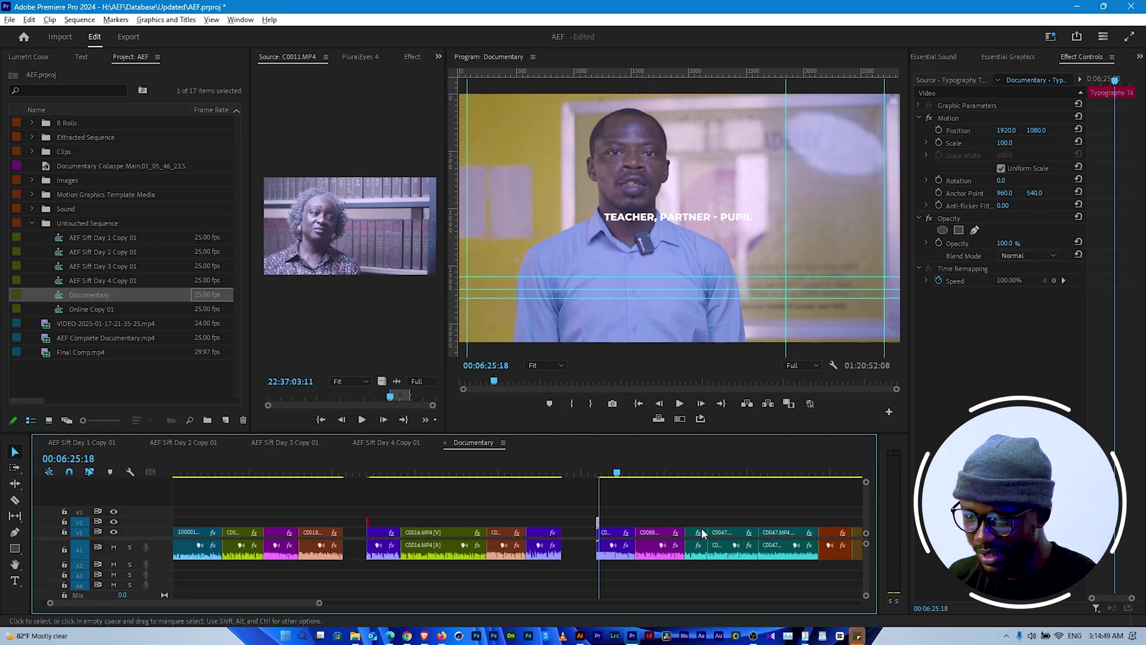
scroll(671, 534, "down", 5)
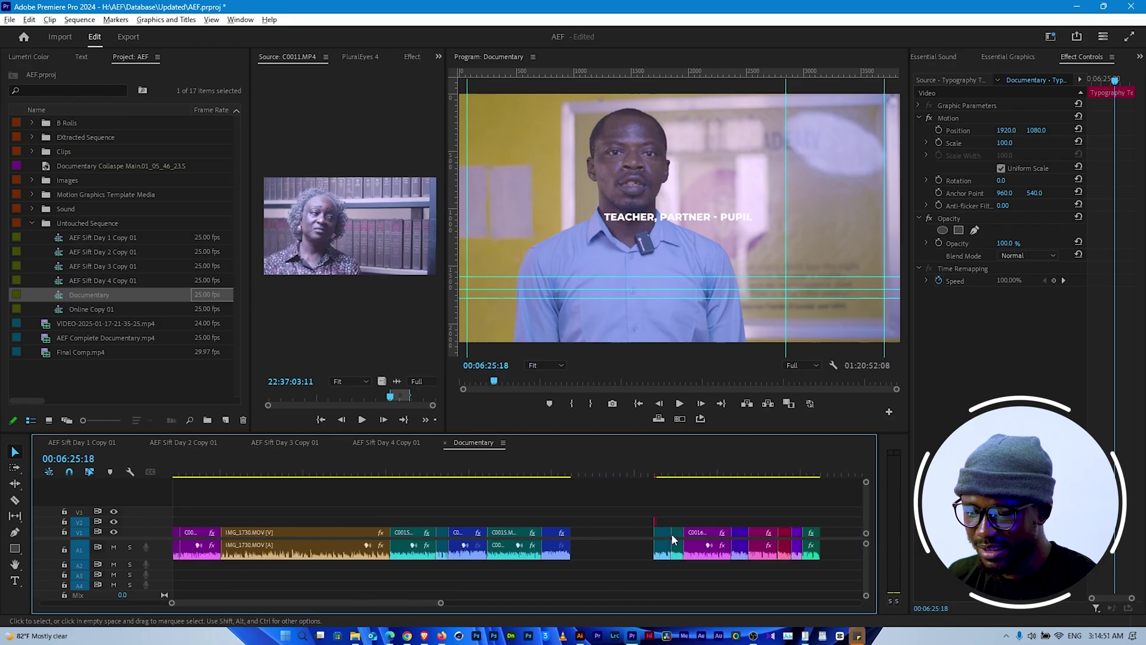
left_click(496, 473)
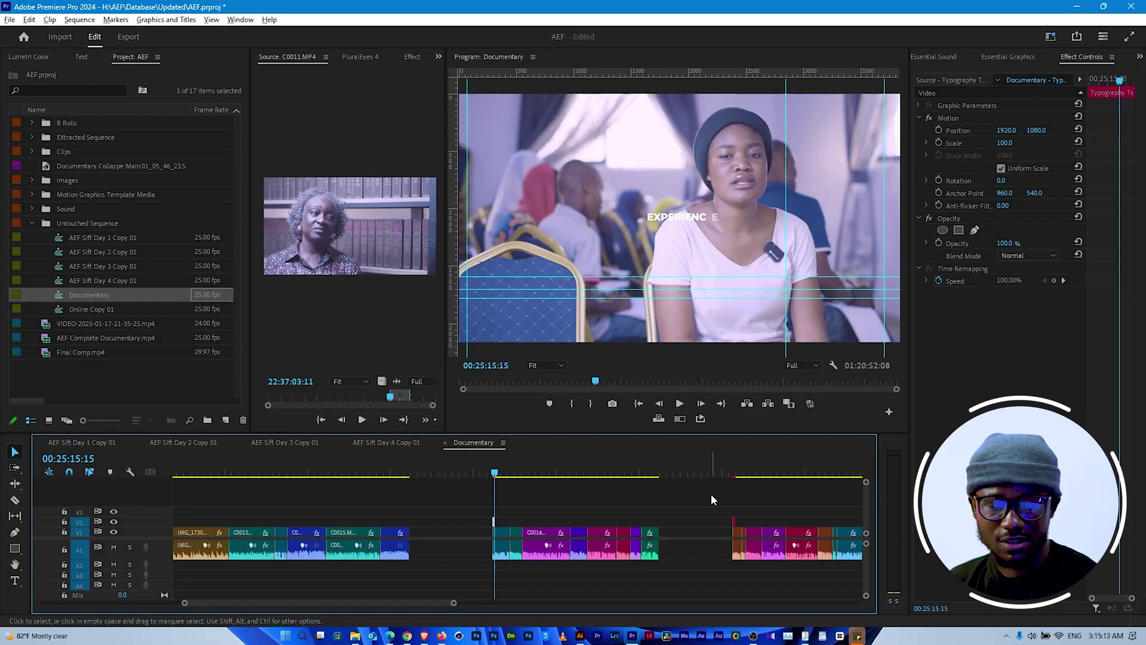
Sample the pupil interviews in the EXPERIENCE section and move the playhead to the start of the following section.
left_click(648, 473)
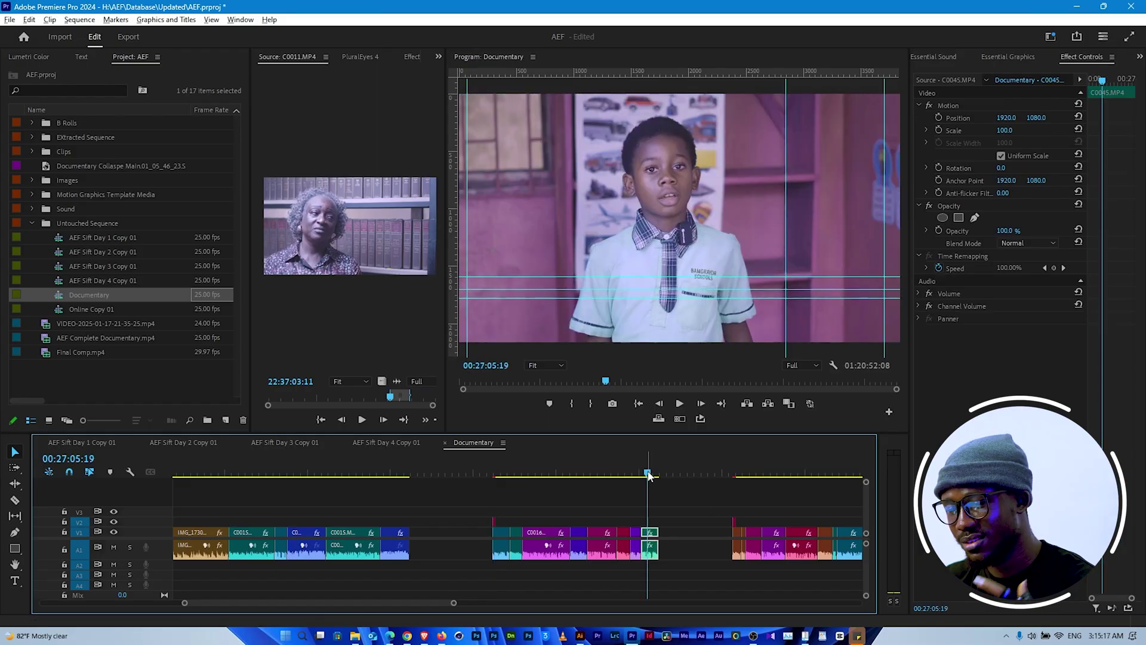
left_click(580, 473)
left_click(603, 472)
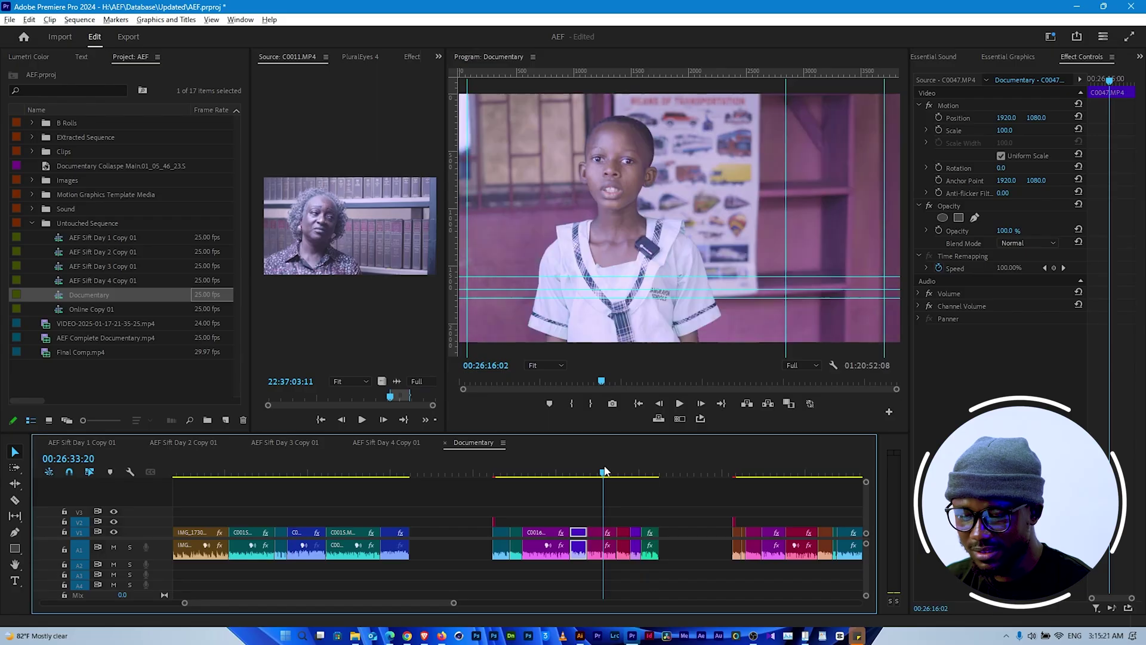
scroll(741, 497, "right", 3)
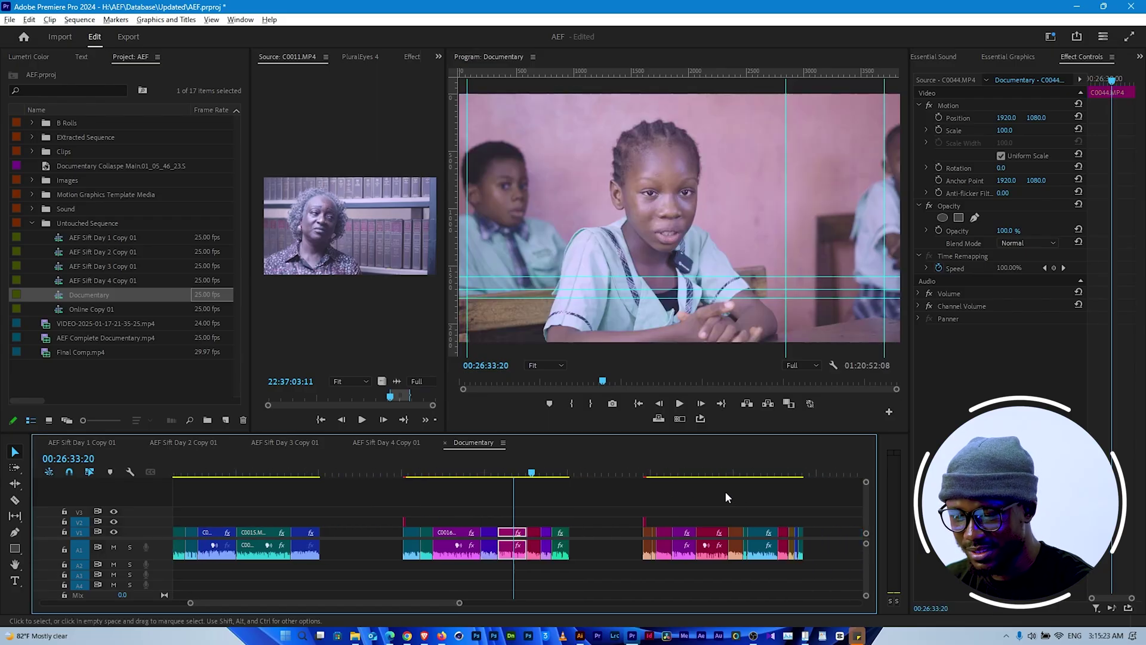
left_click(577, 472)
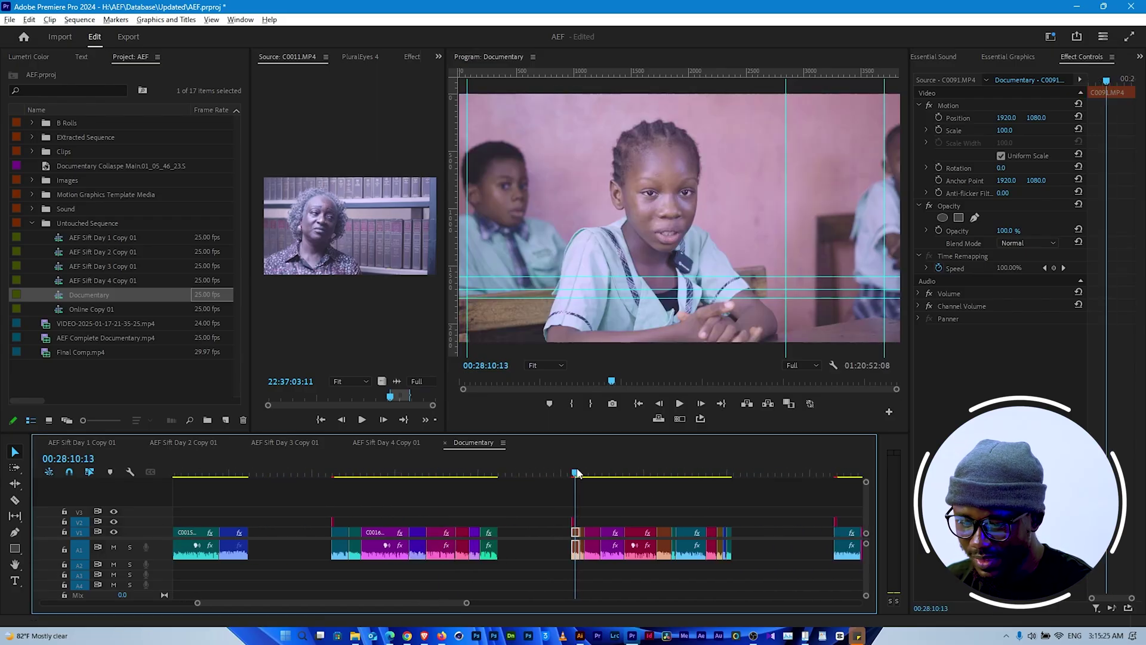
Review the CHANGES title and play the CONFIDENCE title further along the Documentary sequence.
left_click_drag(577, 474, 574, 473)
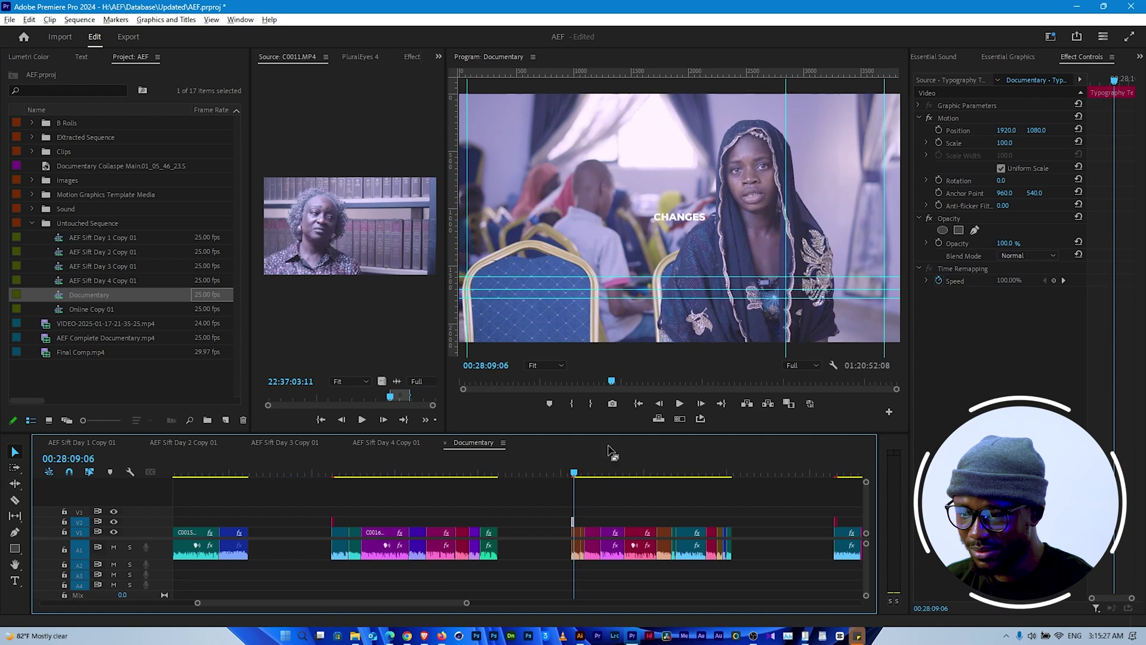
scroll(812, 497, "right", 2)
scroll(589, 485, "right", 4)
left_click(516, 473)
left_click_drag(517, 474, 514, 477)
scroll(751, 500, "right", 2)
scroll(747, 515, "right", 2)
left_click_drag(500, 474, 494, 474)
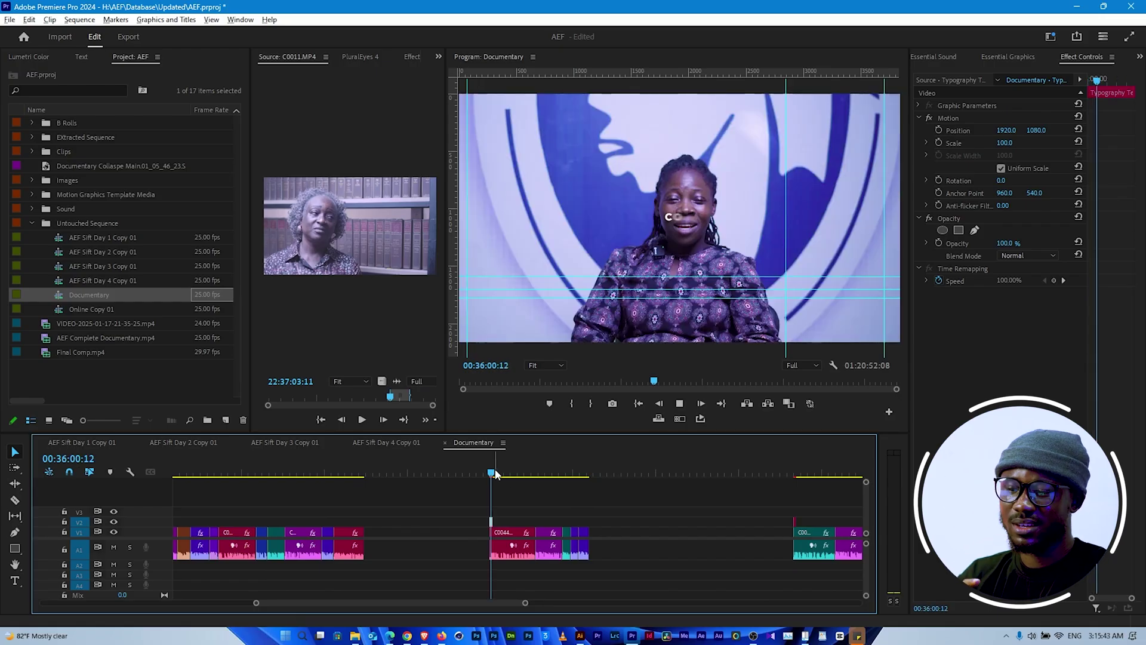
key("space")
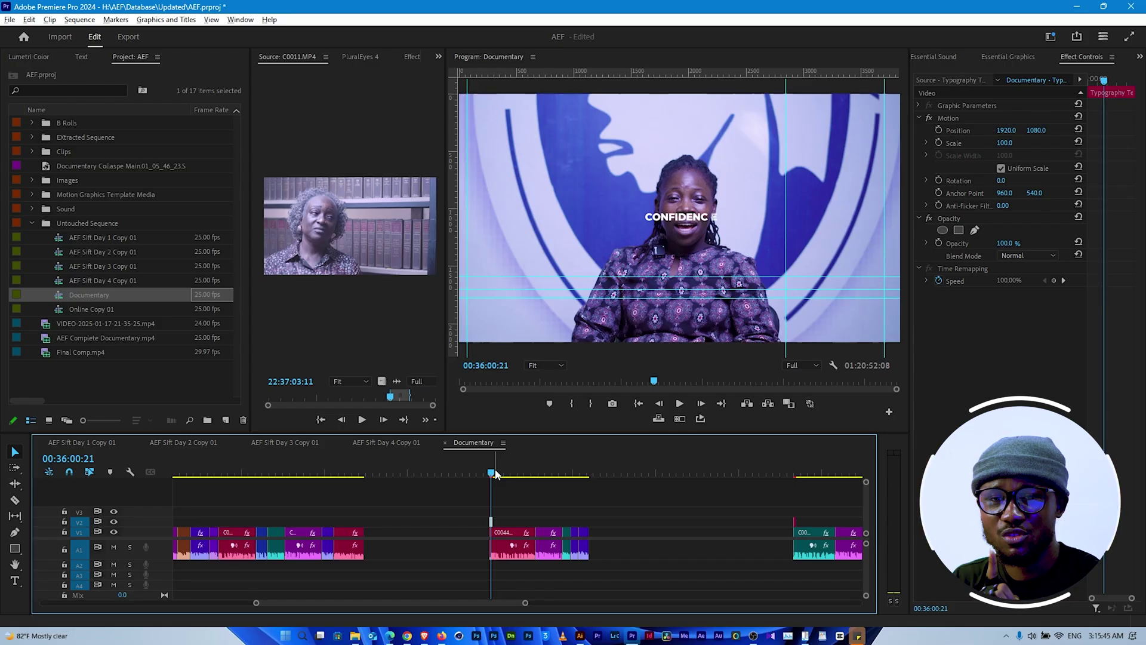
Find the CALL FOR MORE VOLUNTEERS title at the start of its section, late in the Documentary sequence.
scroll(494, 474, "down", 6)
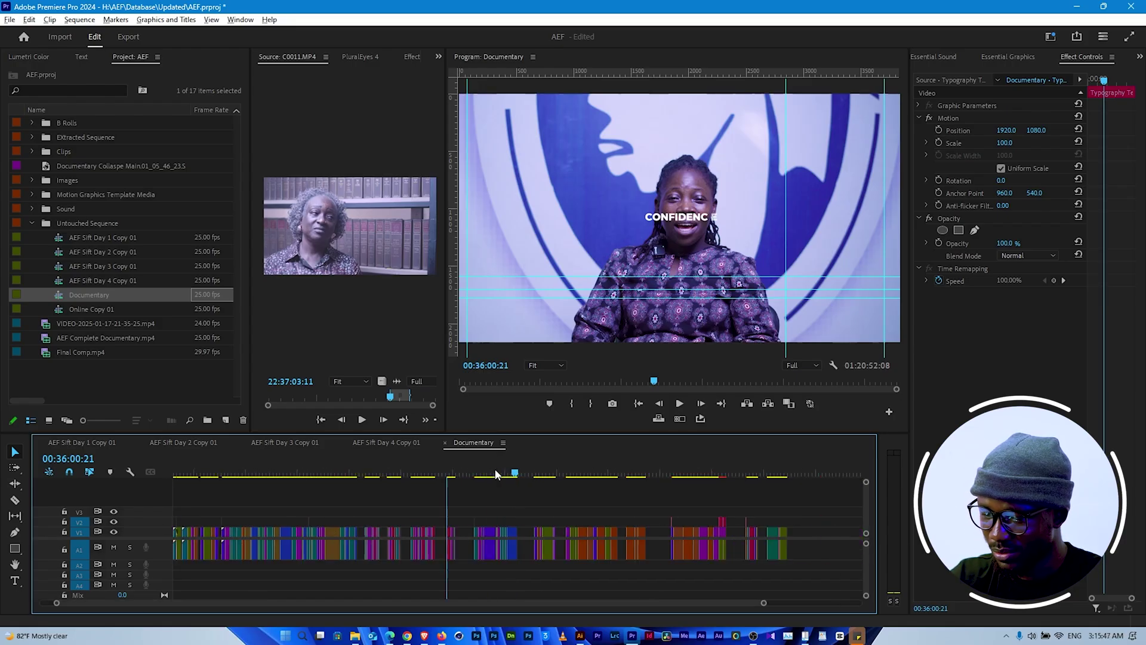
left_click(660, 474)
scroll(664, 472, "up", 4)
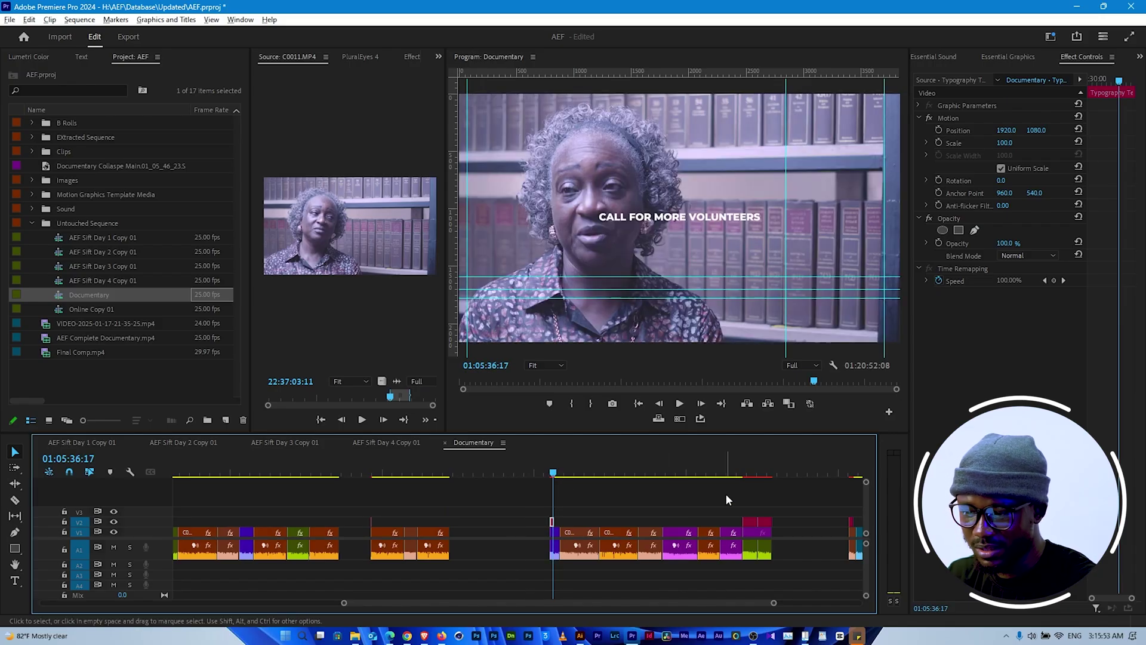
Close all gaps between the sections of the Documentary sequence with every clip selected, and undo the change.
scroll(726, 496, "down", 5)
key("ctrl+a")
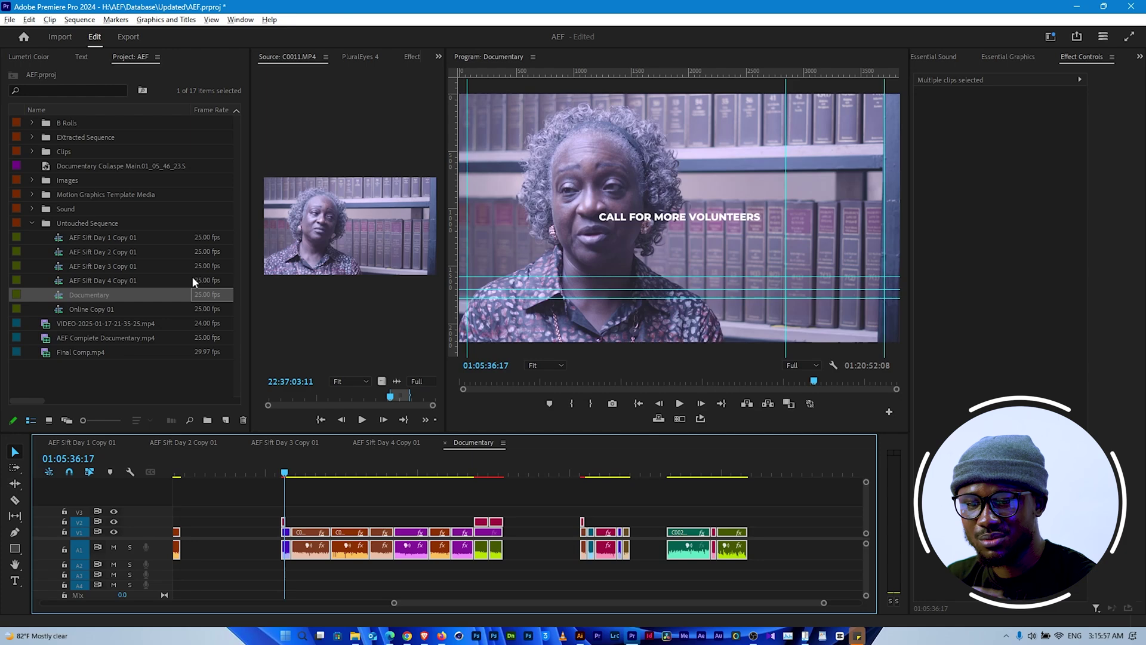
left_click(79, 19)
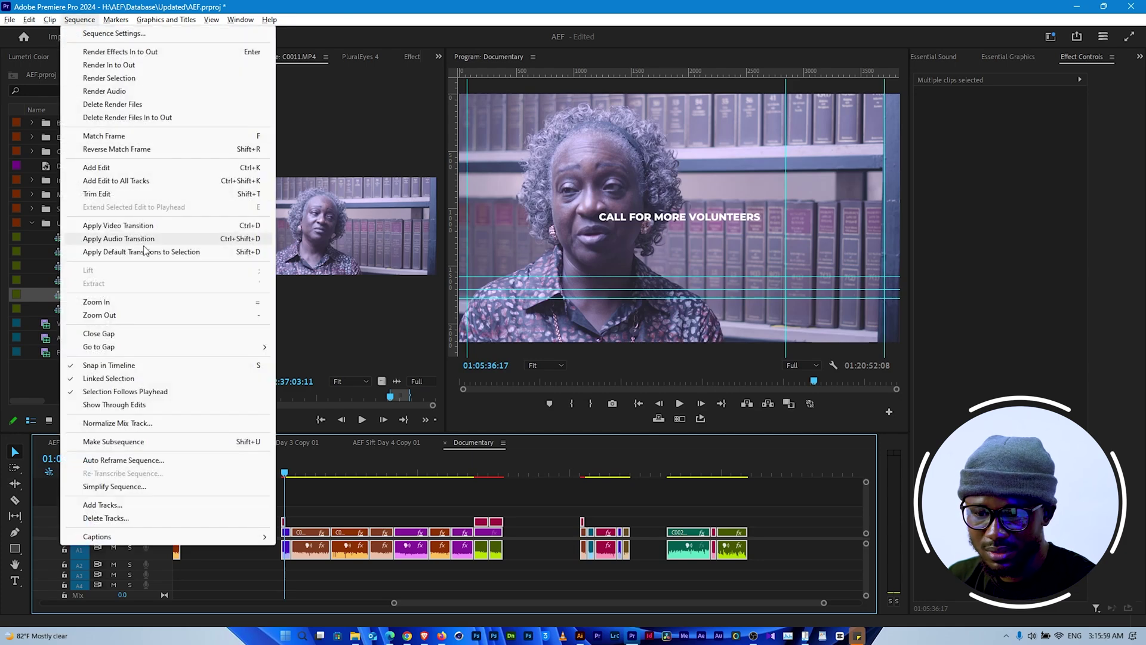
left_click(146, 329)
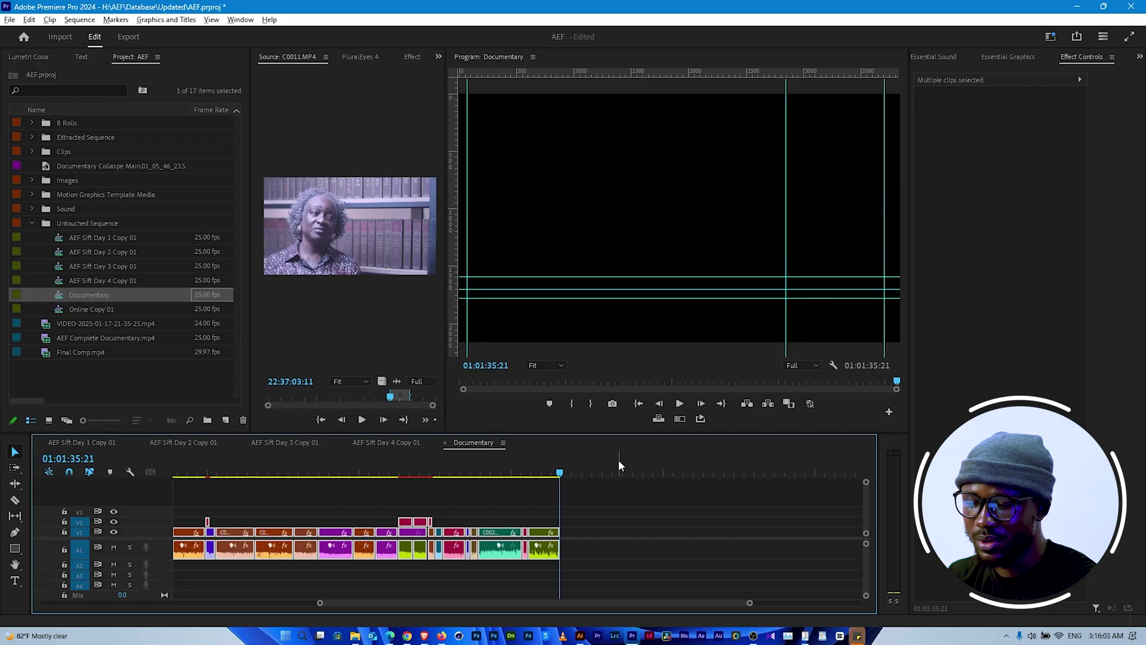
key("ctrl+z")
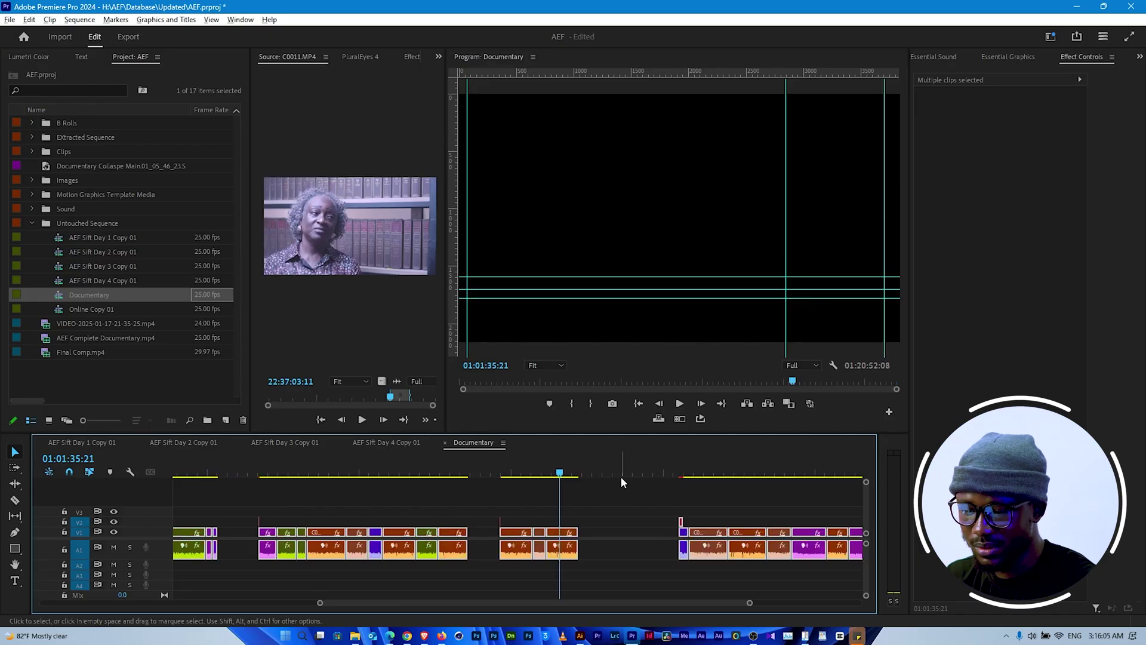
left_click(621, 475)
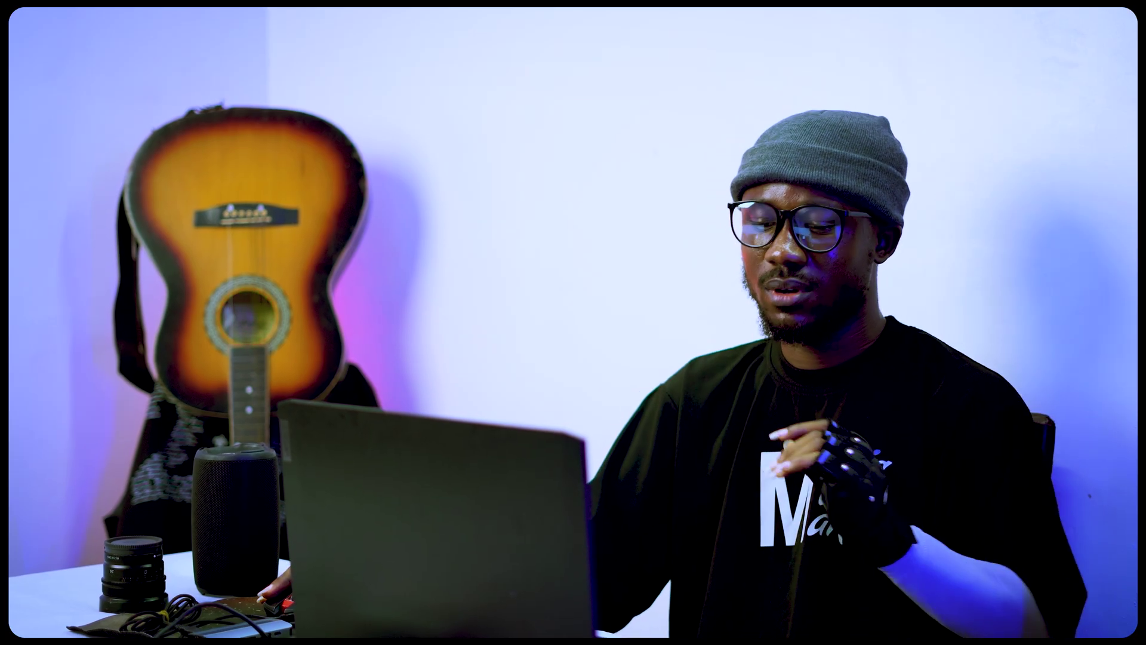
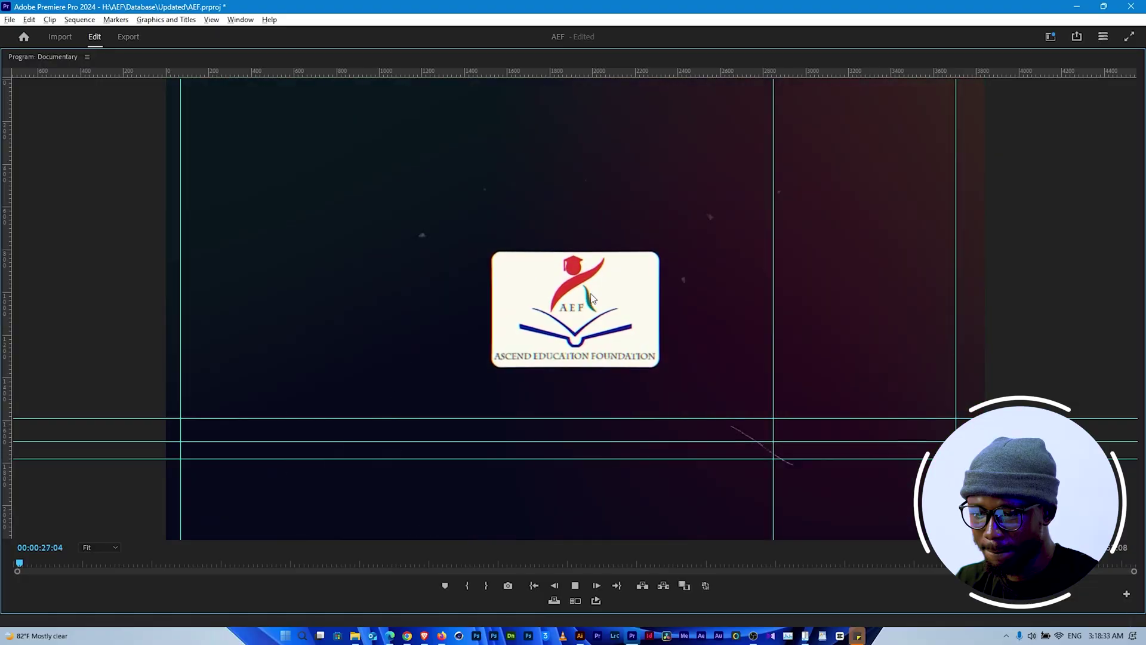
Stop the Documentary playback and open the backup sequence AEF Sift Day 1 from the EXtracted Sequence bin, showing its full length.
key("space")
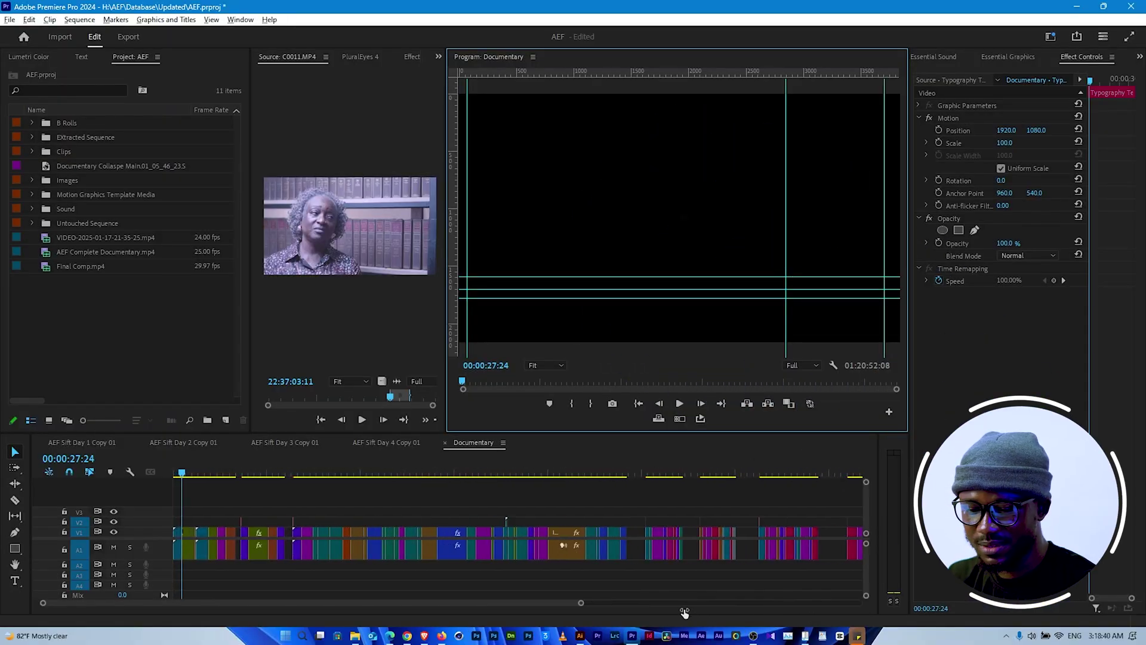
scroll(685, 612, "up", 2)
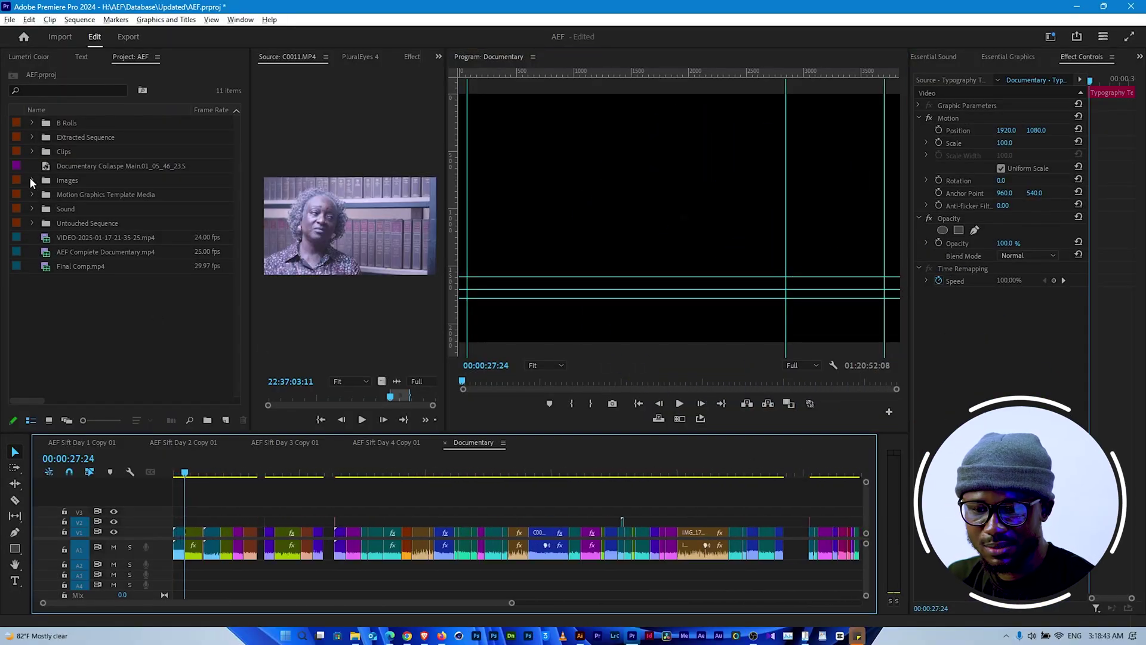
left_click(34, 138)
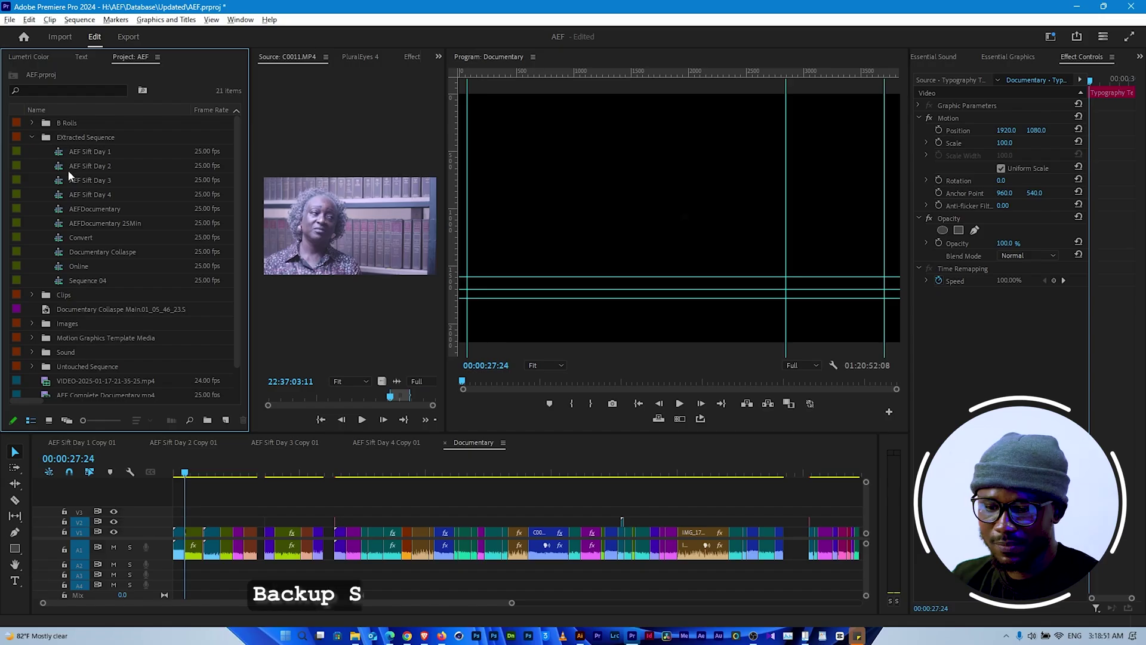
double_click(118, 152)
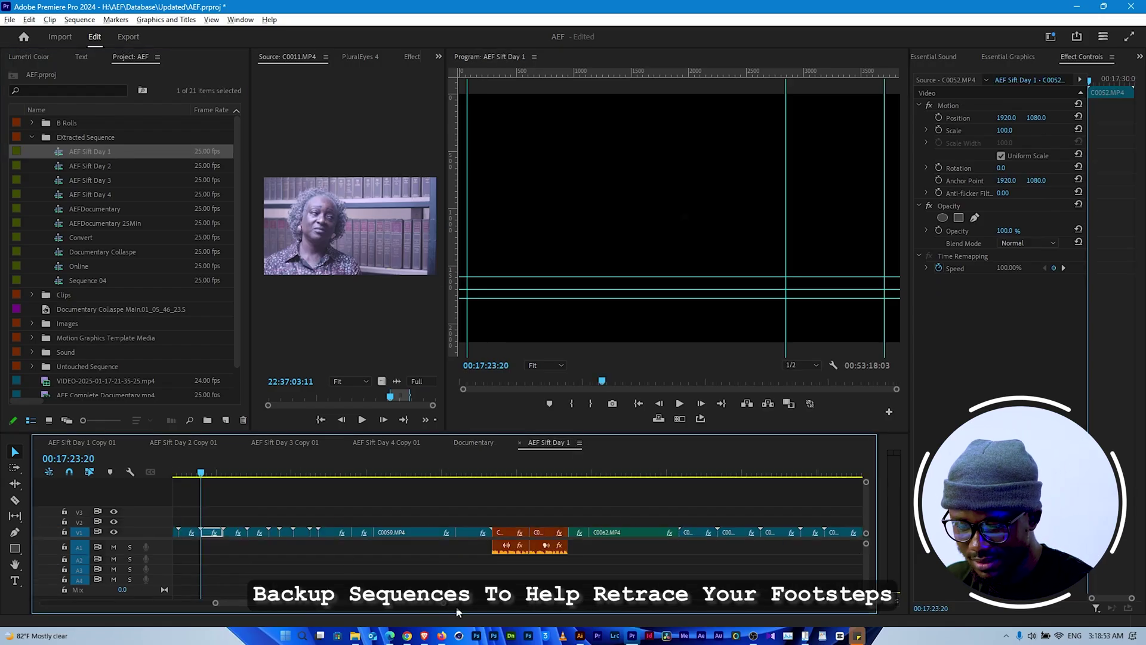
key("backslash")
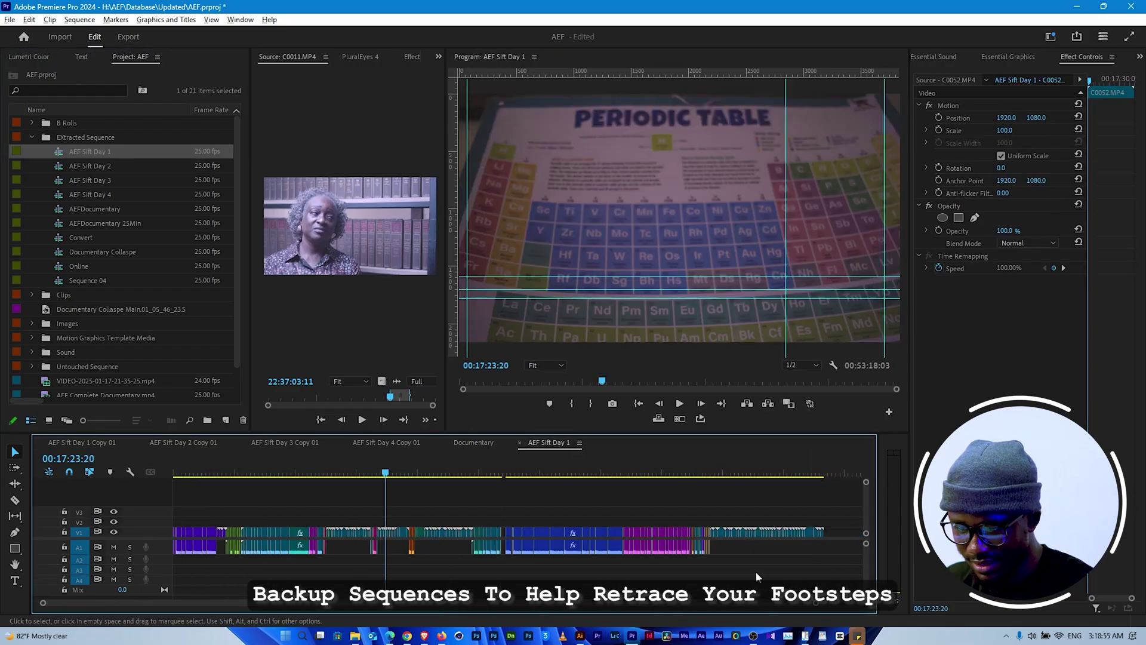
Compare the C0086.MP4 interview in AEF Sift Day 1 with and without its source-level Lumetri Color correction.
left_click(607, 472)
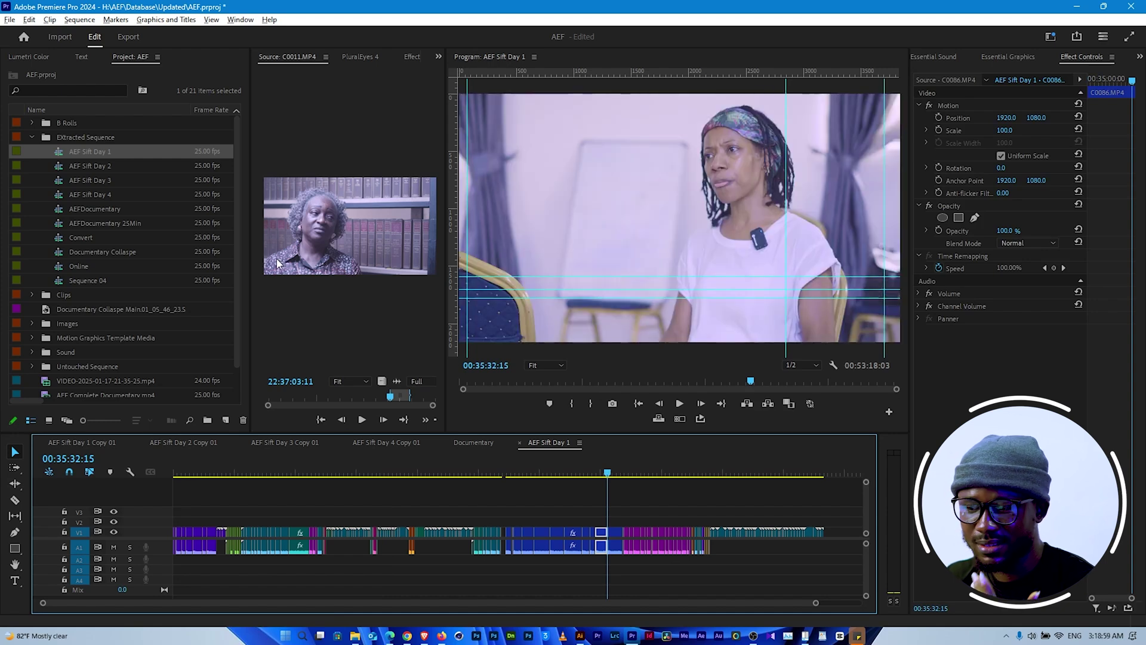
left_click(555, 473)
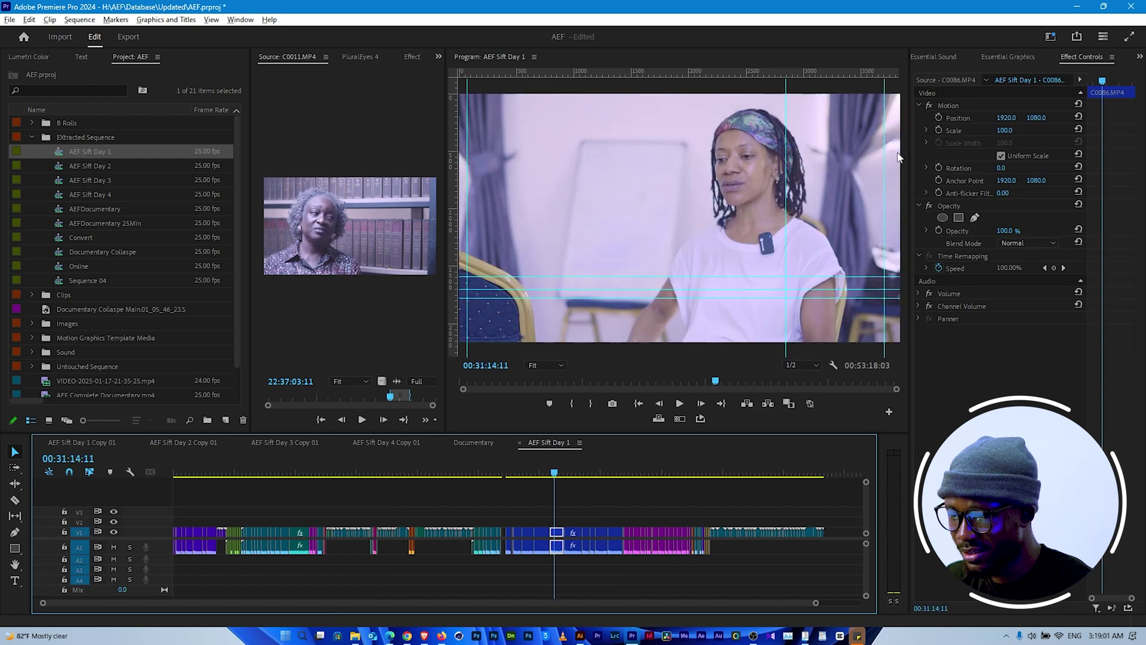
left_click(940, 82)
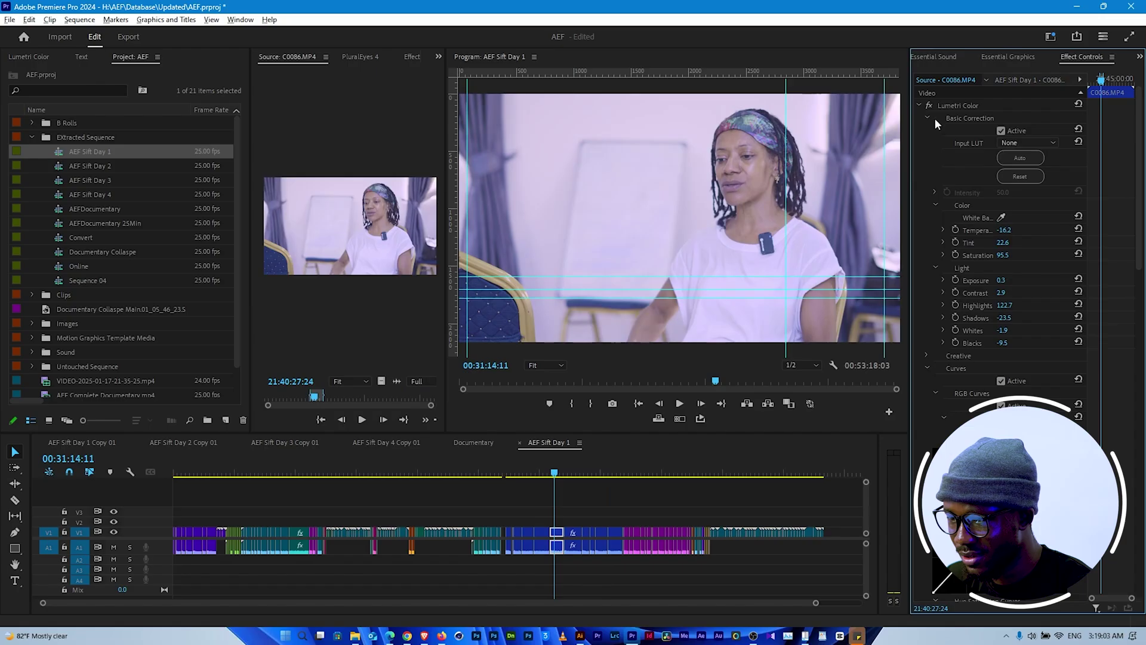
left_click(929, 106)
left_click(929, 105)
left_click(929, 106)
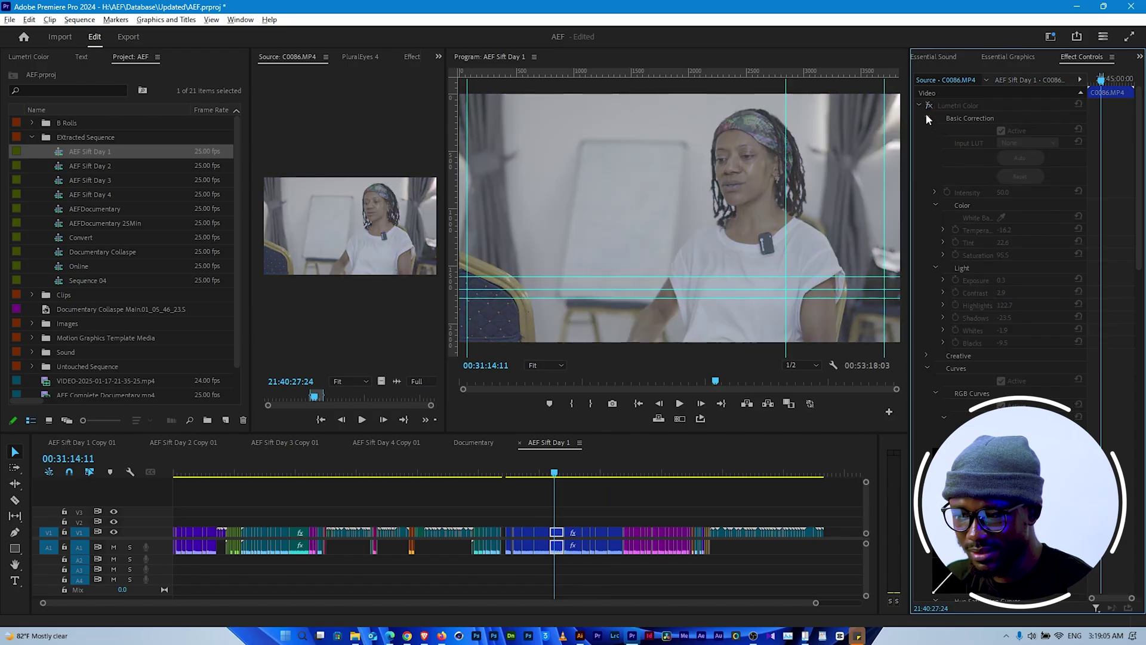
left_click(929, 106)
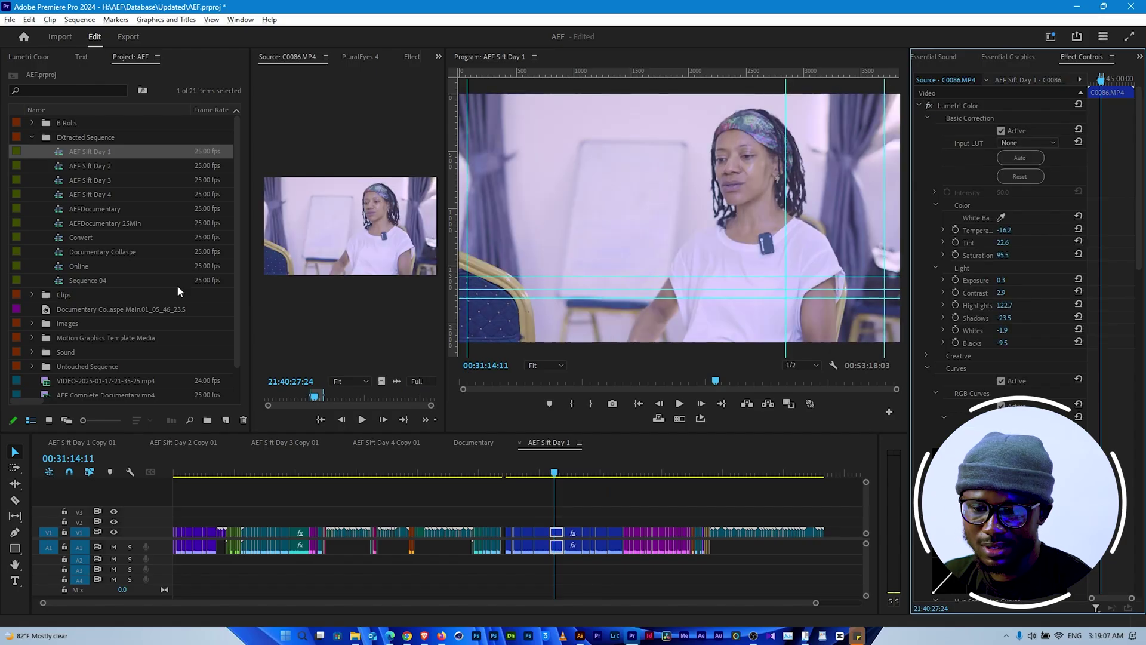
Close the AEF Sift Day 1 sequence and open the AEFDocumentary sequence from the EXtracted Sequence bin.
double_click(156, 208)
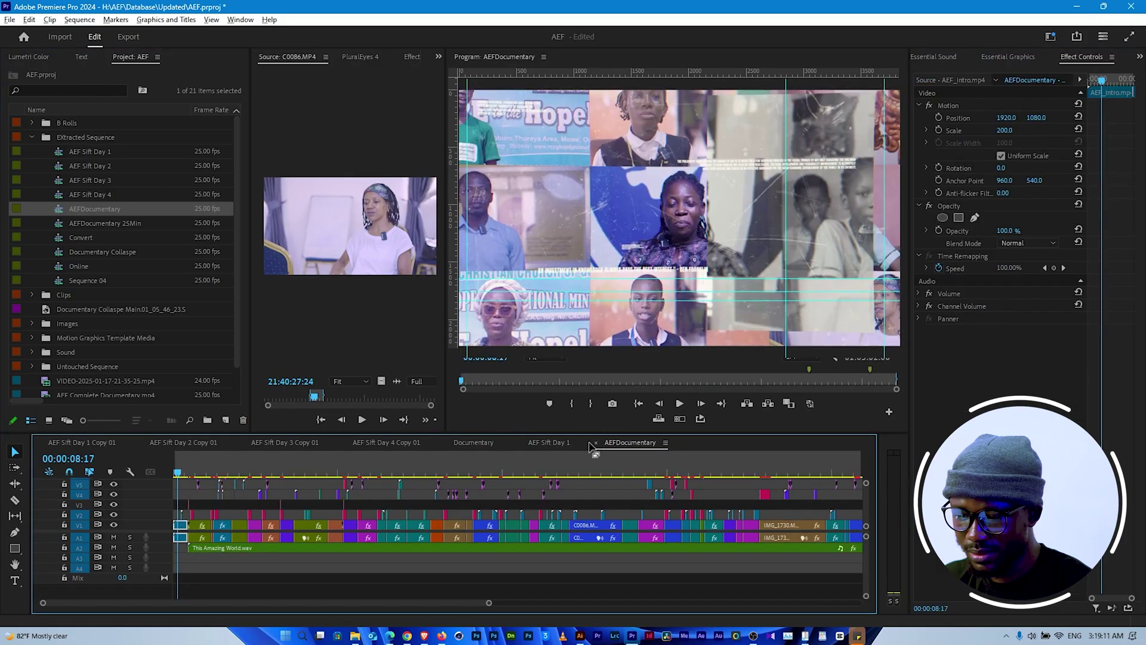
left_click(596, 443)
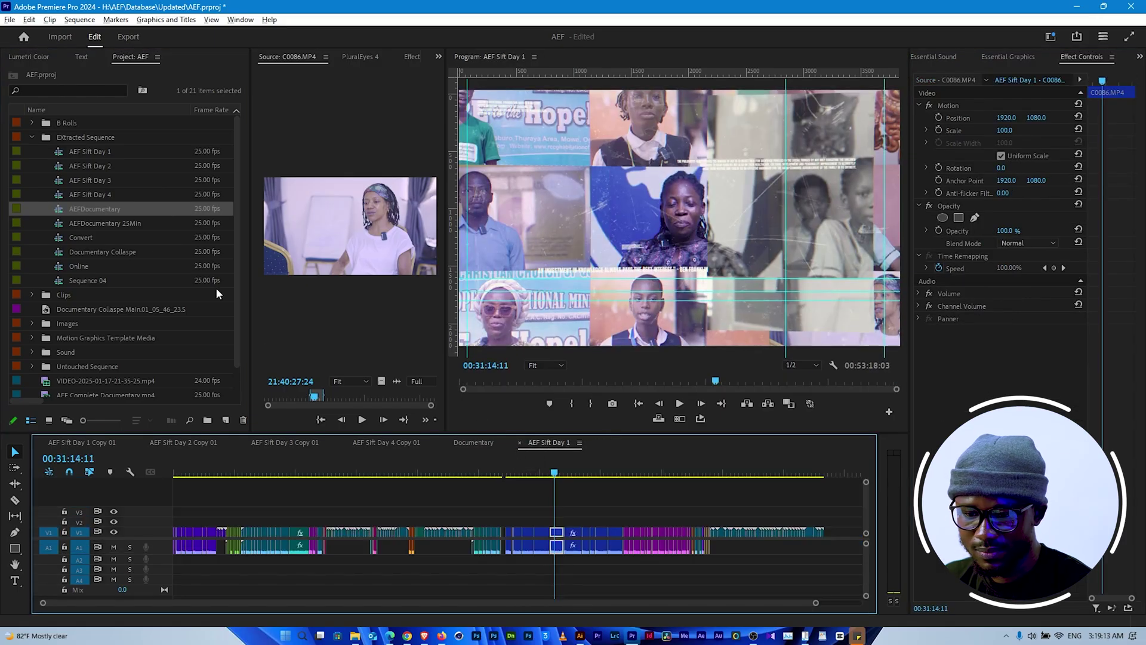
key("ctrl+w")
left_click(145, 210)
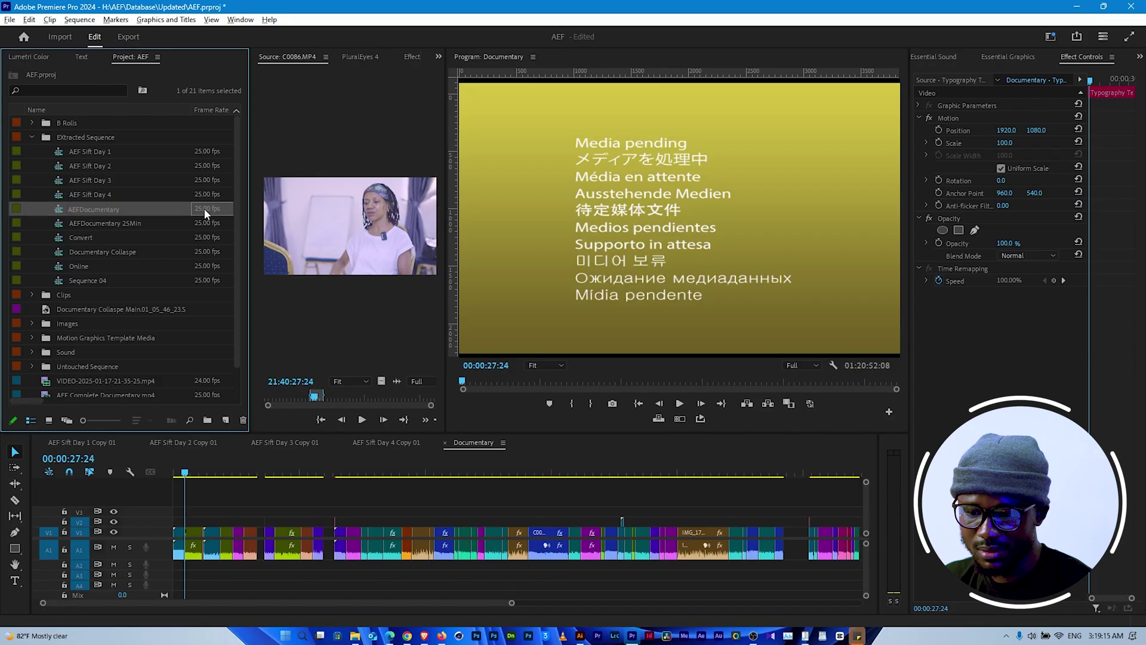
double_click(204, 209)
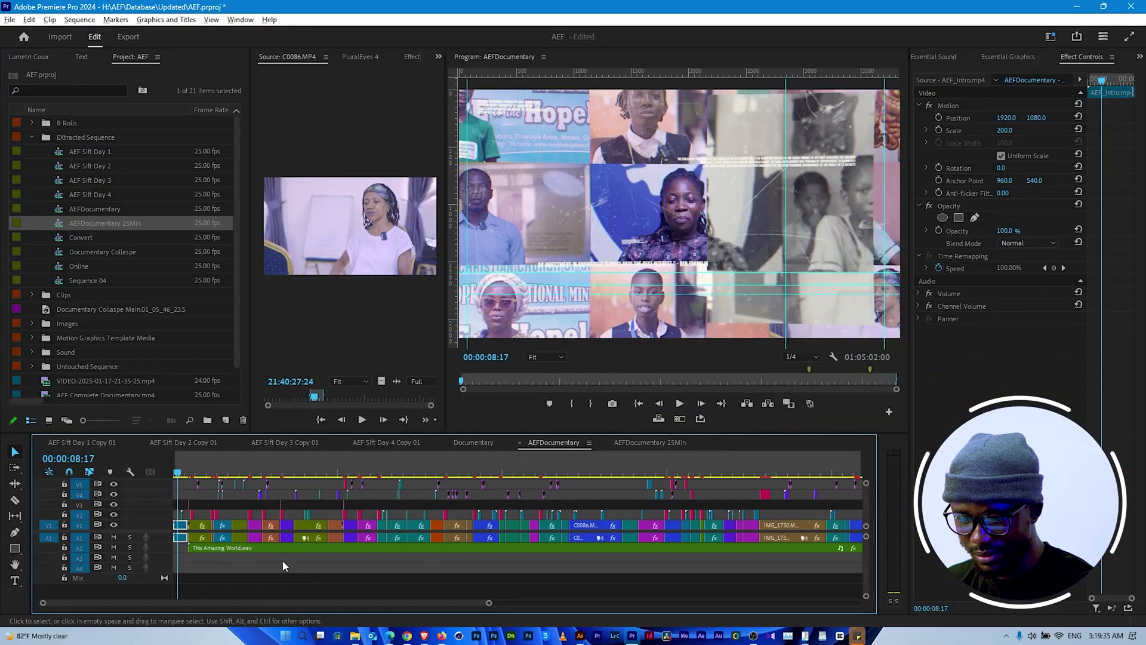
Examine the opening of the AEFDocumentary sequence up close and scrub to the ACTIONS & EFFECTS title after the intro.
scroll(302, 511, "up", 3)
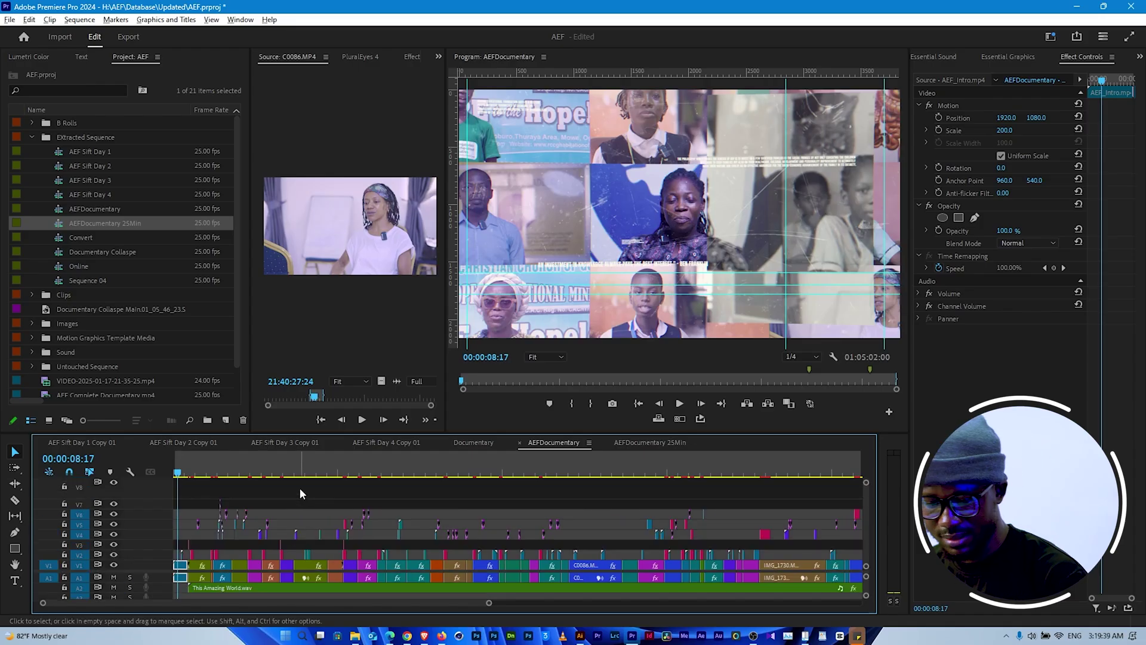
left_click_drag(475, 606, 348, 612)
left_click(286, 472)
left_click_drag(272, 460, 296, 481)
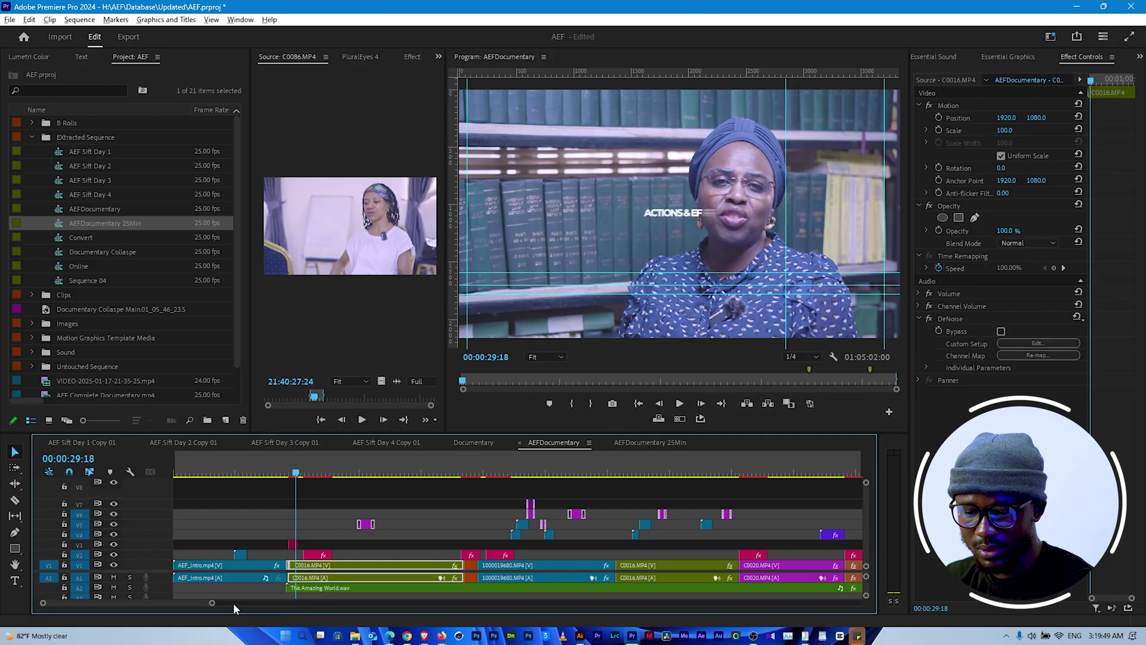
Sample the interview clips, name captions and B-roll overlays that follow the ACTIONS & EFFECTS title in AEFDocumentary.
left_click_drag(212, 605, 264, 603)
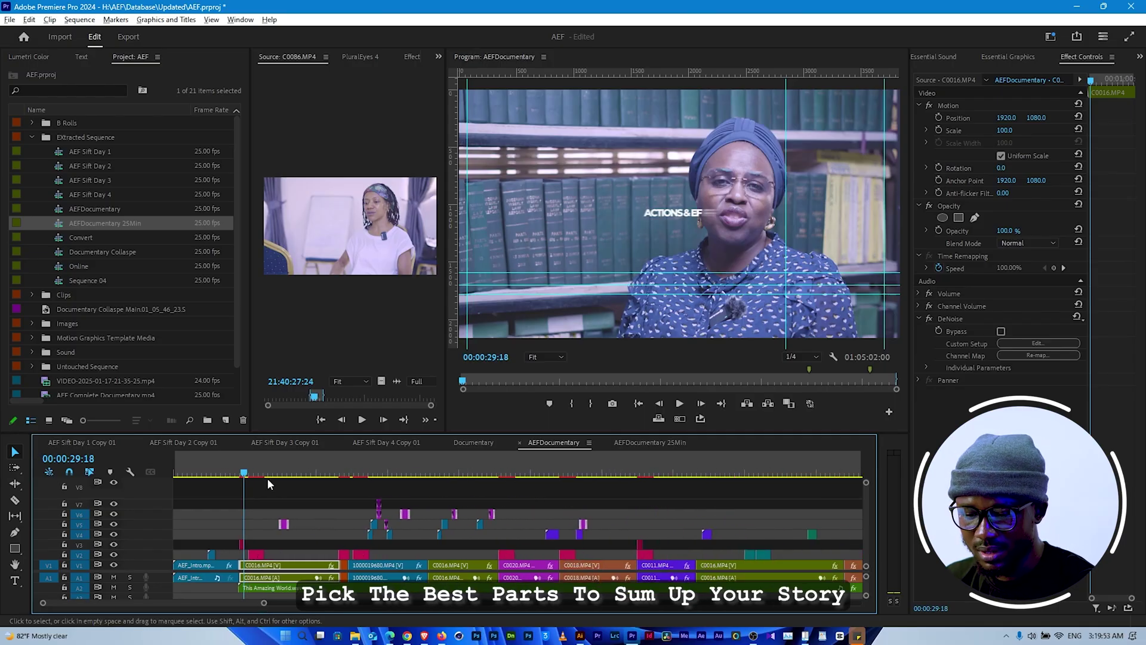
left_click_drag(247, 475, 367, 490)
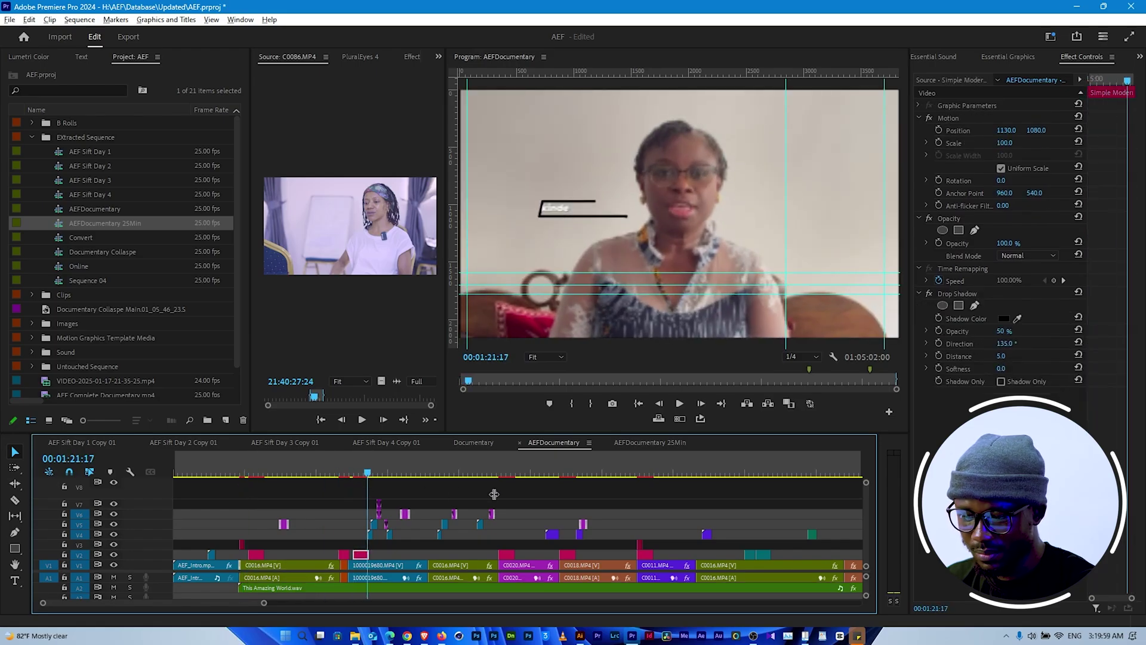
left_click(595, 475)
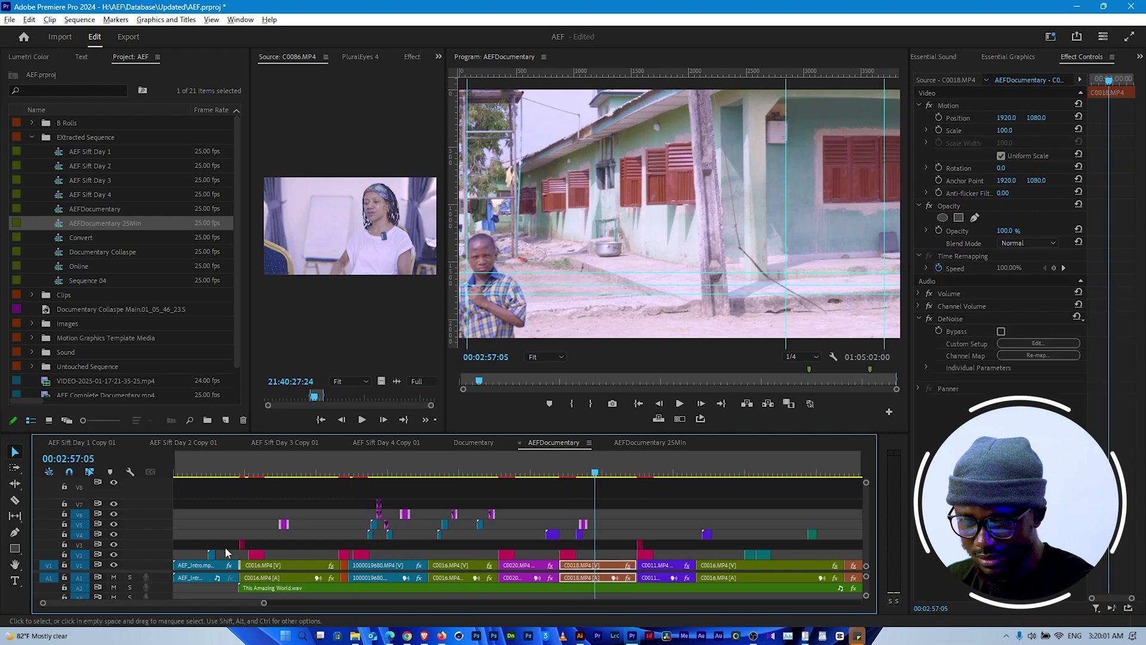
left_click(182, 545)
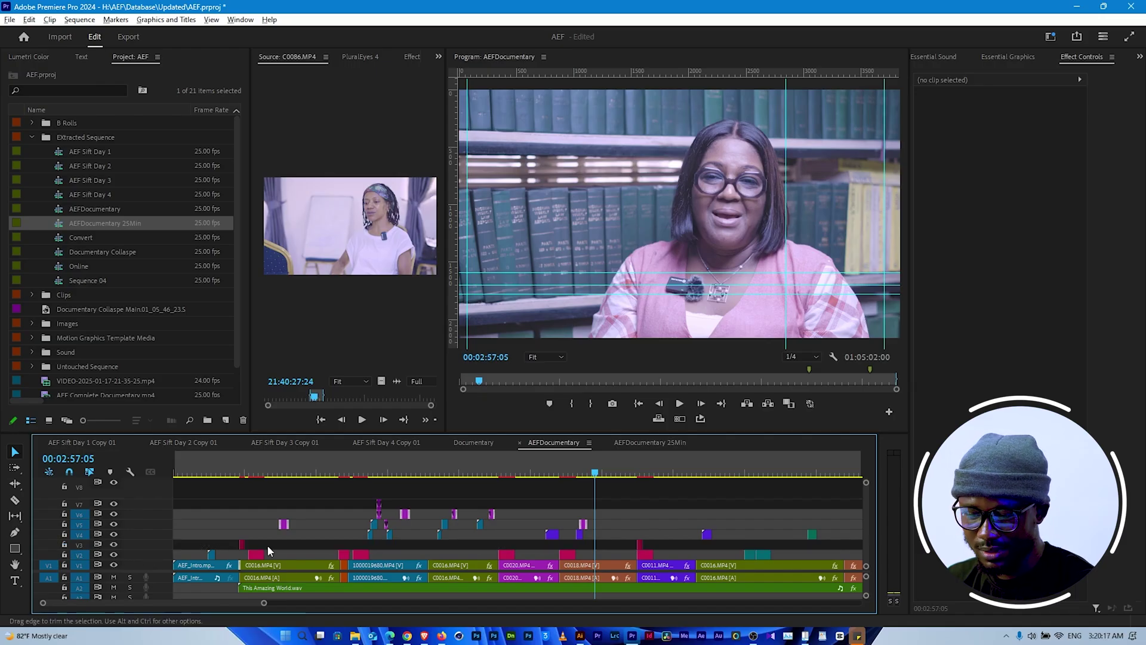
Play the IMPACT title in AEFDocumentary and look over the layered clips, overlays and music further along the sequence.
left_click(639, 466)
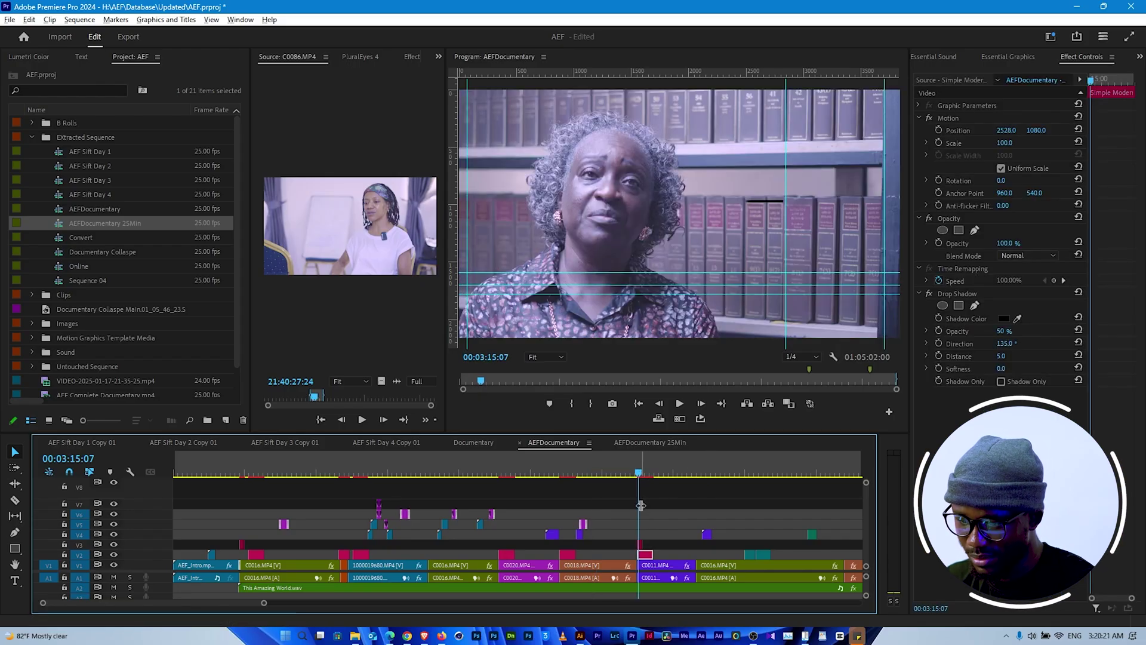
key("space")
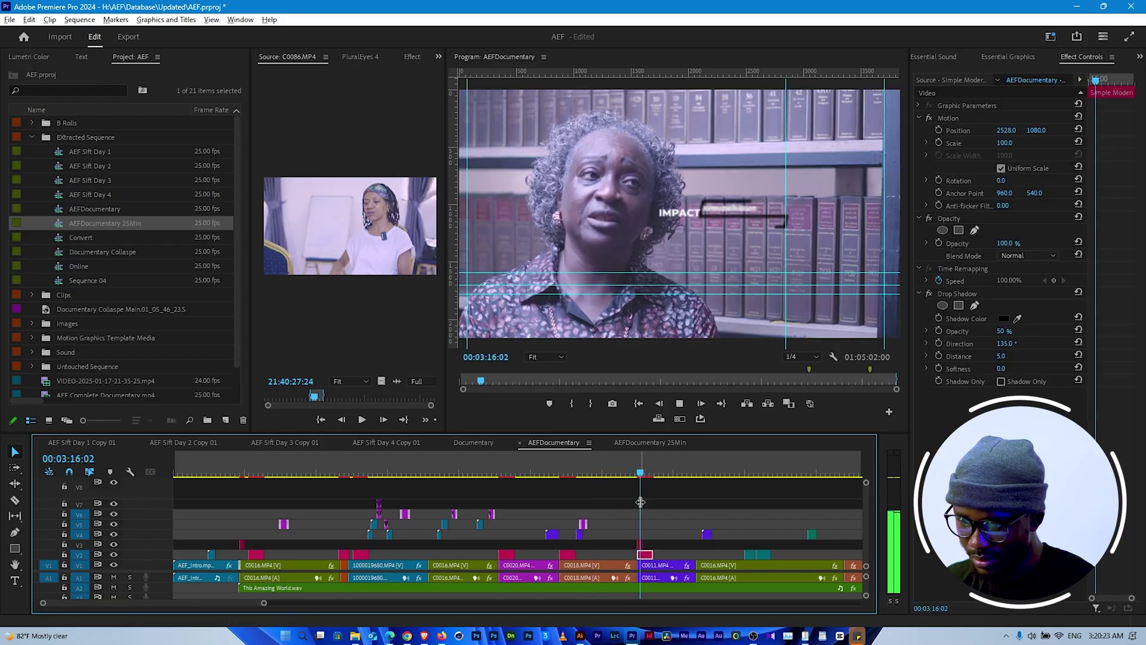
scroll(751, 560, "down", 5)
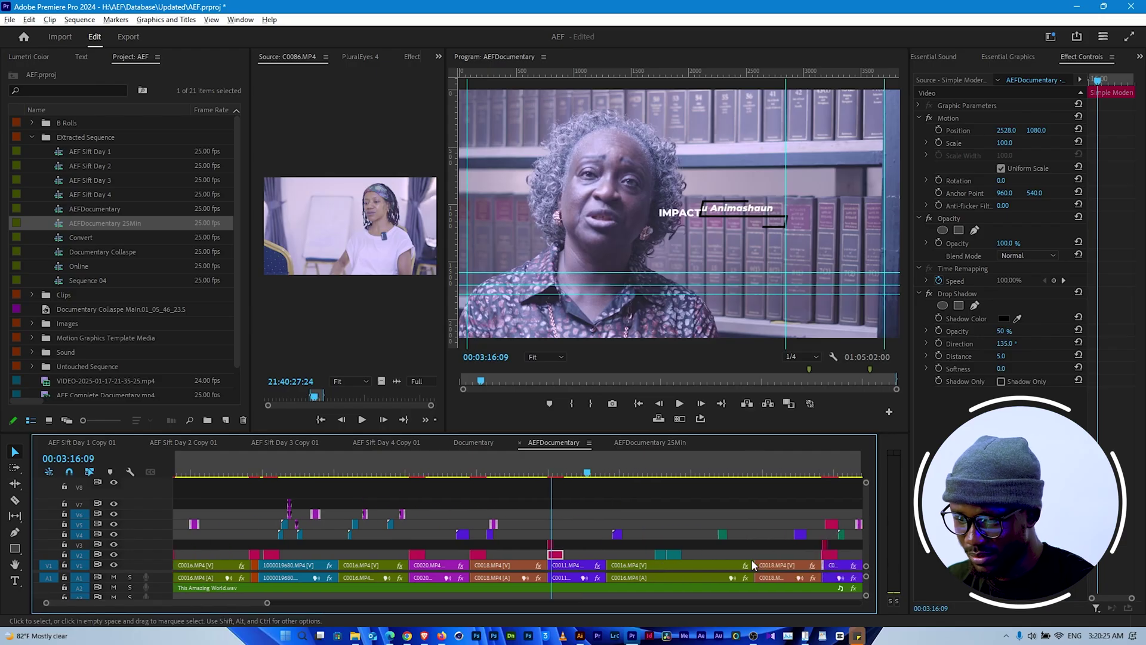
scroll(729, 550, "down", 8)
scroll(756, 549, "down", 8)
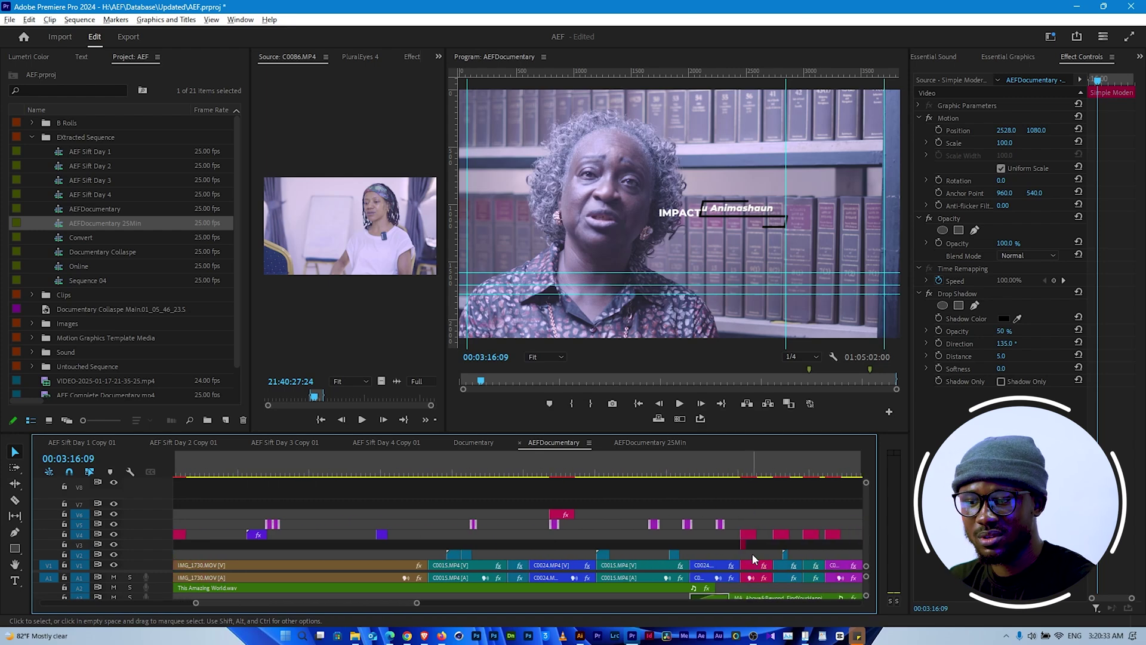
Move the AEFDocumentary playhead to the TEACHER, PARTNER - PUPIL title and step through its opening frames beside the speaker's lower third.
scroll(404, 561, "up", 5)
scroll(386, 562, "up", 5)
left_click(682, 474)
key("Left")
key("Left")
key("Left")
key("Left")
key("Left")
key("Left")
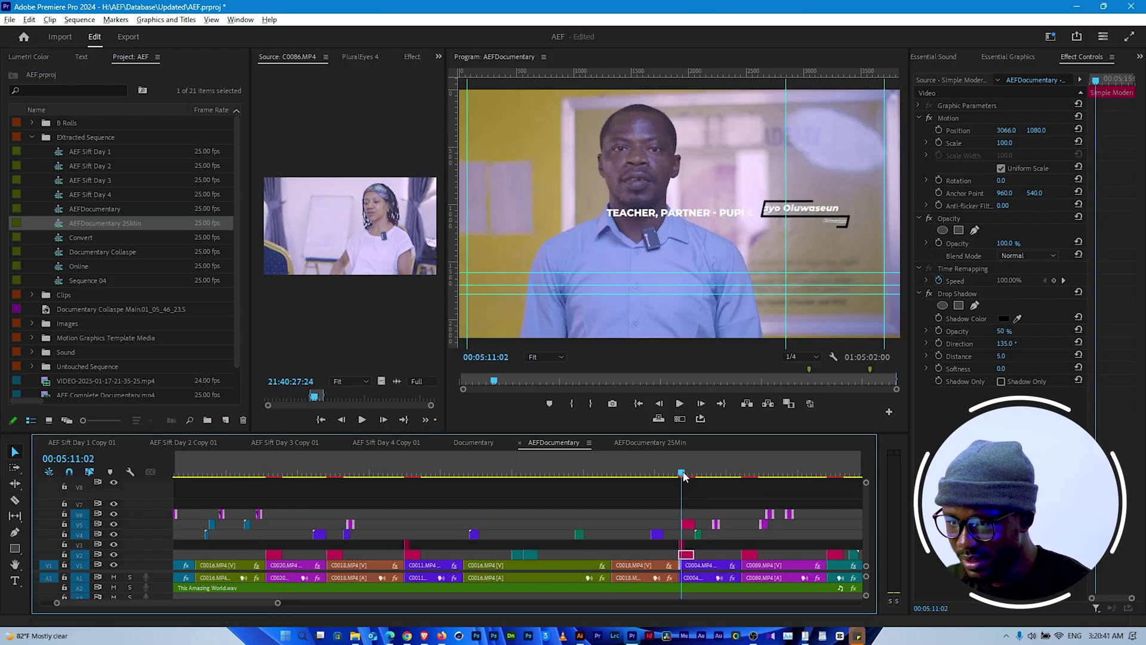
Find the EXPERIENCE title further along AEFDocumentary and inspect the Beneficiary of AEF lower third above it up close.
scroll(775, 515, "down", 10)
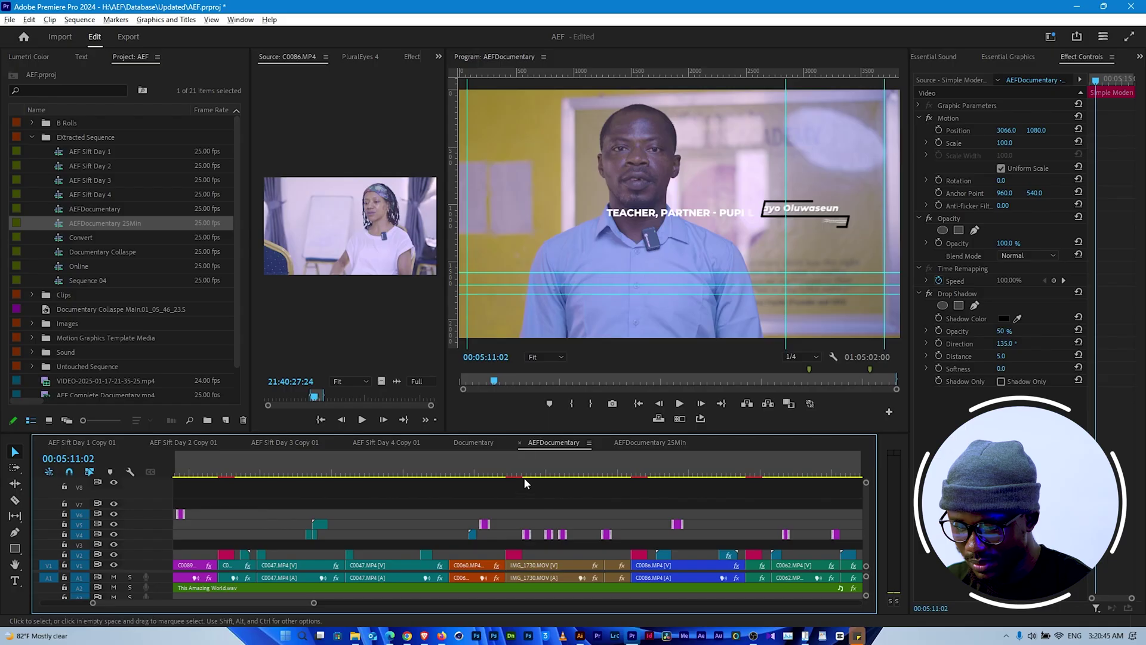
scroll(618, 493, "down", 5)
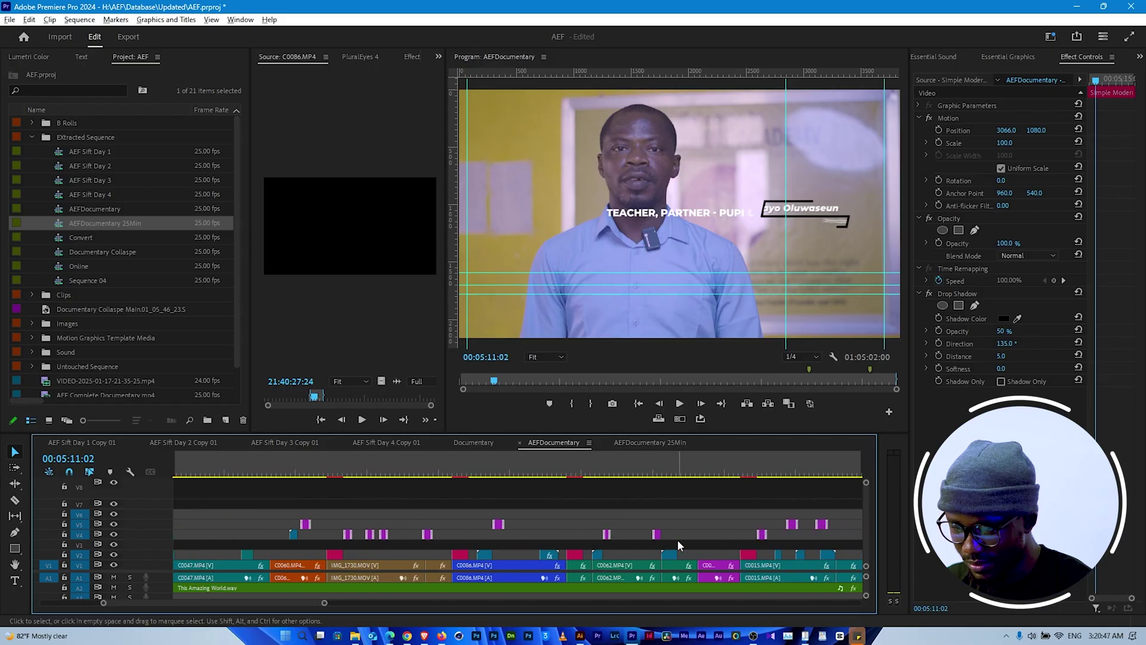
double_click(678, 542)
scroll(747, 545, "down", 3)
scroll(747, 545, "down", 10)
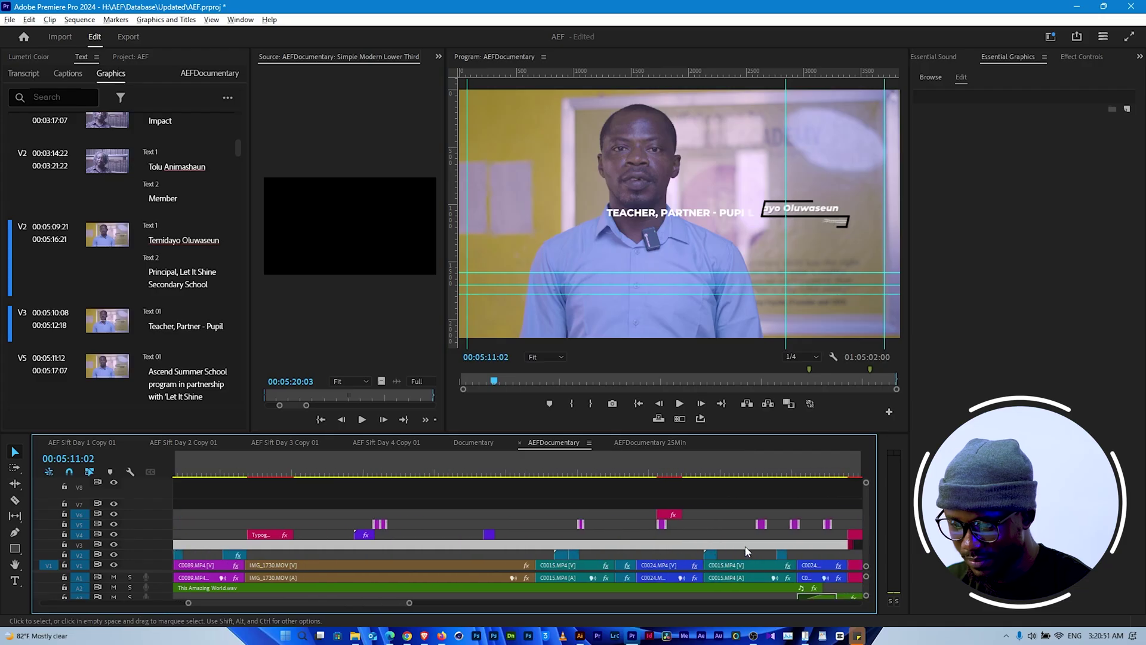
scroll(747, 551, "down", 4)
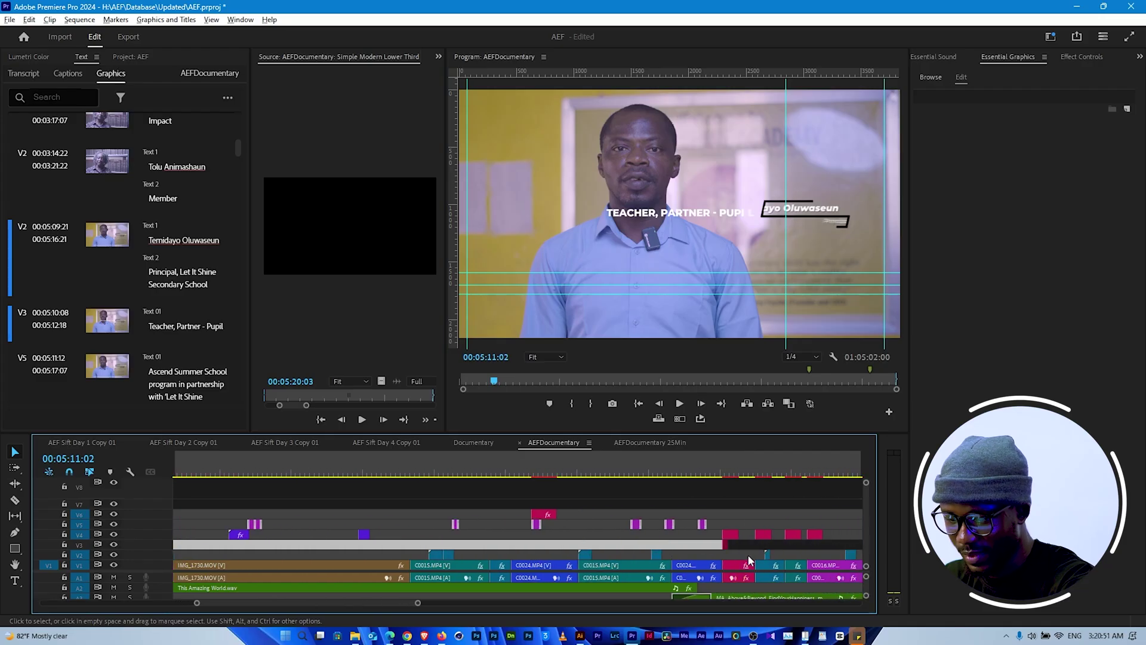
left_click(624, 467)
key("equal")
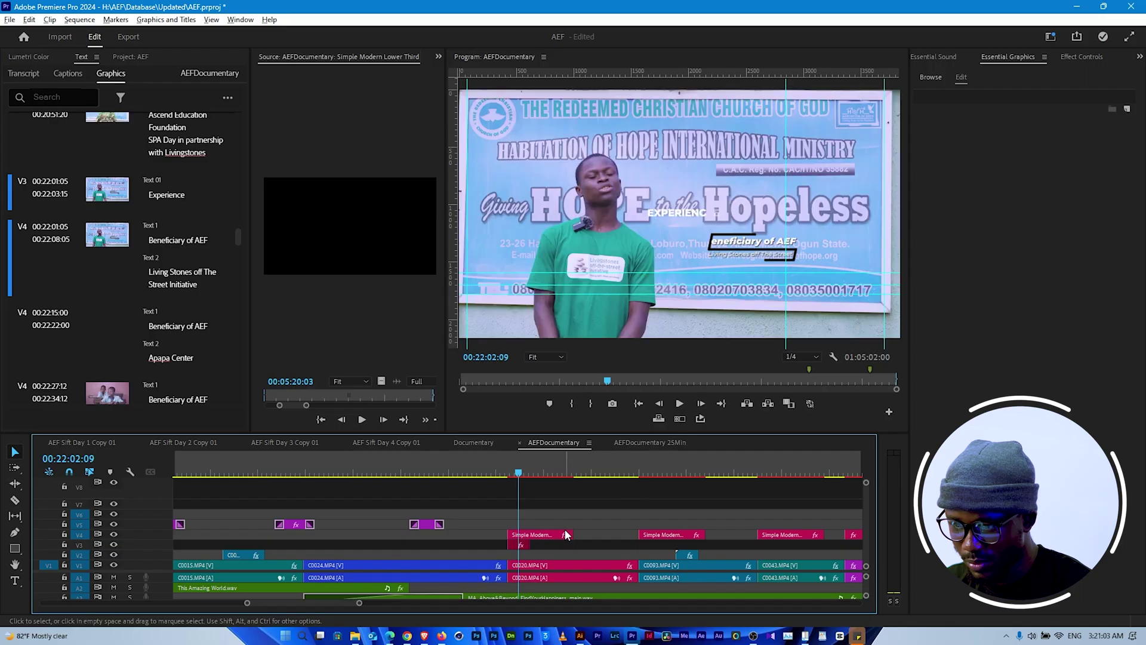
left_click(527, 534)
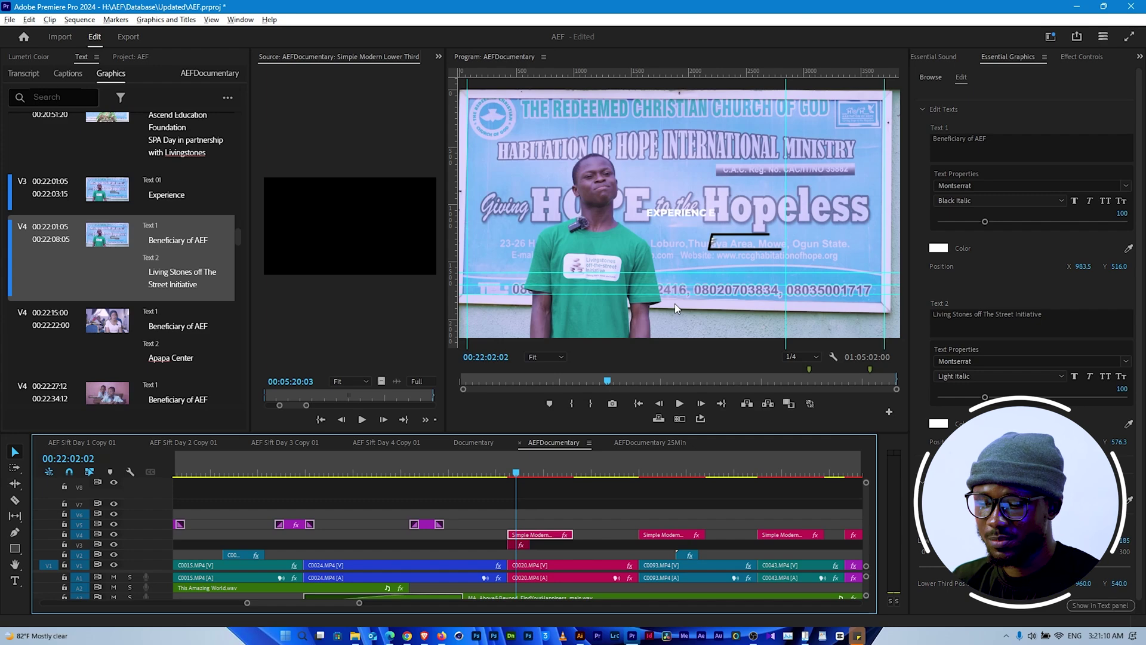
Inspect the text of the Apapa Center lower third and the Changes title that follow the EXPERIENCE section.
key("minus")
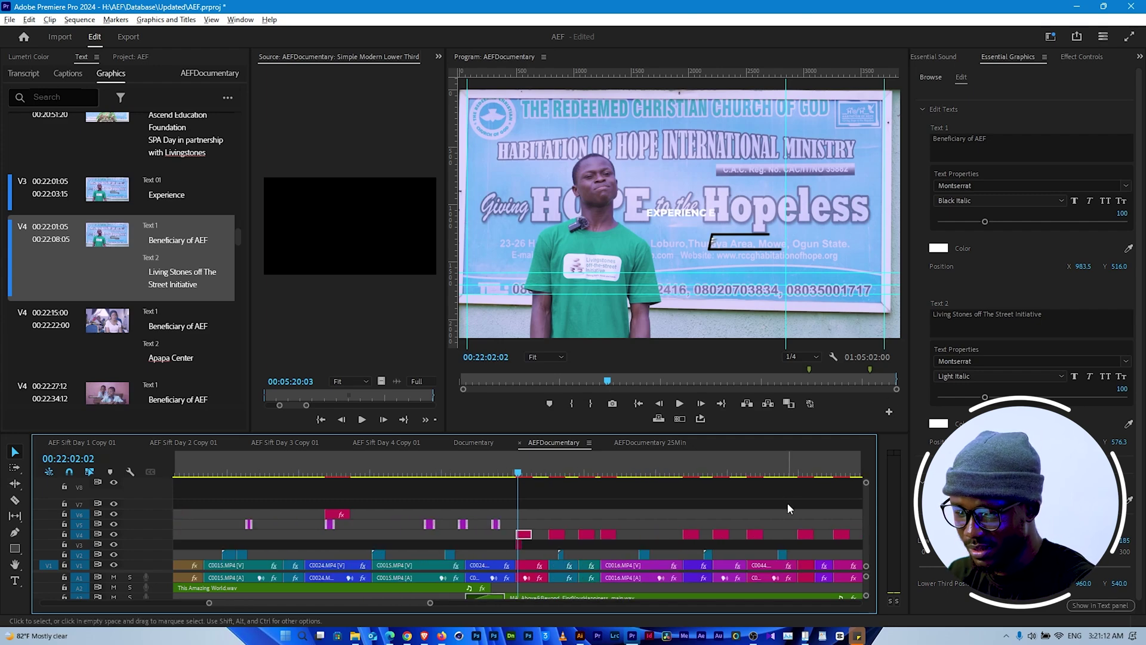
scroll(787, 502, "down", 10)
left_click(507, 534)
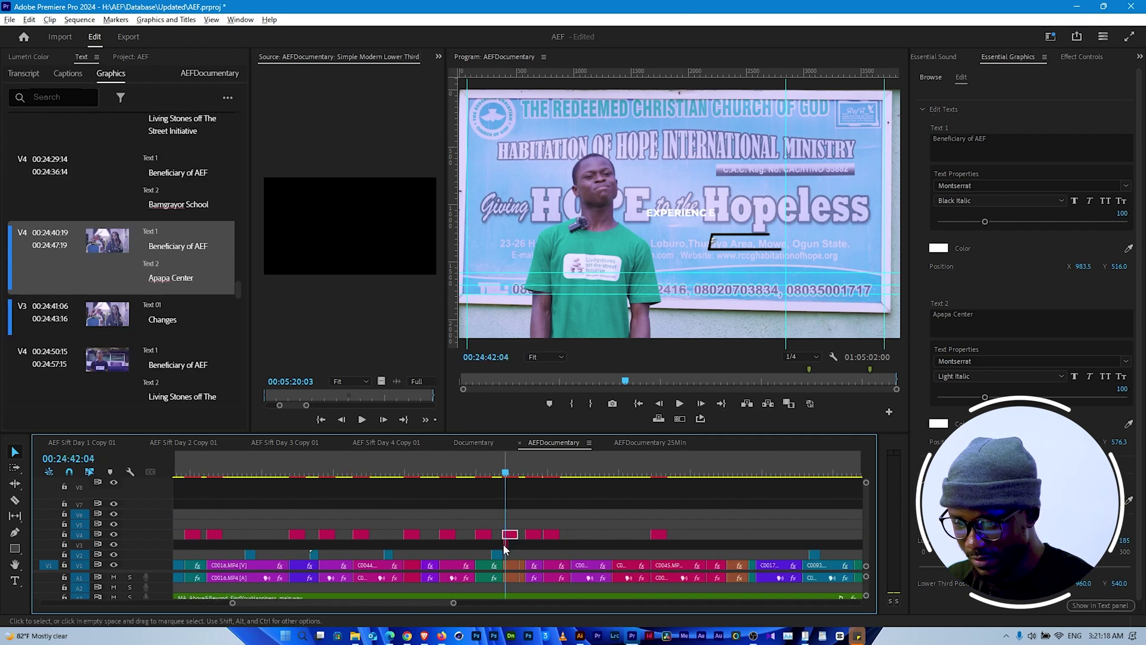
left_click(506, 544)
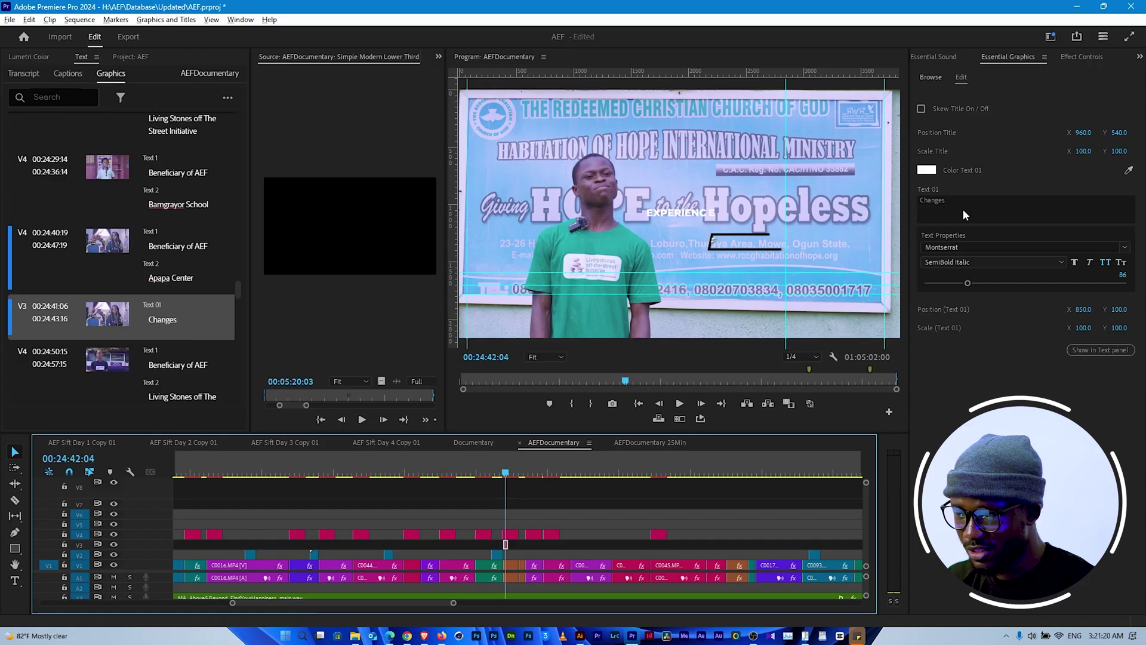
Preview the BEFORE VS AFTER, CONFIDENCE and TEACHER, PARTNER - PERSONAL IMPACT section titles in AEFDocumentary.
scroll(668, 526, "down", 5)
left_click(351, 461)
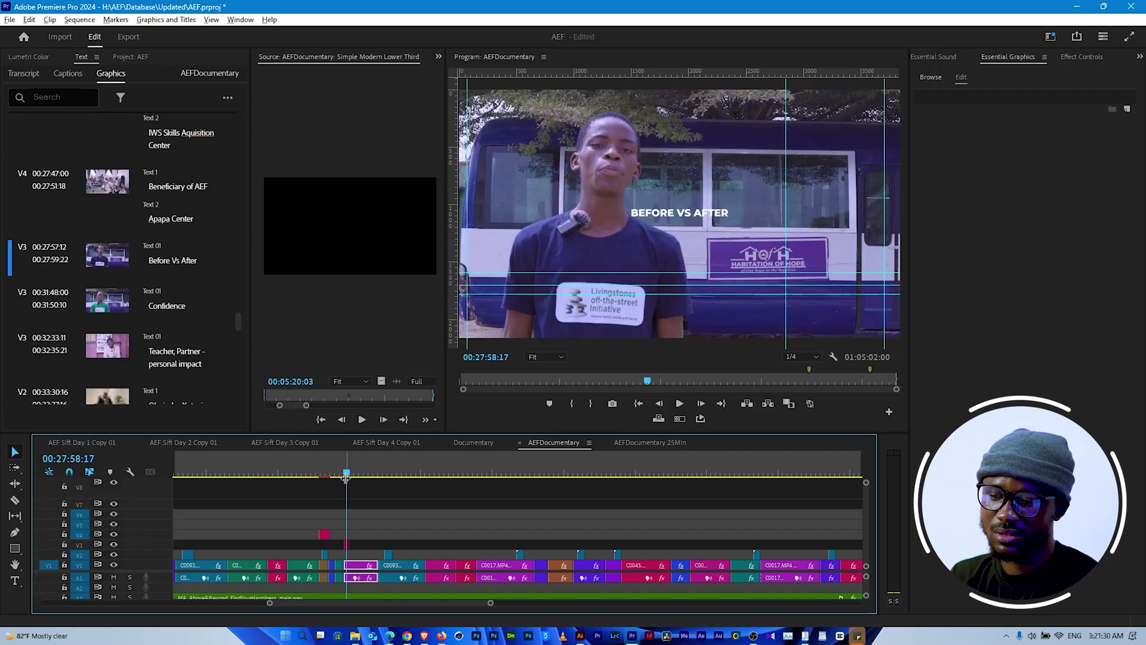
scroll(489, 536, "down", 4)
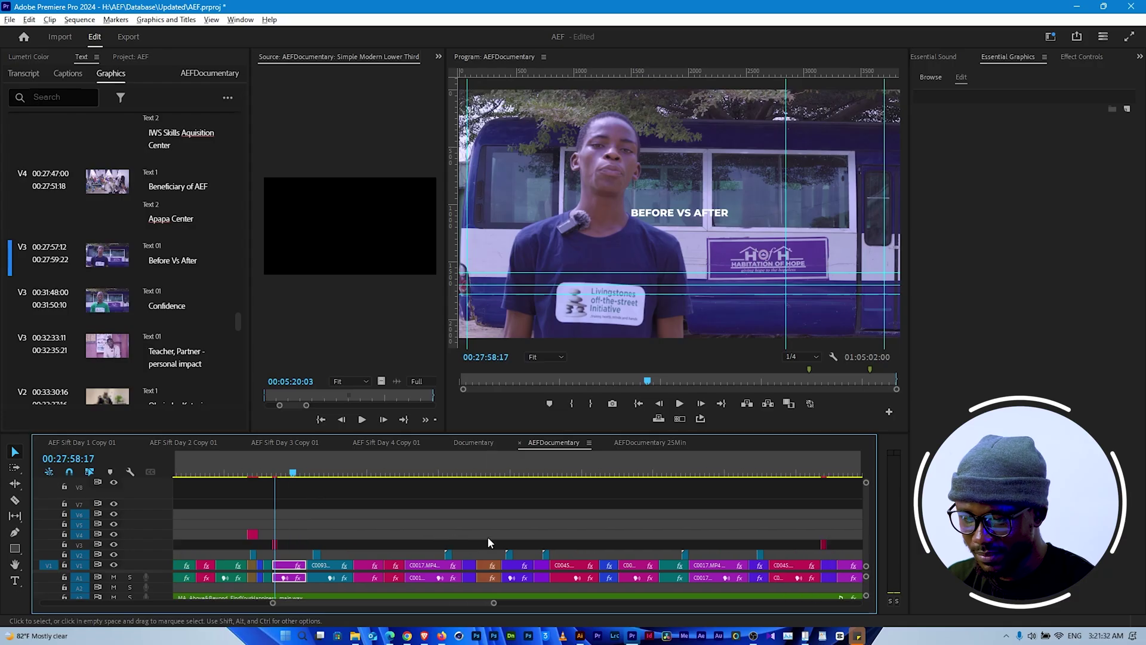
left_click(518, 475)
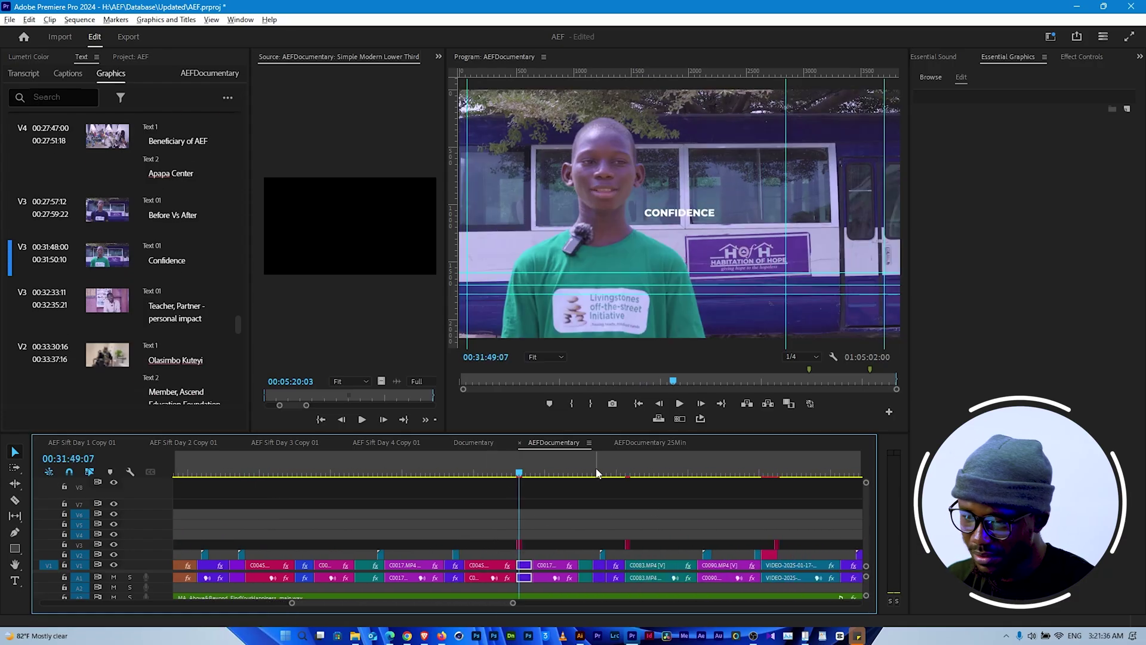
left_click(533, 475)
left_click_drag(587, 477, 617, 476)
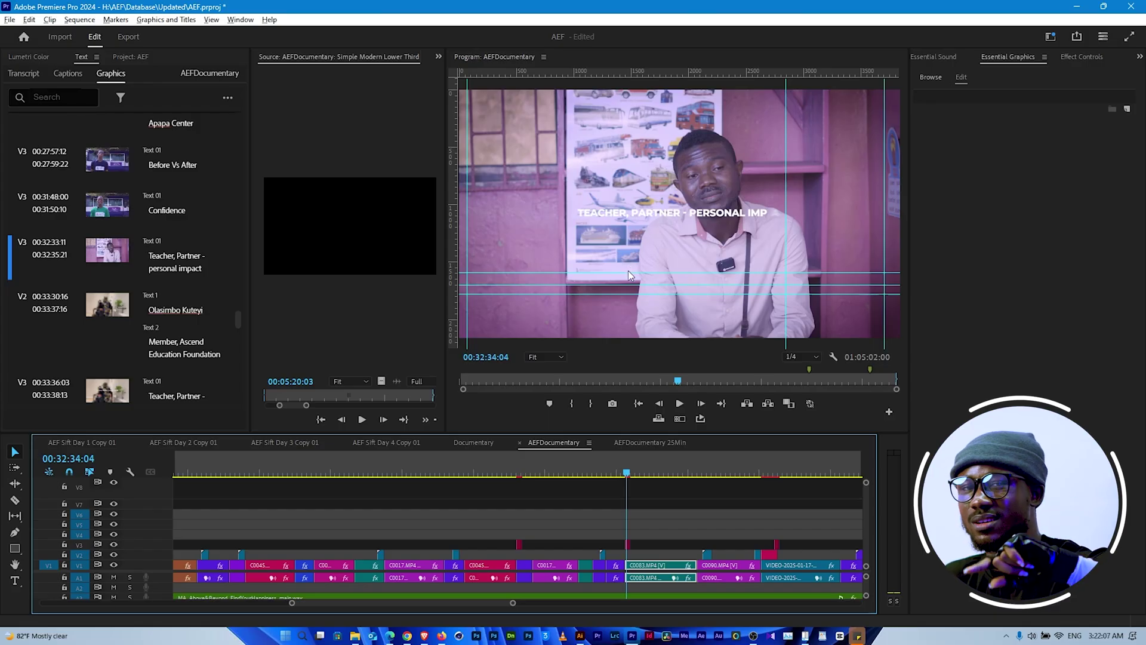
Preview the second TEACHER, PARTNER - PERSONAL IMPACT title over the seated speaker and the INSPIRATION title that follows.
left_click(773, 473)
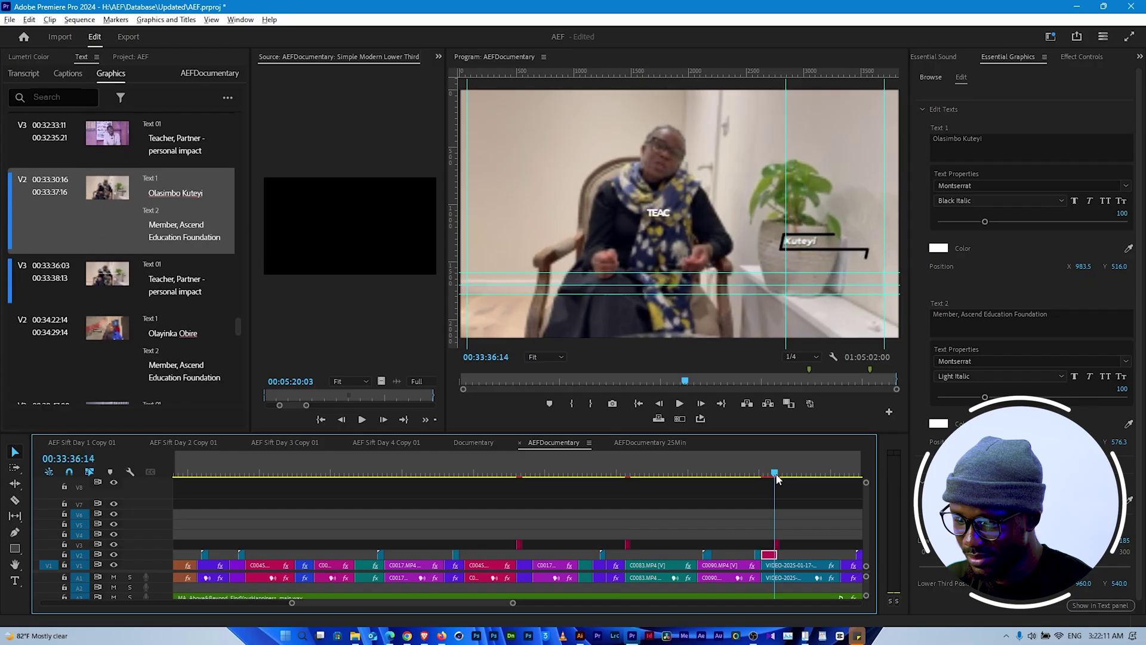
scroll(724, 479, "down", 5)
scroll(622, 503, "down", 6)
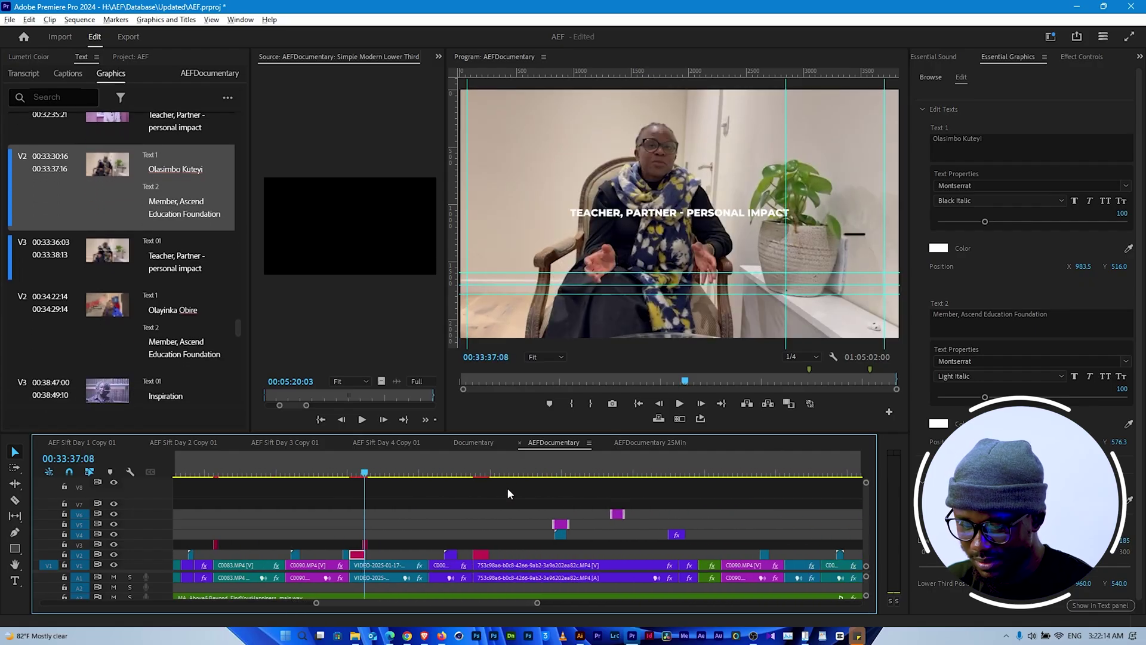
scroll(650, 501, "down", 2)
left_click(514, 476)
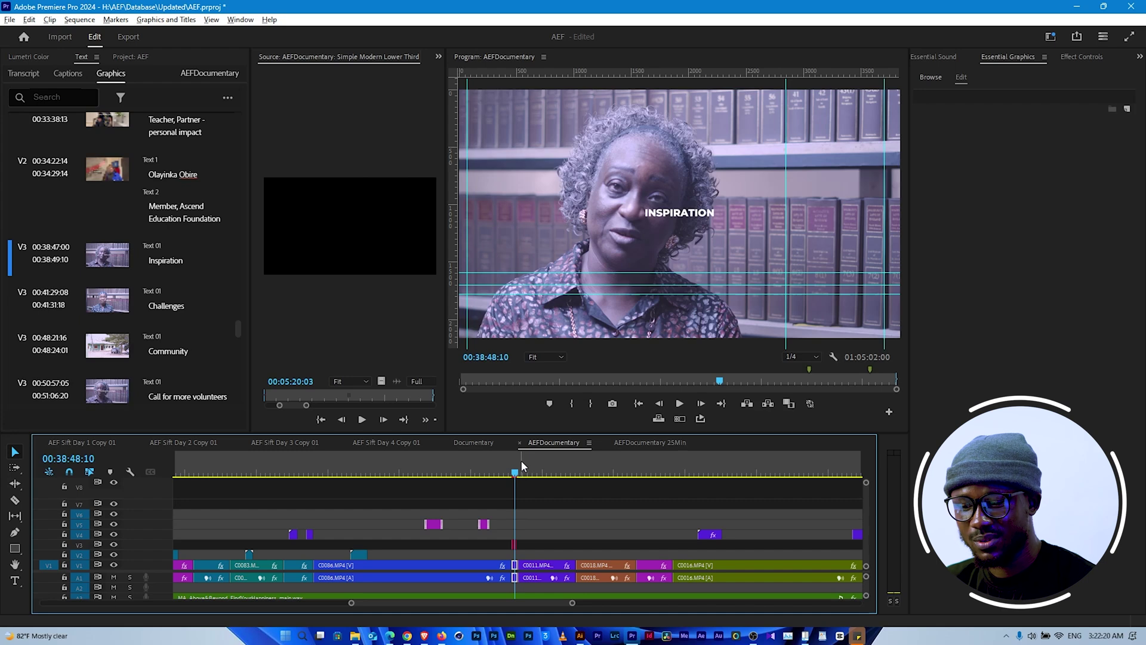
Step through the edit points after the INSPIRATION title to reach and preview the CHALLENGES title.
left_click(532, 460)
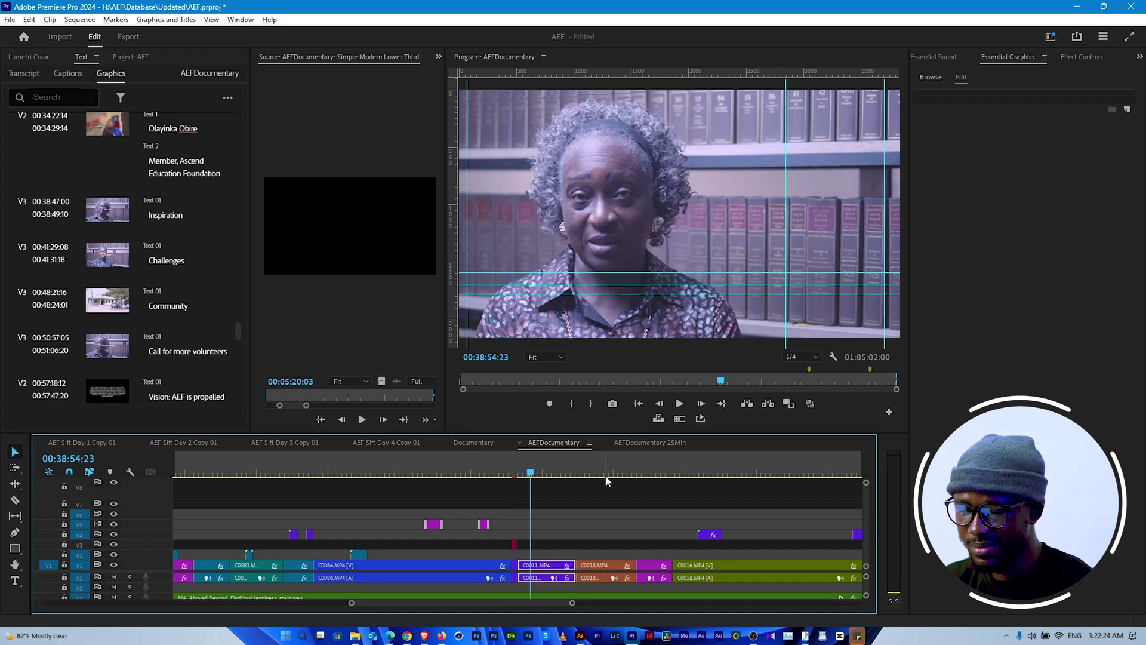
key("Down")
key("Down")
key("Down")
key("Down")
key("Down")
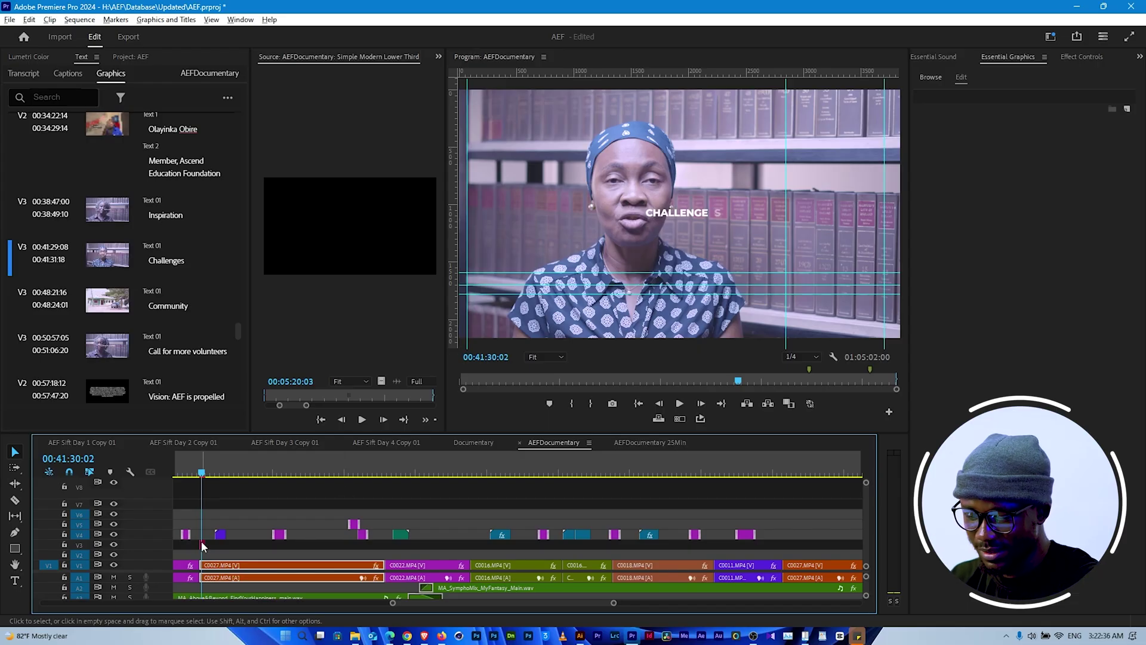
Locate the COMMUNITY title after the CHALLENGES section and preview it over the building shot.
key("minus")
key("minus")
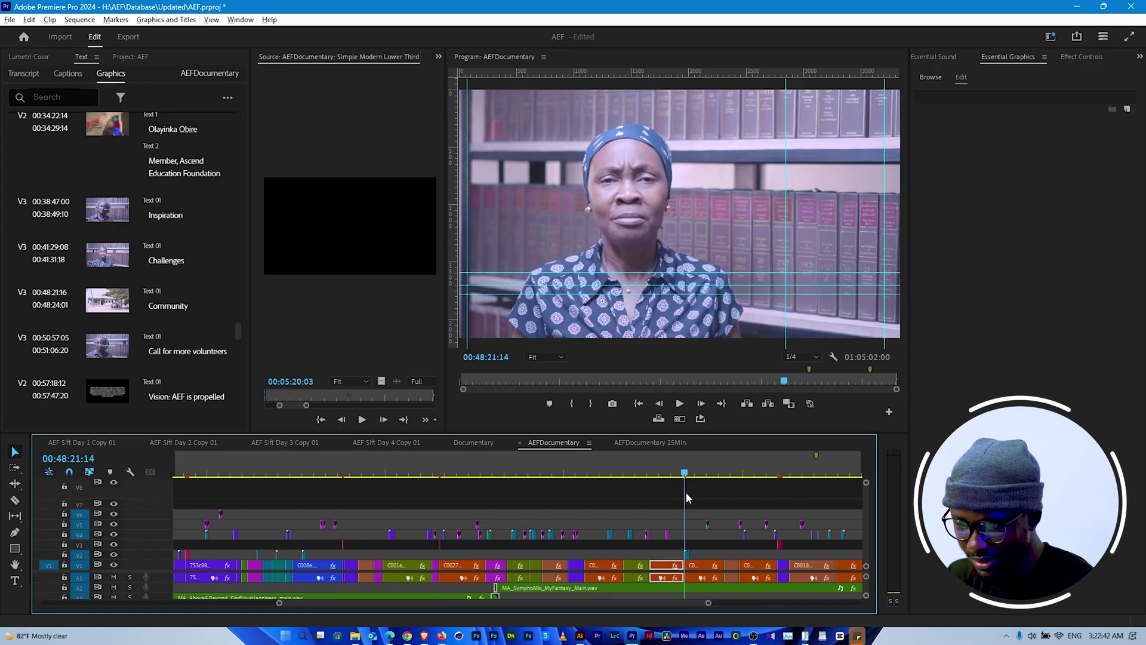
key("equal")
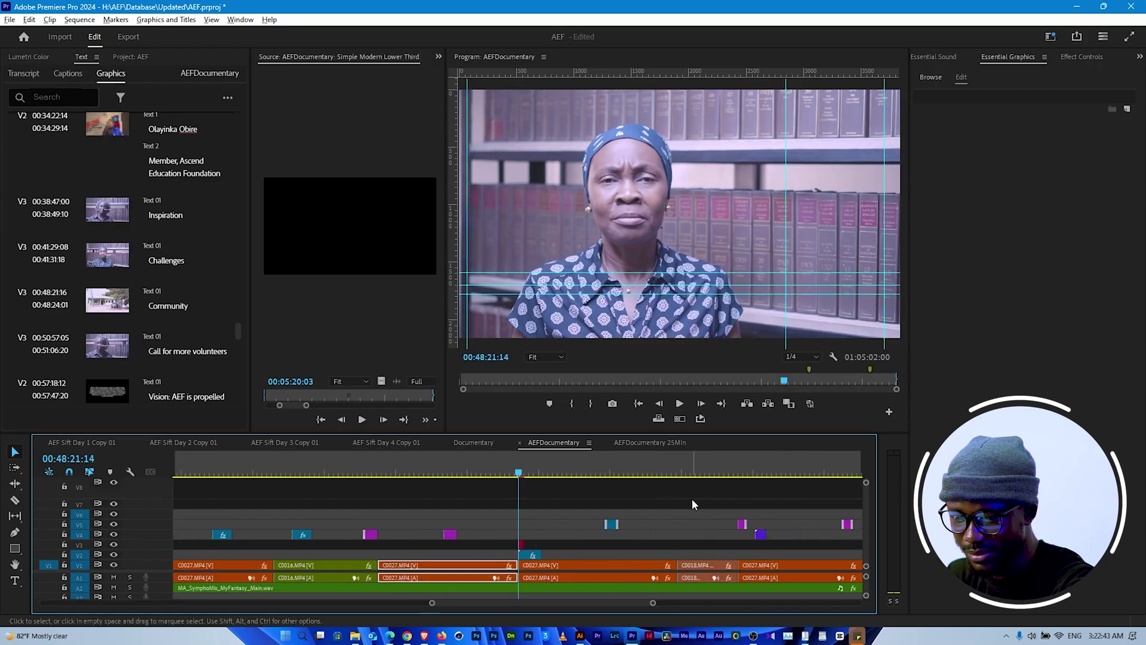
left_click(521, 474)
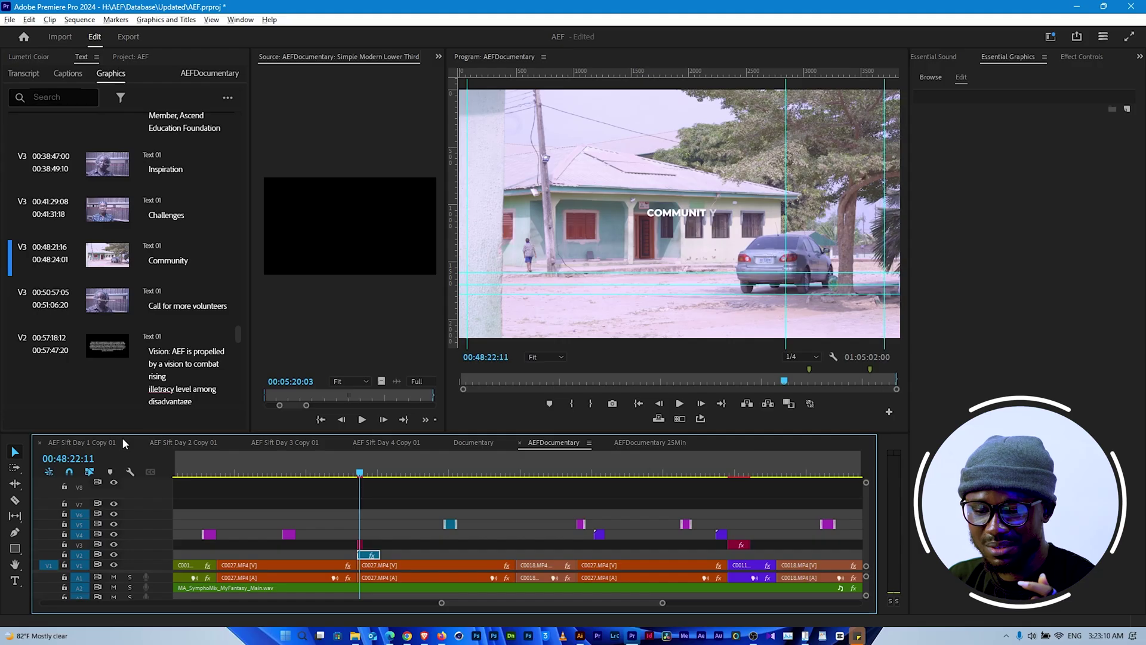
Look over the colour-labelled clips in the AEF Sift Day 2, Day 3 and Day 4 Copy 01 sequences.
left_click(194, 445)
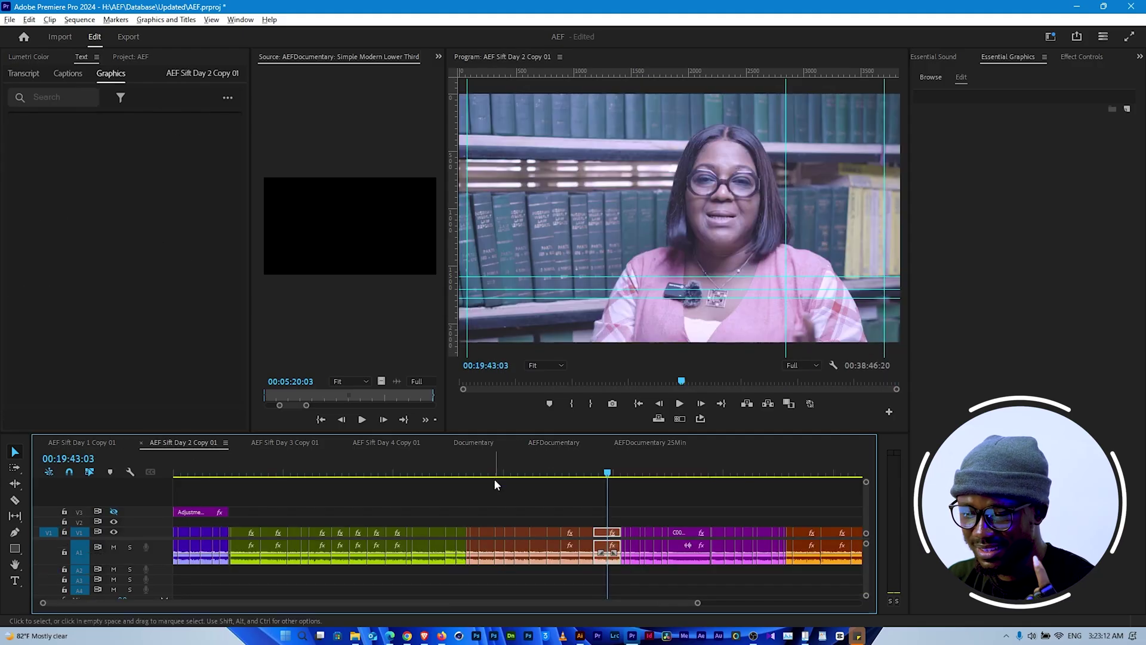
left_click(292, 443)
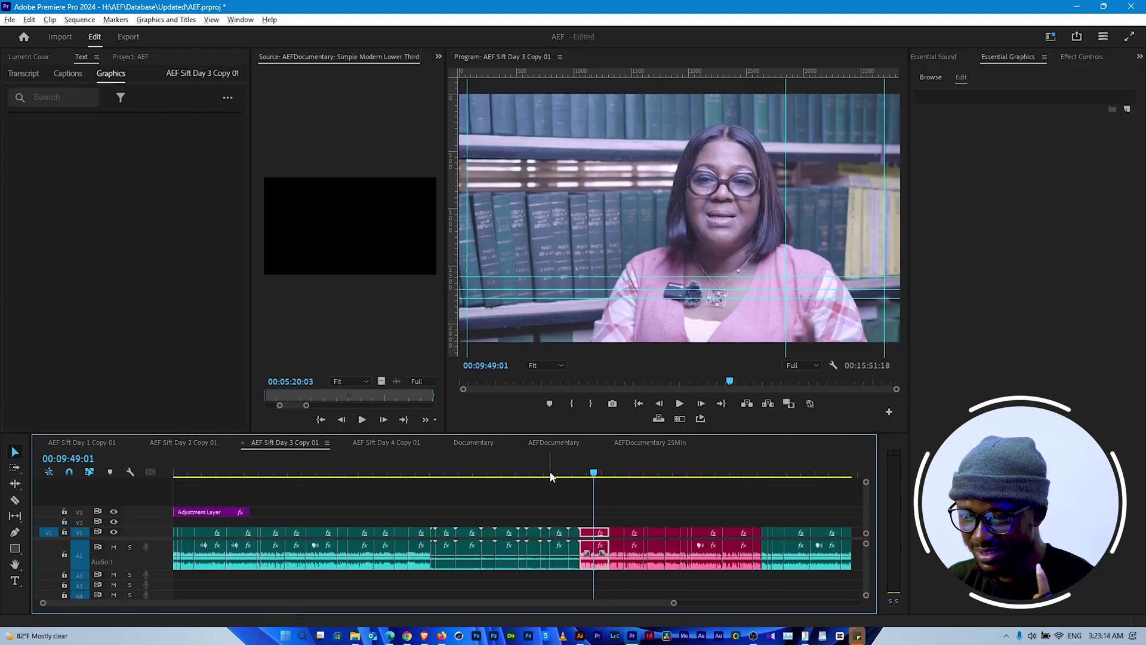
left_click(386, 448)
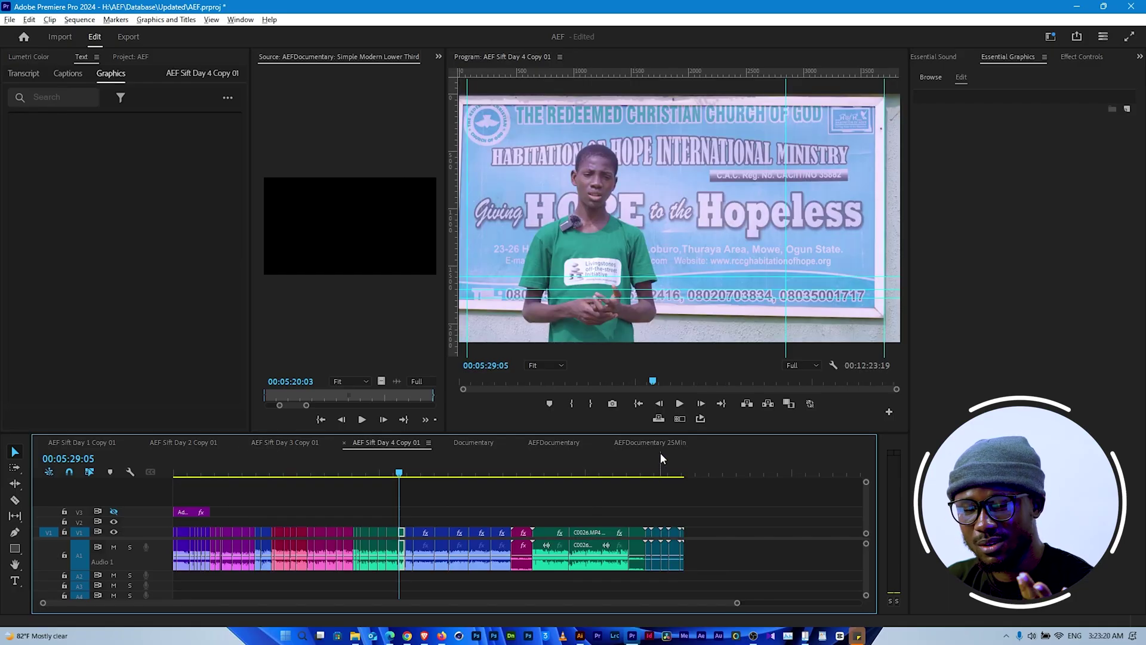
Return to the AEFDocumentary sequence and preview its CALL FOR MORE VOLUNTEERS and CALL FOR MORE STUDENTS titles.
left_click(554, 442)
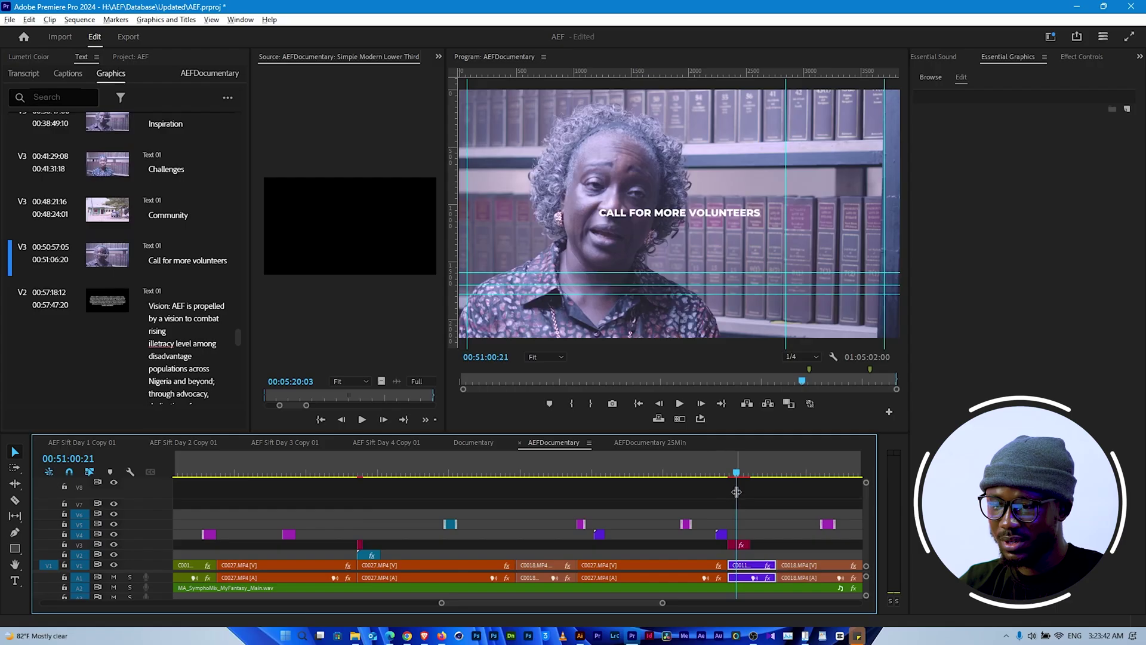
scroll(747, 482, "right", 10)
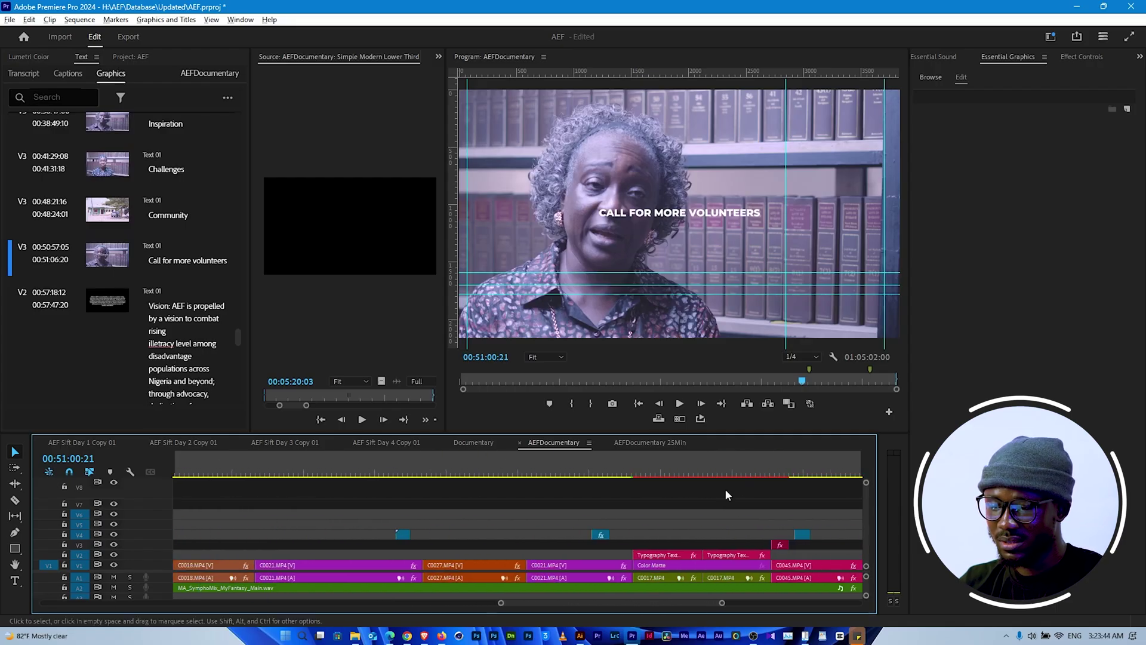
left_click(685, 473)
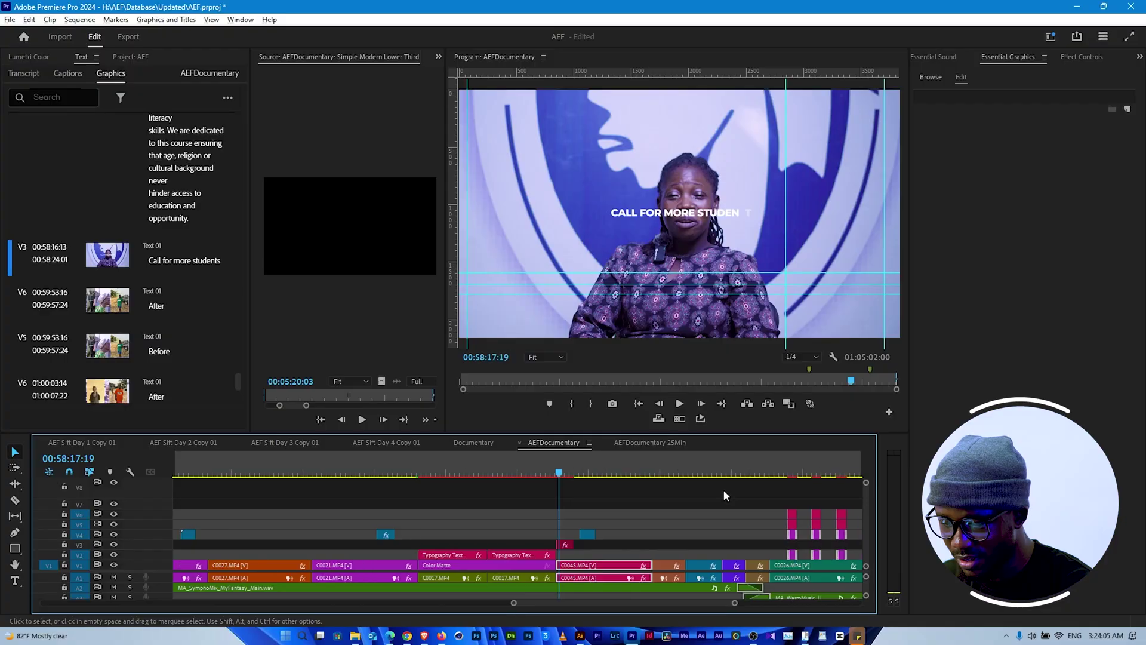
Examine the end of AEFDocumentary, including the closing AEF logo and the final interview clip before it.
scroll(723, 489, "down", 10)
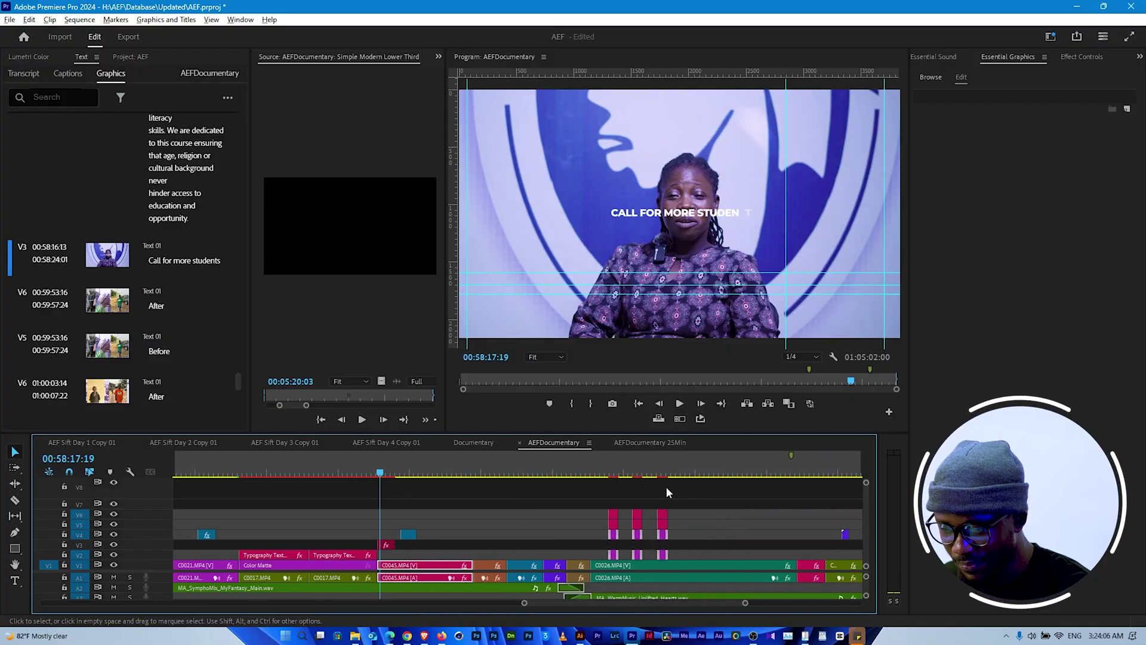
scroll(705, 475, "down", 5)
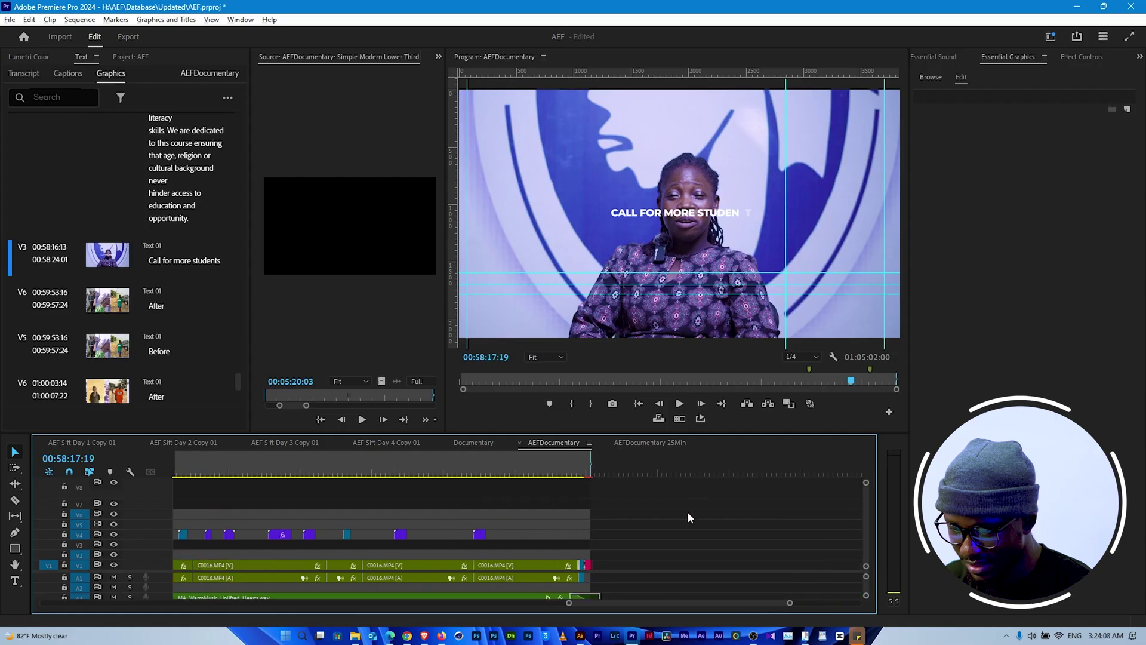
key("Up")
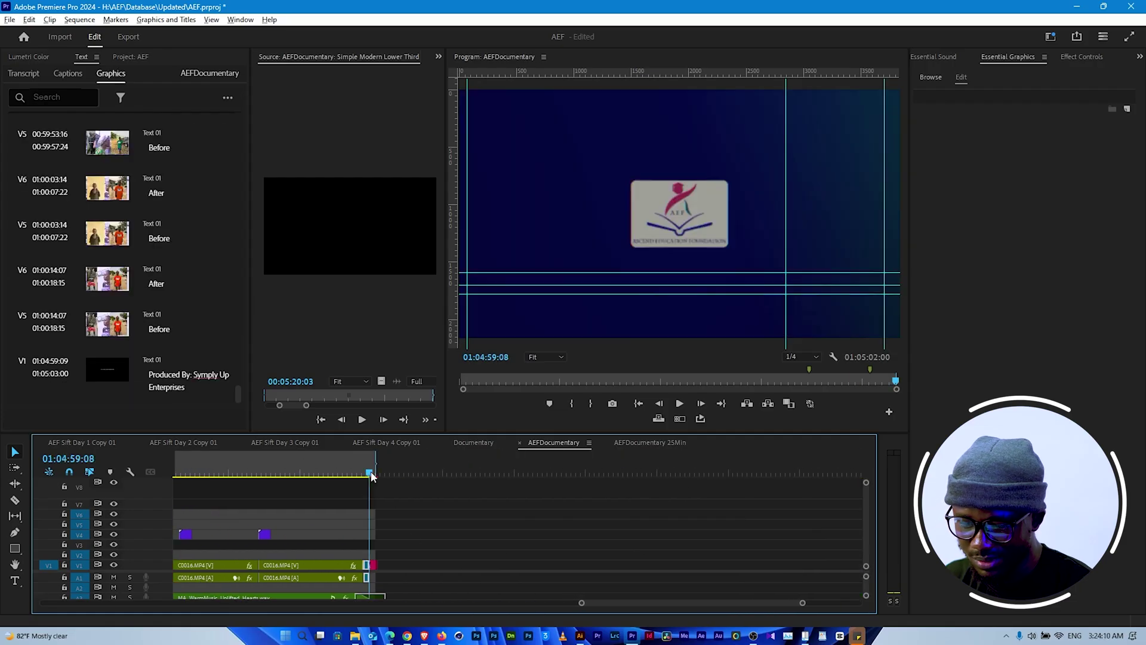
key("Left")
key("Left")
key("Left")
key("Left")
key("Left")
key("Left")
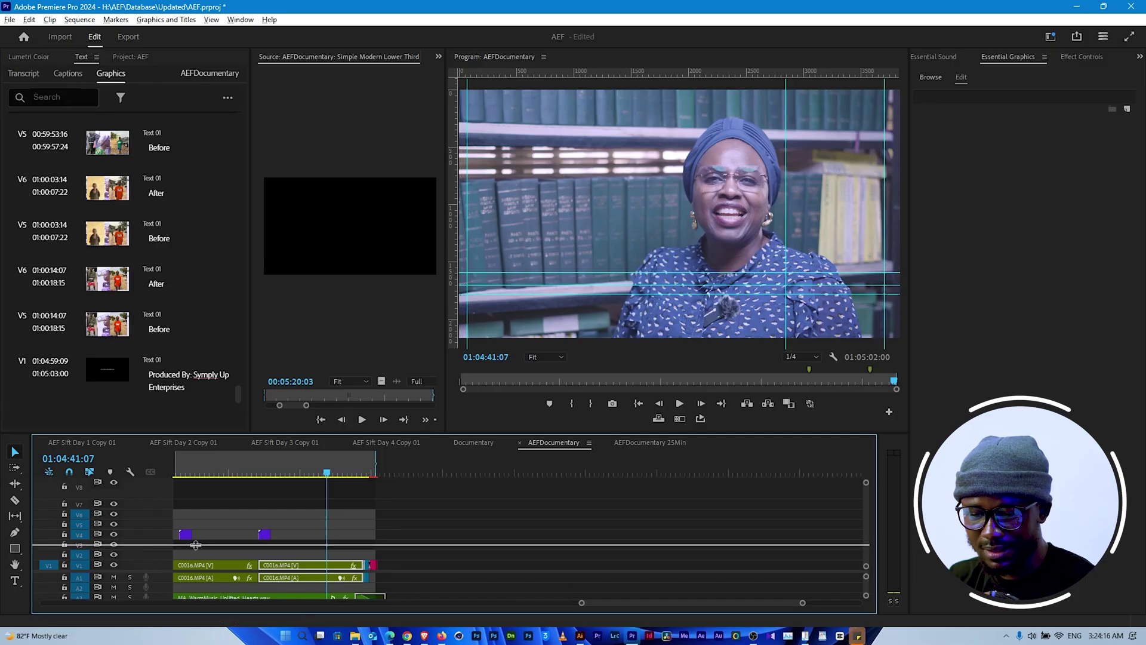
left_click_drag(196, 544, 197, 545)
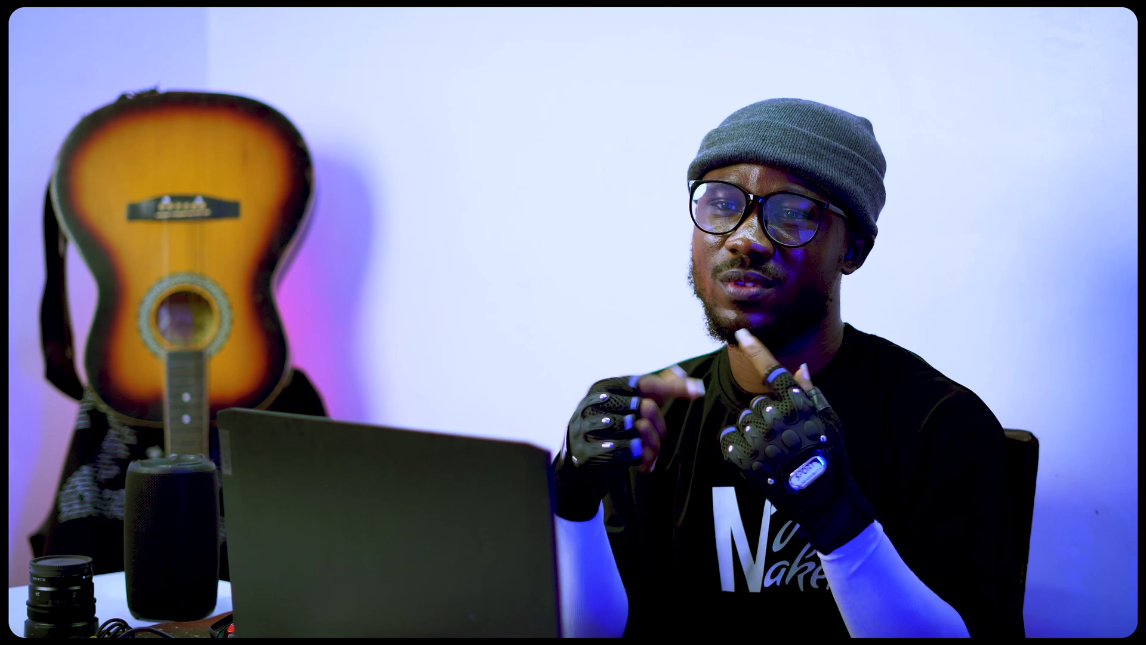
Switch to the Motion Array page in Brave and look over the Premiere Pro video templates found for "documentary".
key("alt+Tab")
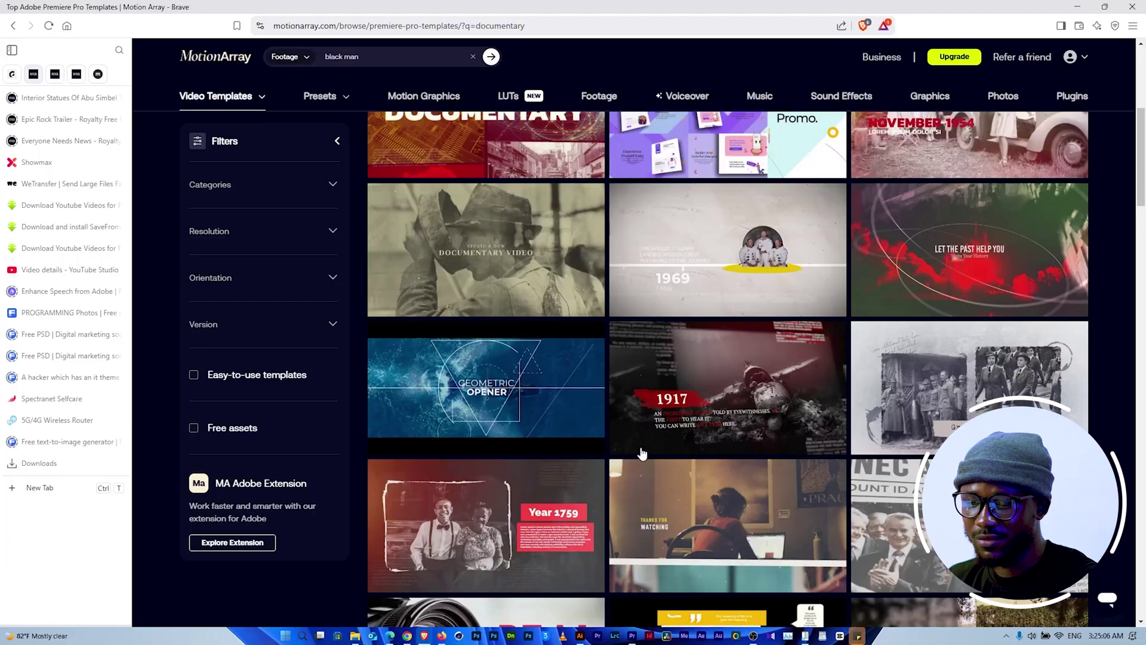
mouse_move(491, 285)
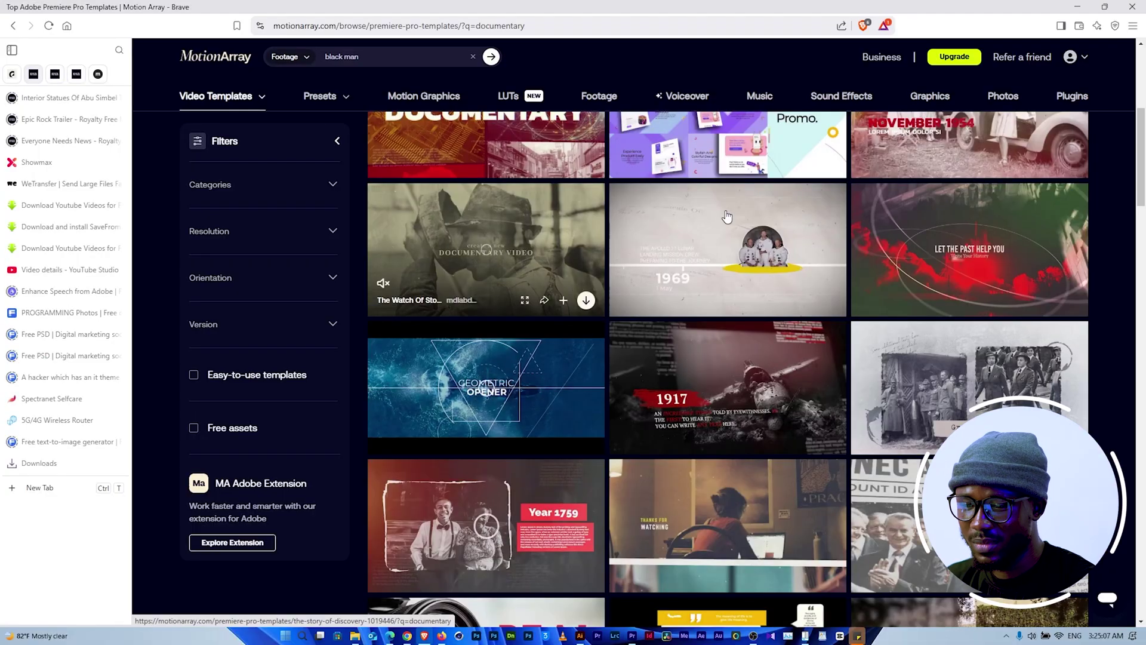
mouse_move(655, 223)
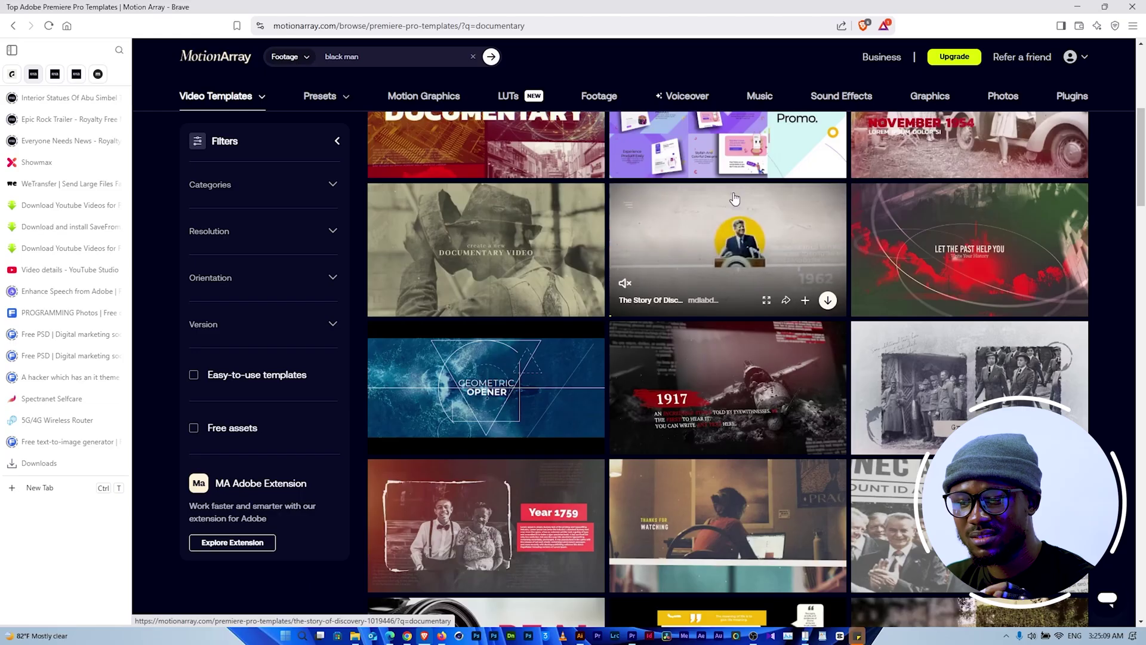
scroll(1111, 277, "up", 4)
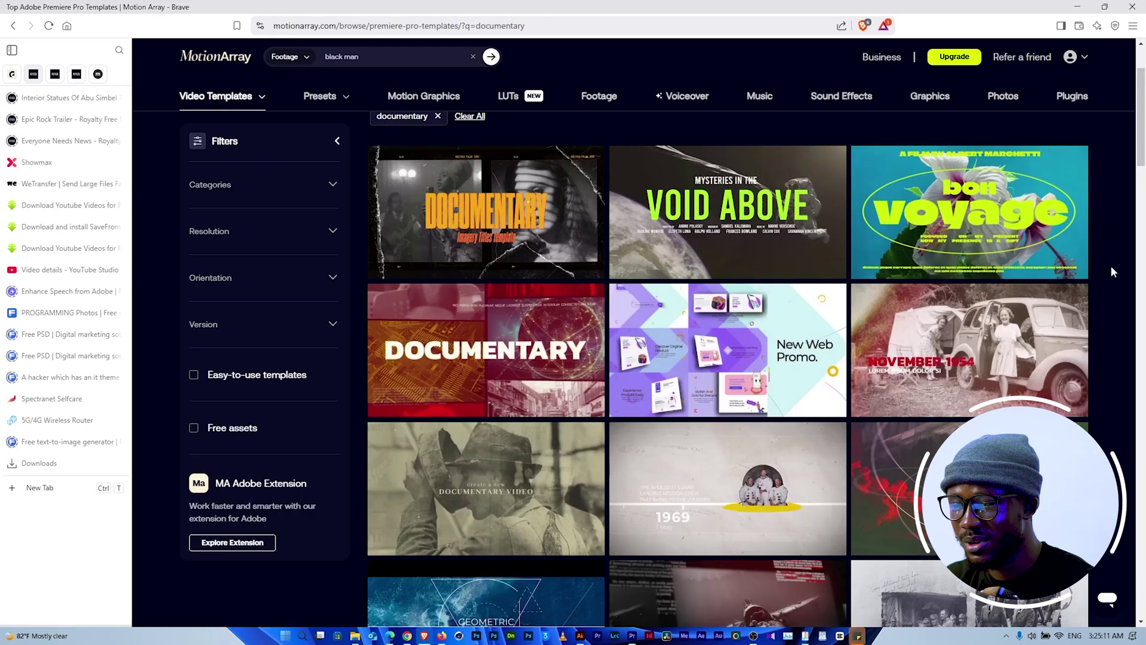
scroll(1112, 271, "up", 2)
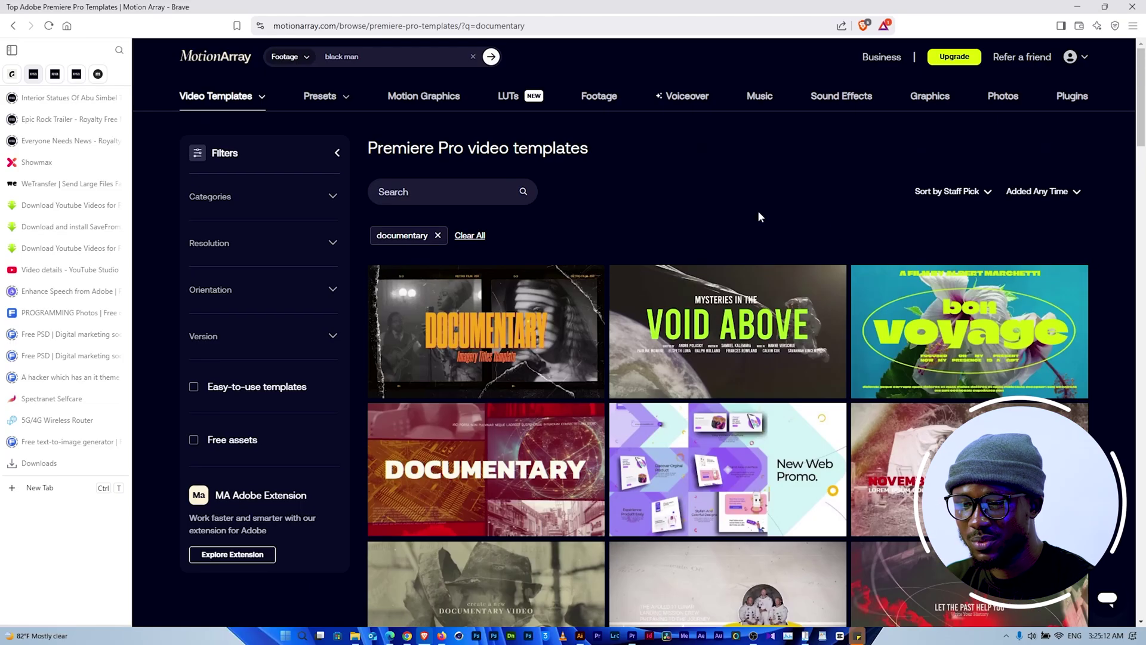
Open Motion Array's Music category and browse its royalty-free tracks.
left_click(759, 106)
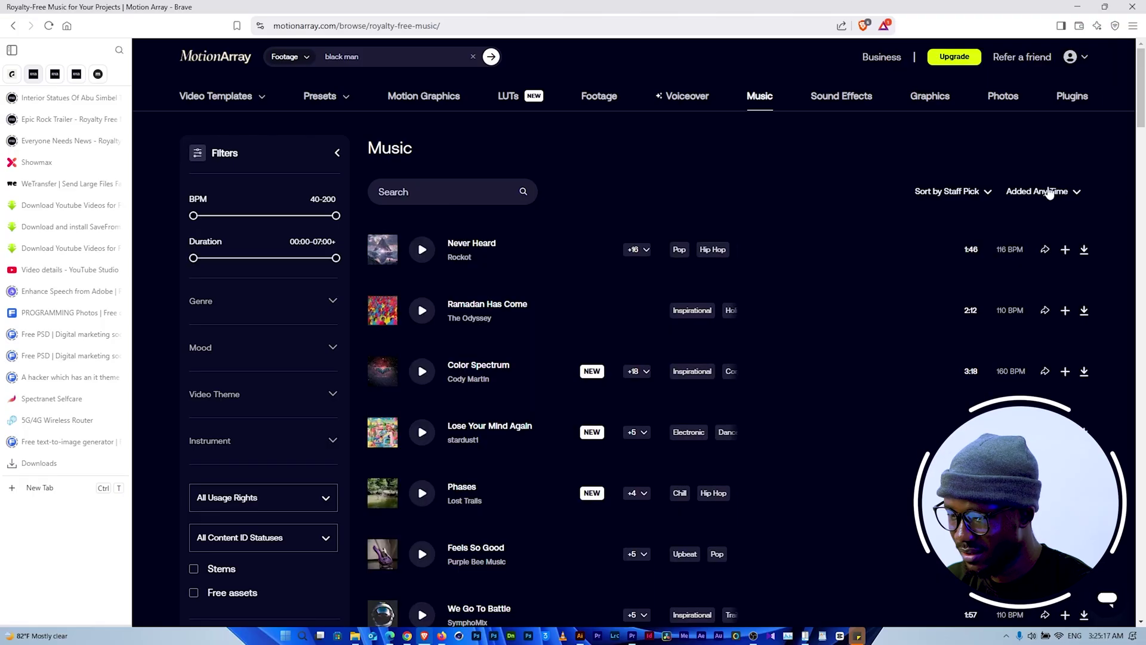
scroll(1118, 305, "down", 5)
scroll(1119, 308, "up", 5)
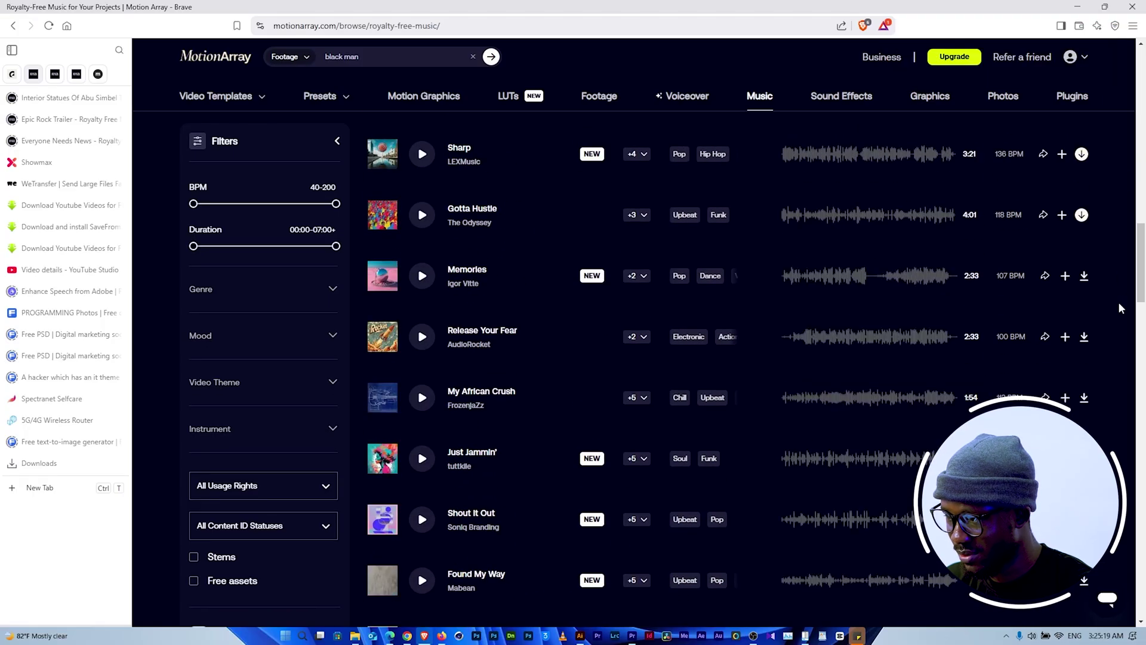
scroll(1114, 299, "up", 2)
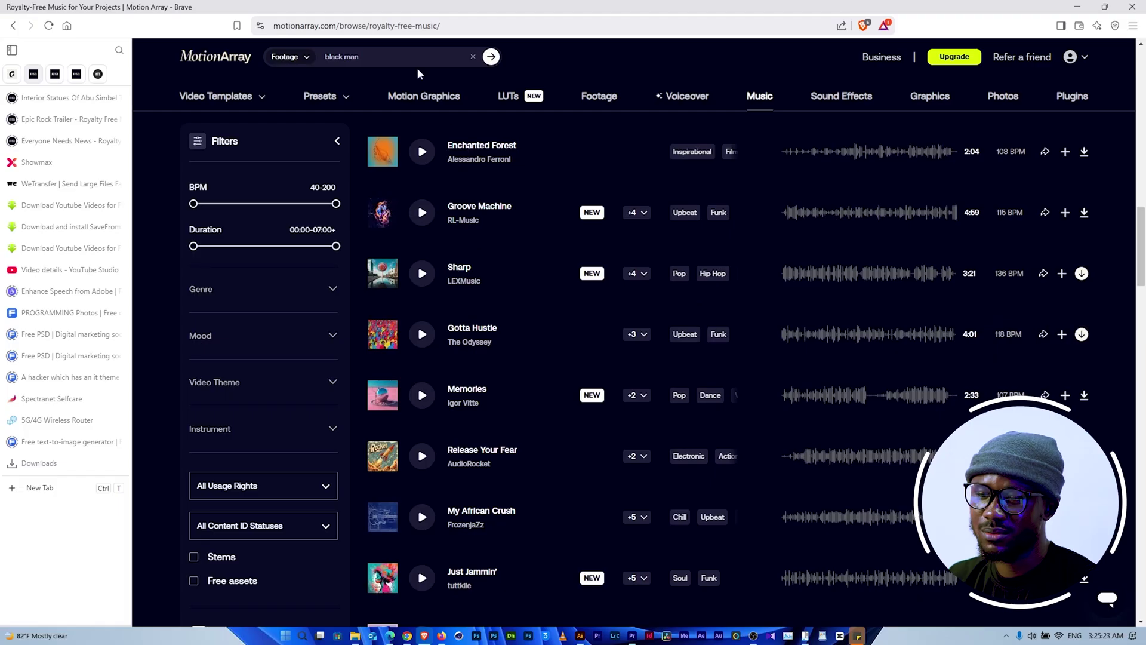
scroll(469, 173, "up", 2)
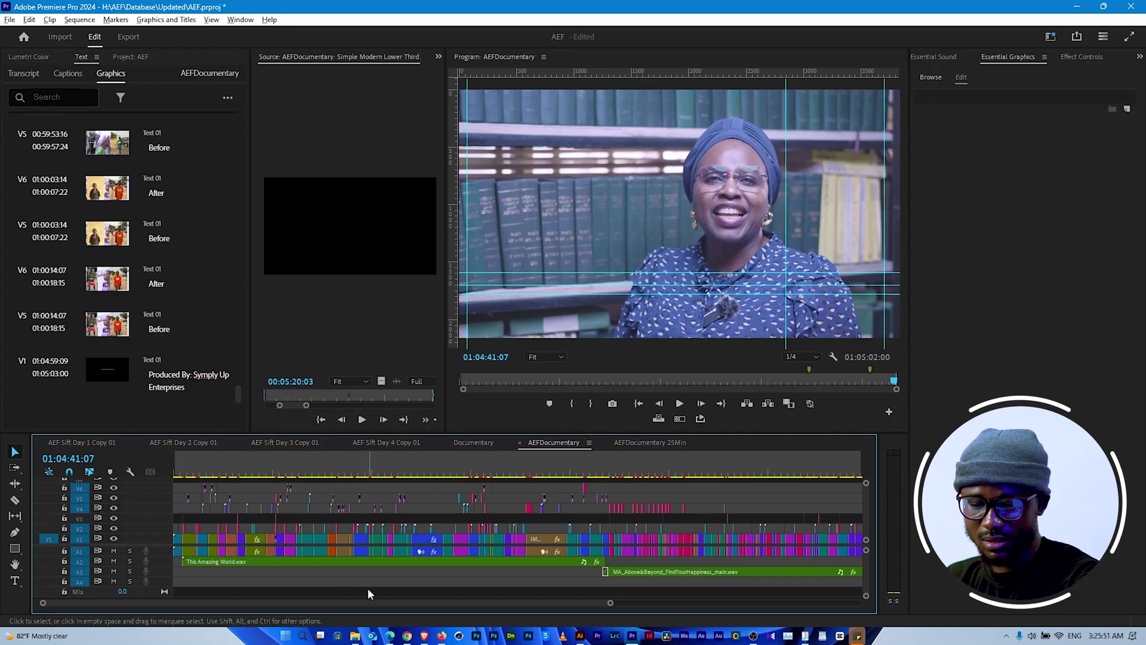
In Premiere Pro, preview the ACTIONS & EFFECTS title near the start of AEFDocumentary, where This Amazing World.wav begins.
left_click(194, 473)
left_click_drag(195, 476, 185, 488)
scroll(185, 501, "up", 4)
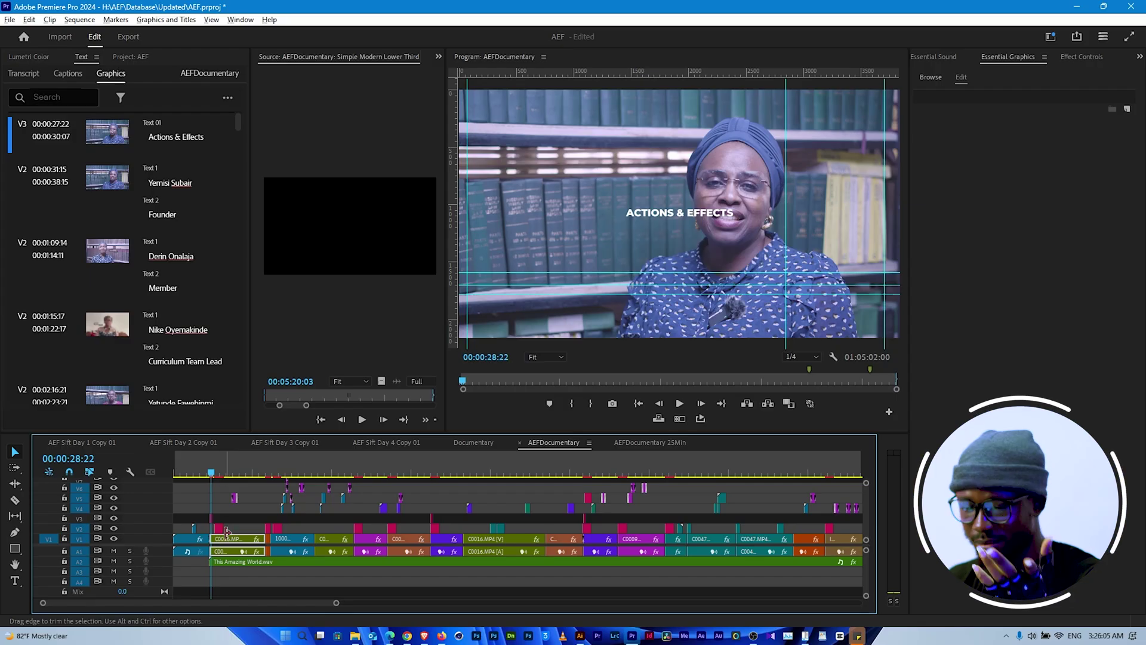
Examine the music change from This Amazing World.wav to MA_Above&Beyond_FindYourHappiness_main.wav and preview the EXPERIENCE title beside it.
left_click_drag(336, 602, 553, 604)
left_click_drag(657, 475, 576, 510)
key("=")
left_click(722, 474)
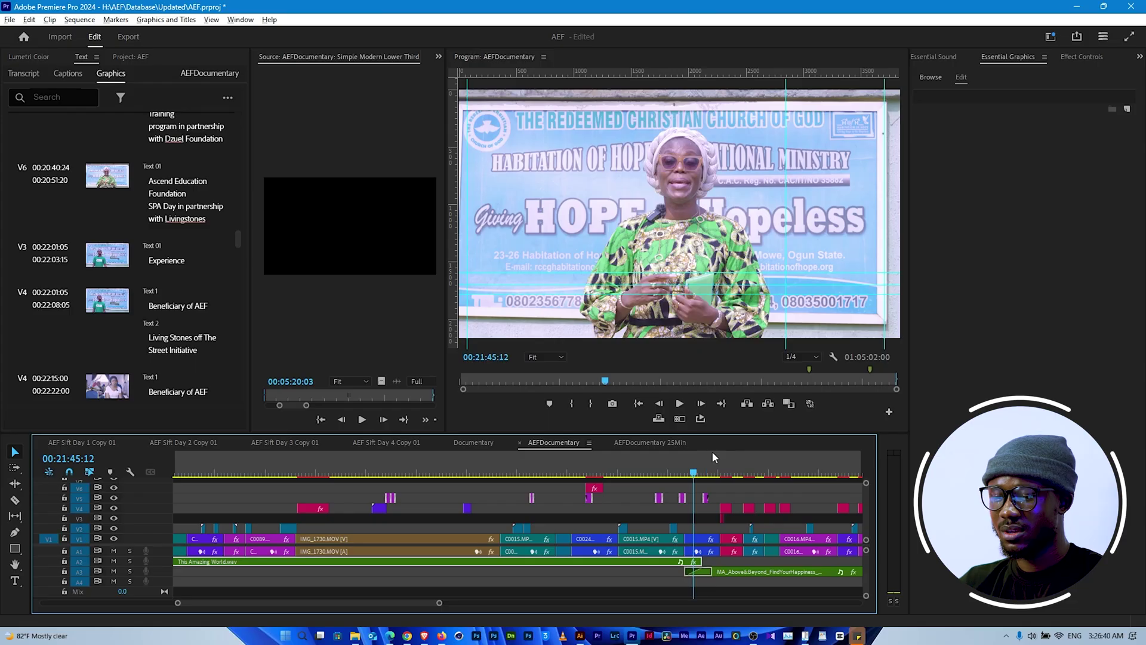
left_click(721, 463)
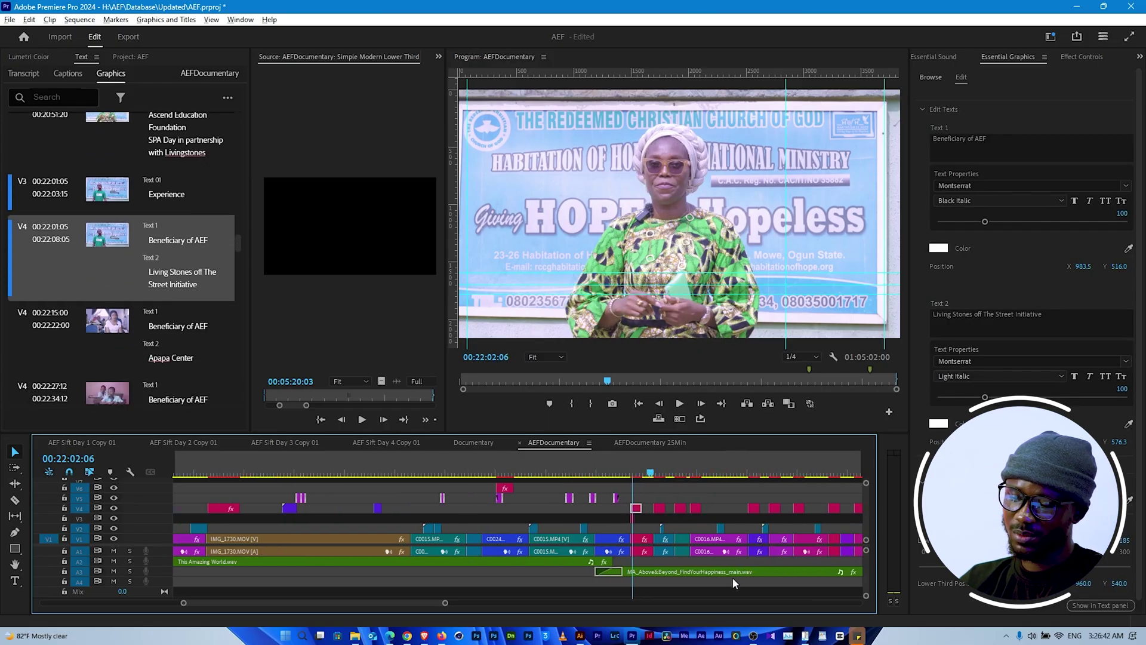
Play the CHALLENGES title and check the following music change to MA_SymphoMix_MyFantasy_Main.wav.
scroll(738, 571, "down", 5)
scroll(738, 570, "down", 8)
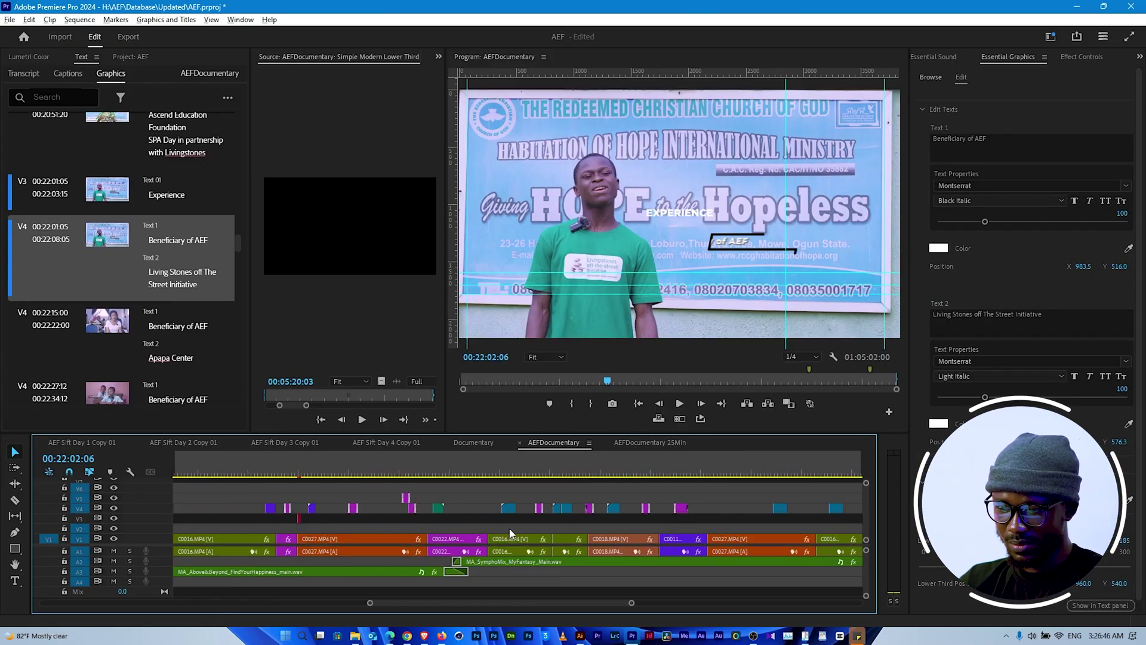
scroll(529, 510, "up", 3)
left_click(388, 473)
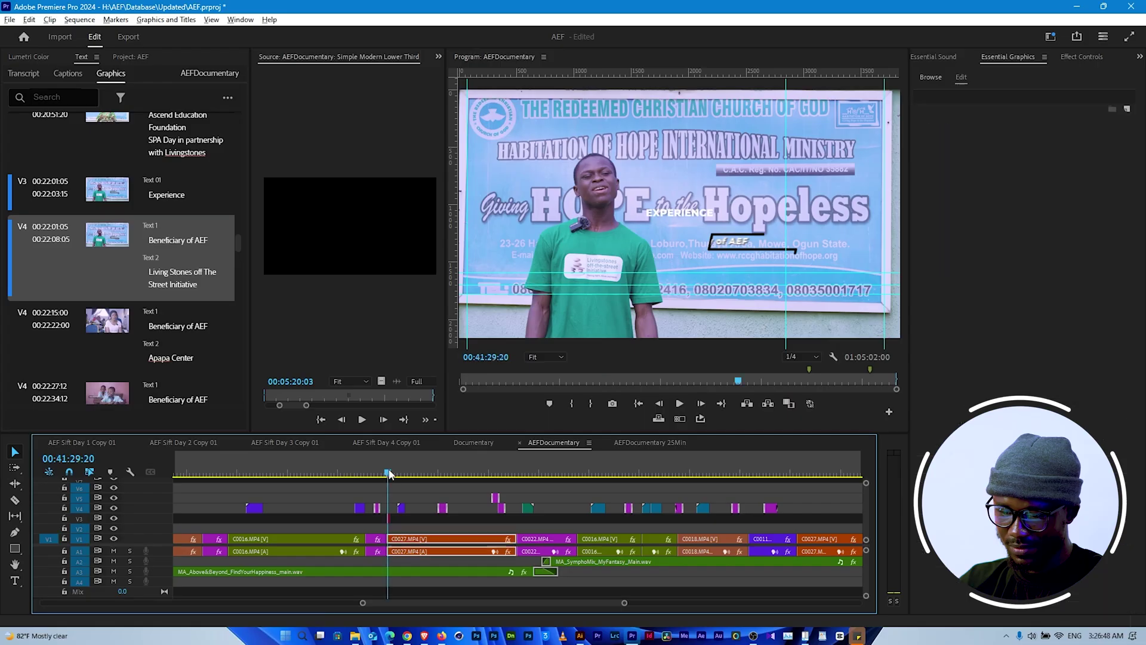
key("space")
key("space")
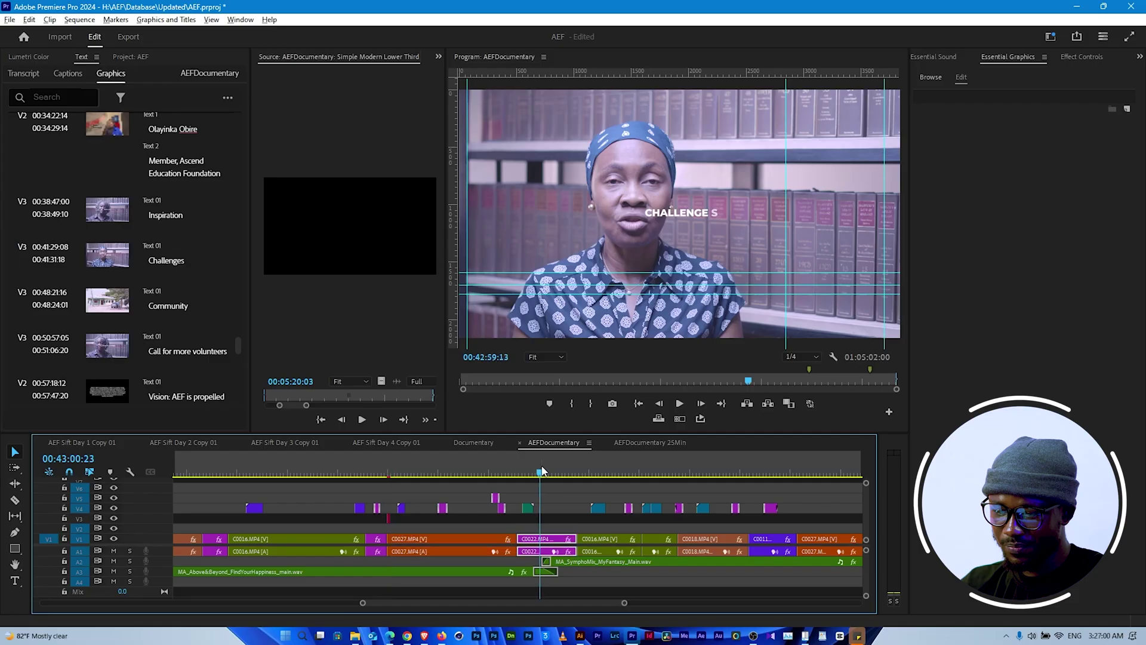
left_click(548, 475)
Preview the CALL FOR MORE STUDENTS title and the change to MA_WarmMusic_Uplifted_Hearts.wav, and review the clips up to the sequence's end.
scroll(607, 511, "right", 6)
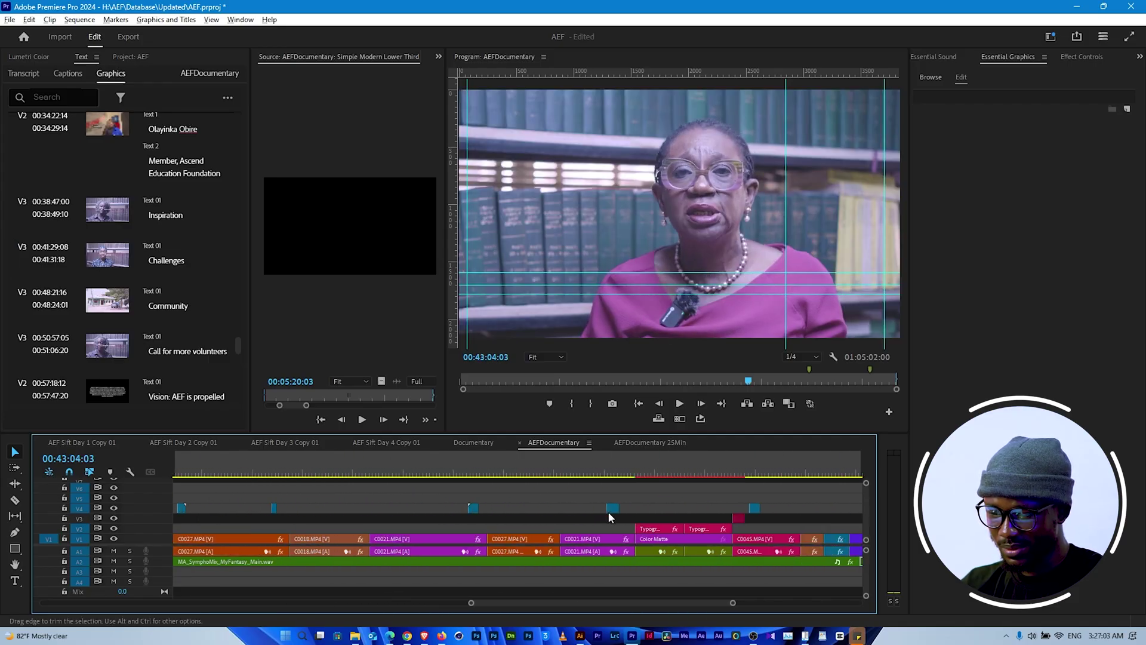
left_click(418, 473)
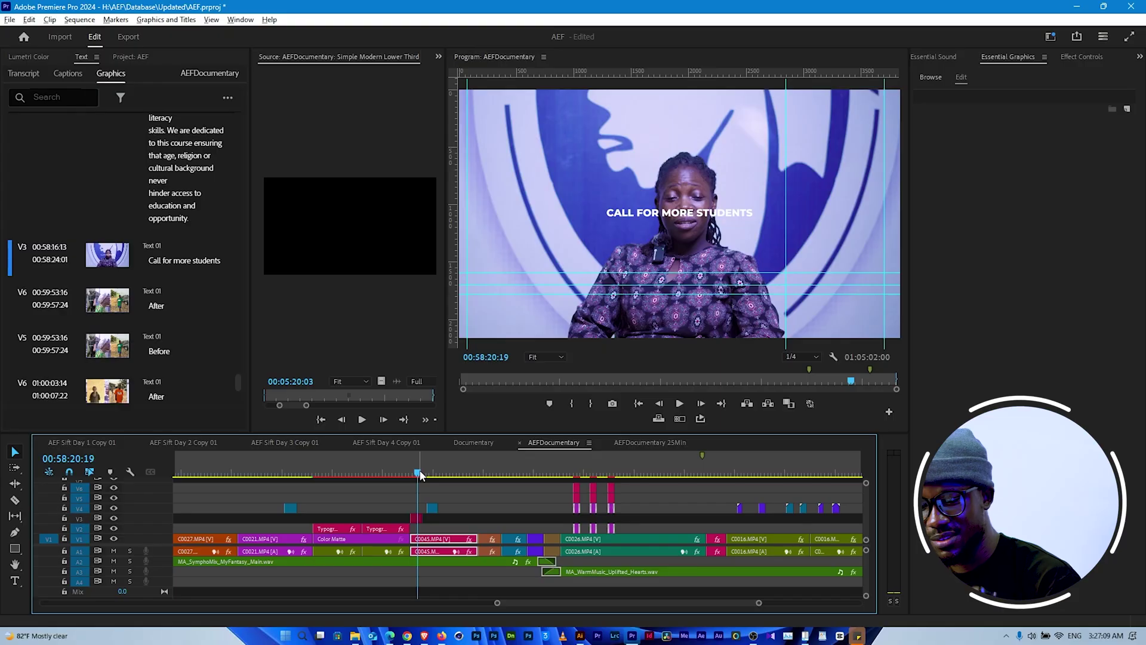
left_click(553, 473)
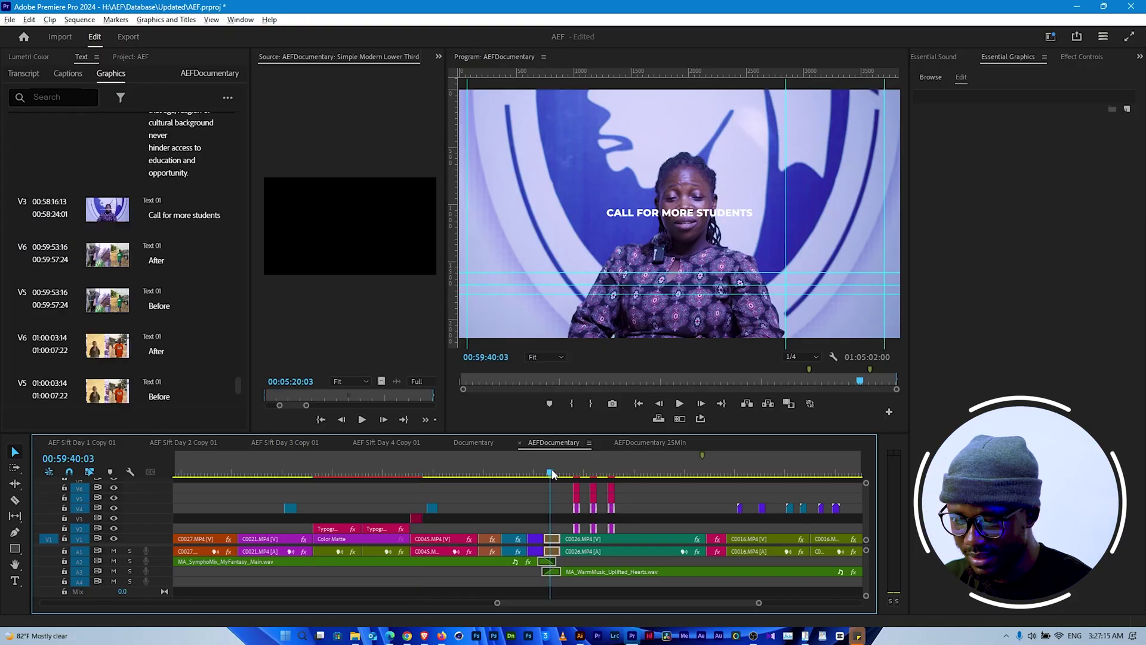
left_click(550, 473)
scroll(549, 479, "right", 8)
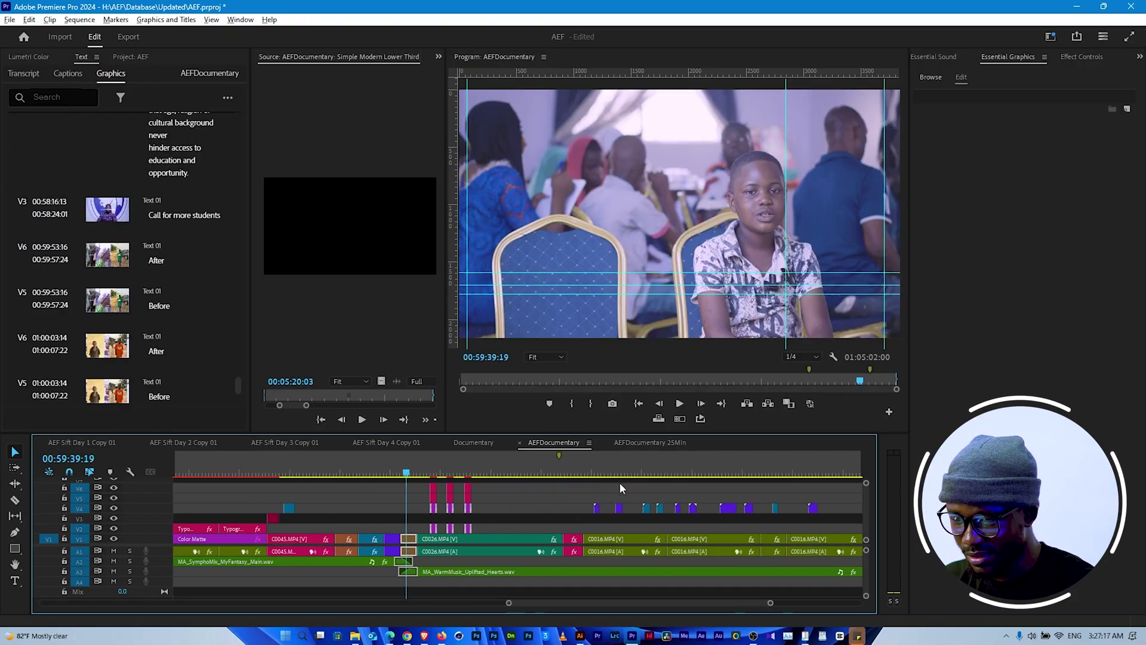
scroll(621, 482, "right", 2)
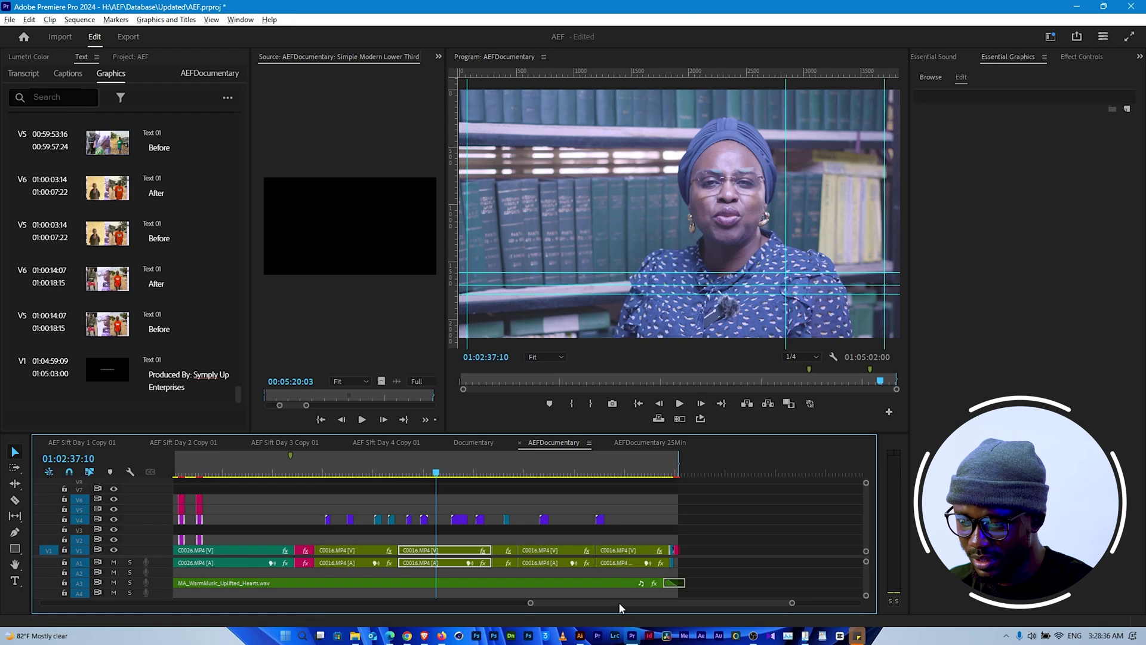
Return to the opening section and play from the handwriting B-roll near 00:01:30 into the interview clip 1000019680.MP4.
scroll(619, 603, "left", 10)
scroll(517, 549, "left", 10)
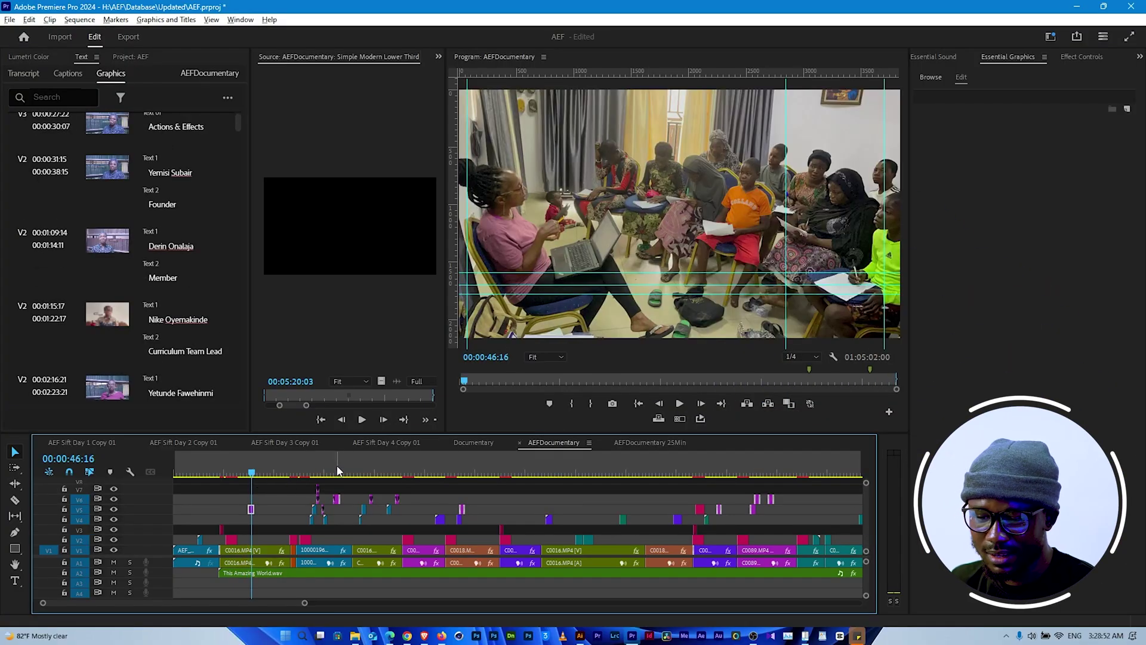
left_click(328, 472)
key("equal")
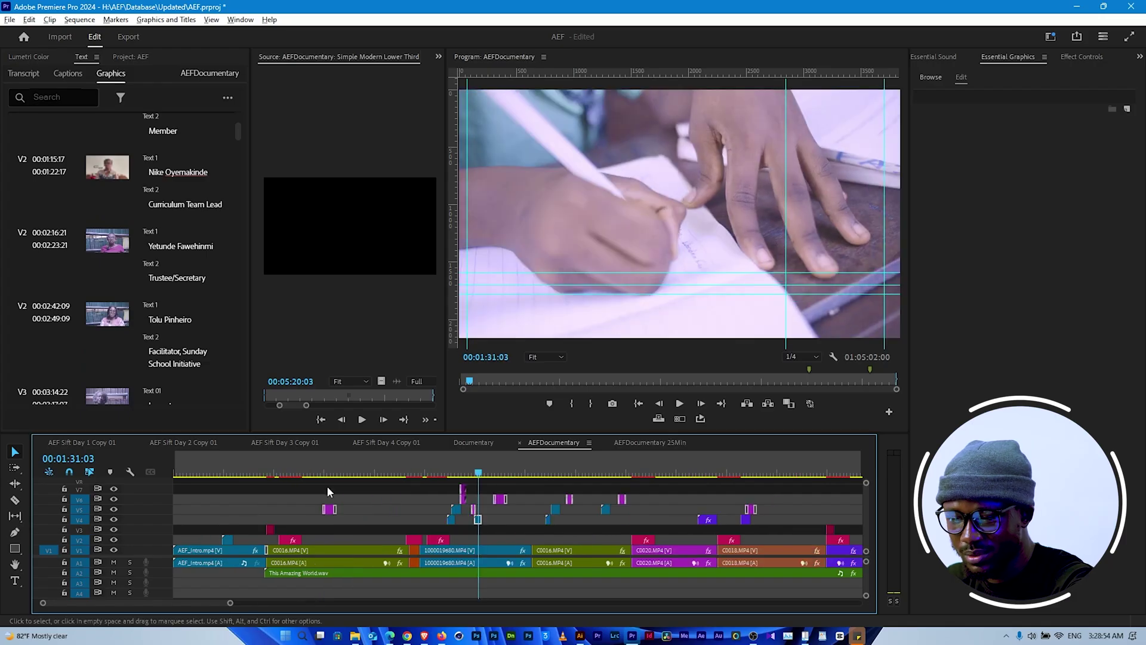
key("Up")
key("equal")
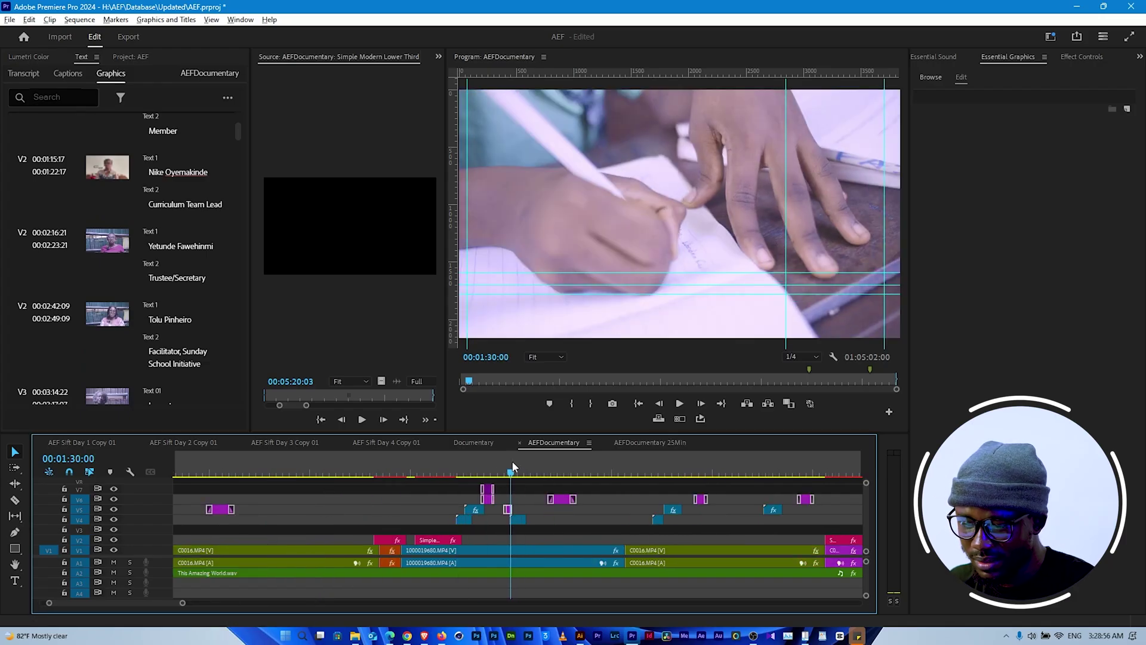
left_click_drag(512, 464, 515, 473)
key("XF86AudioRaiseVolume")
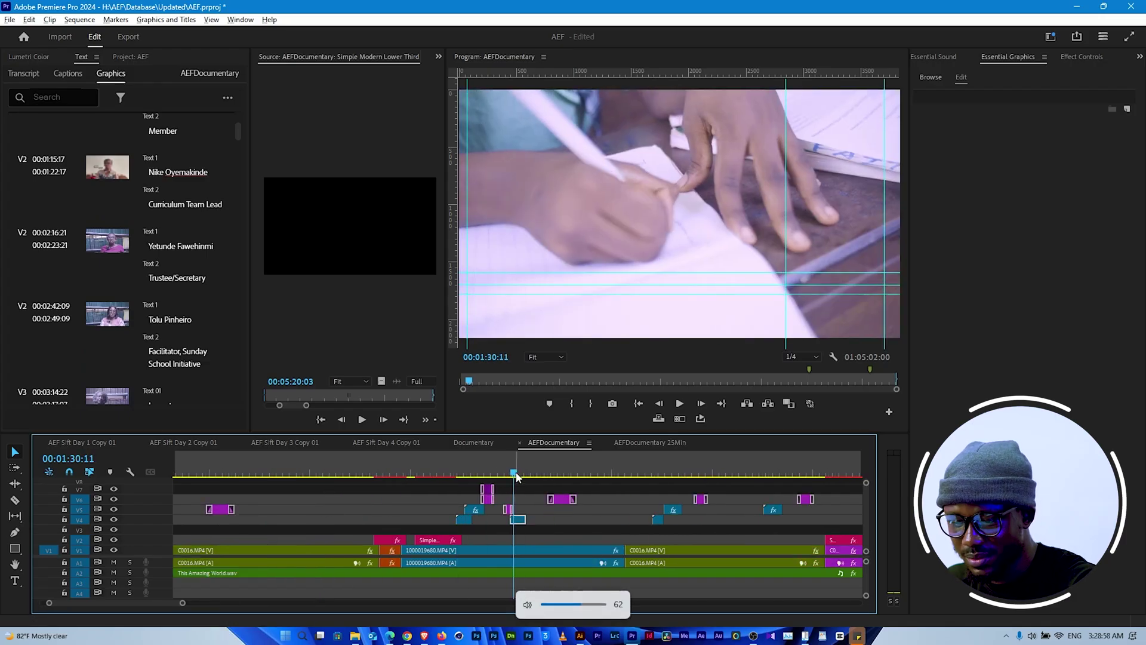
key("space")
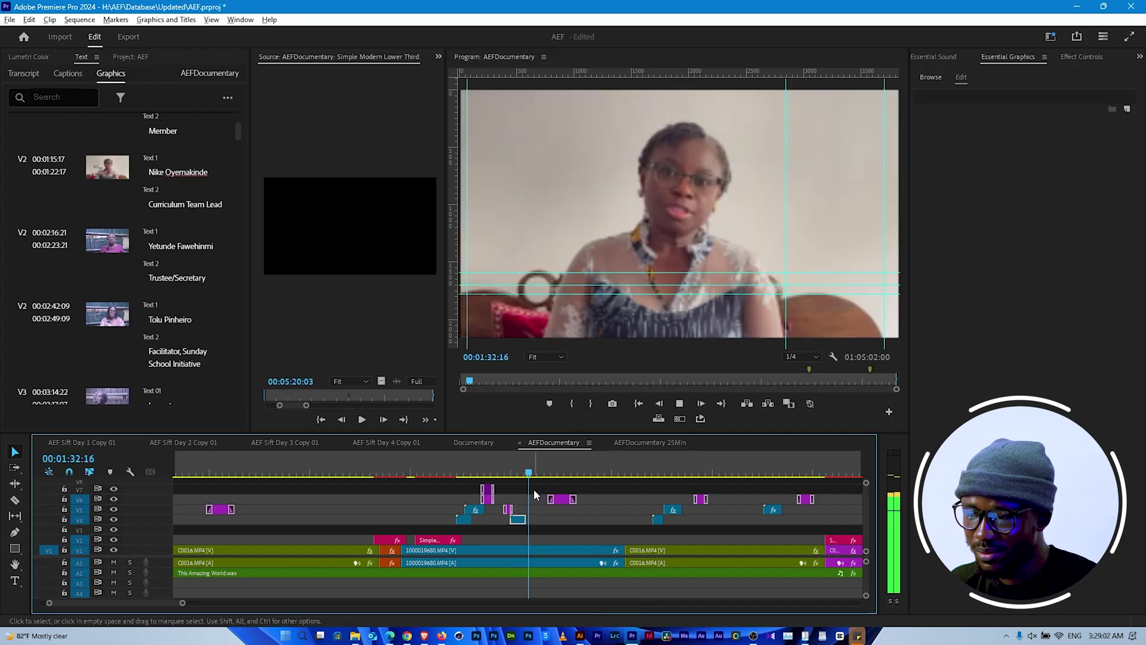
key("space")
Select the interview clip 1000019680.MP4, set the program playback resolution to Full, and go back to the B-roll at 00:01:23:00.
key("d")
left_click(800, 357)
left_click(794, 367)
key("Up")
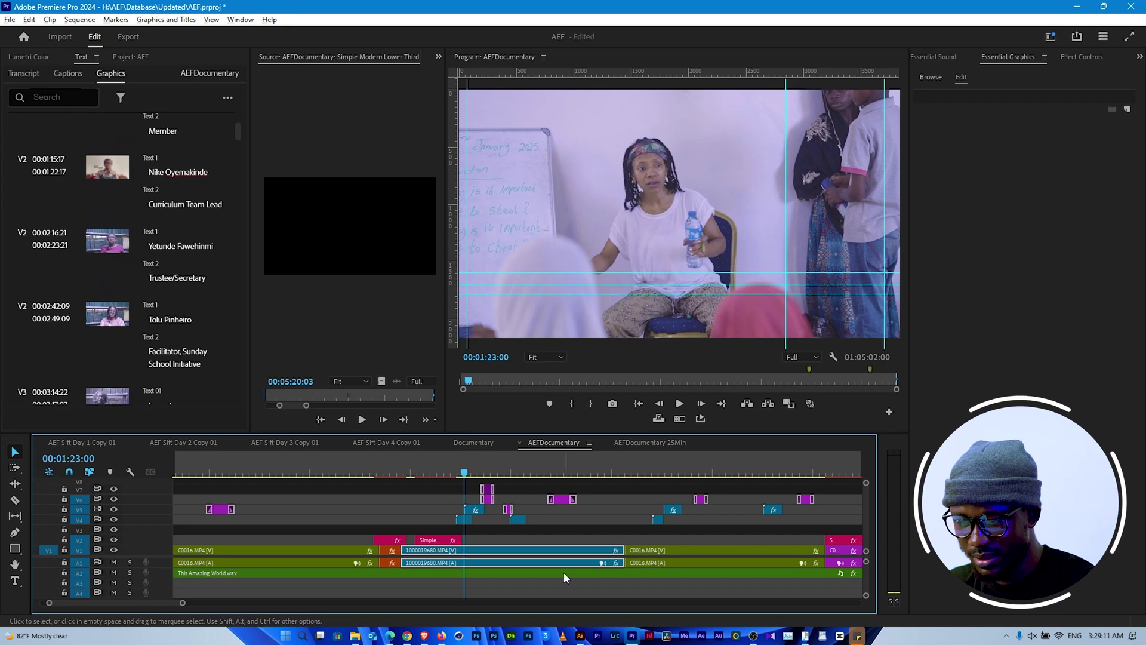
Preview the B-roll over the next C0016.MP4 interview, including the farming shot at 00:02:09:09.
left_click(696, 475)
key("space")
key("space")
scroll(758, 498, "down", 3)
left_click(633, 473)
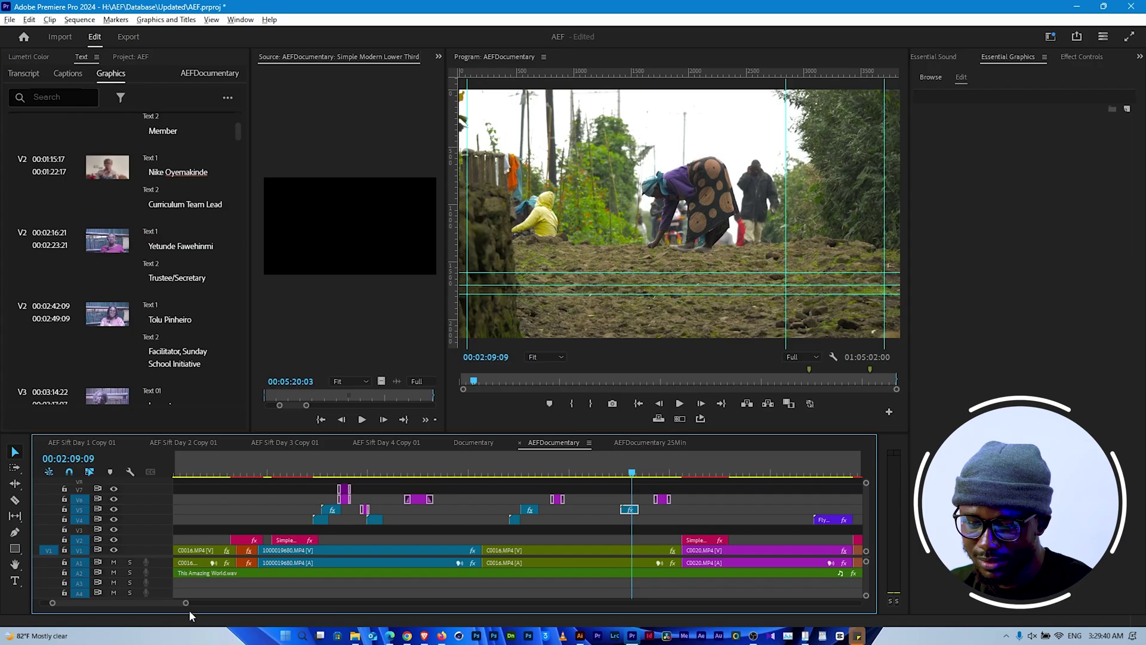
Inspect the Teacher Training program title above IMG_1730.MOV and toggle the output of video track V2.
left_click_drag(186, 602, 394, 604)
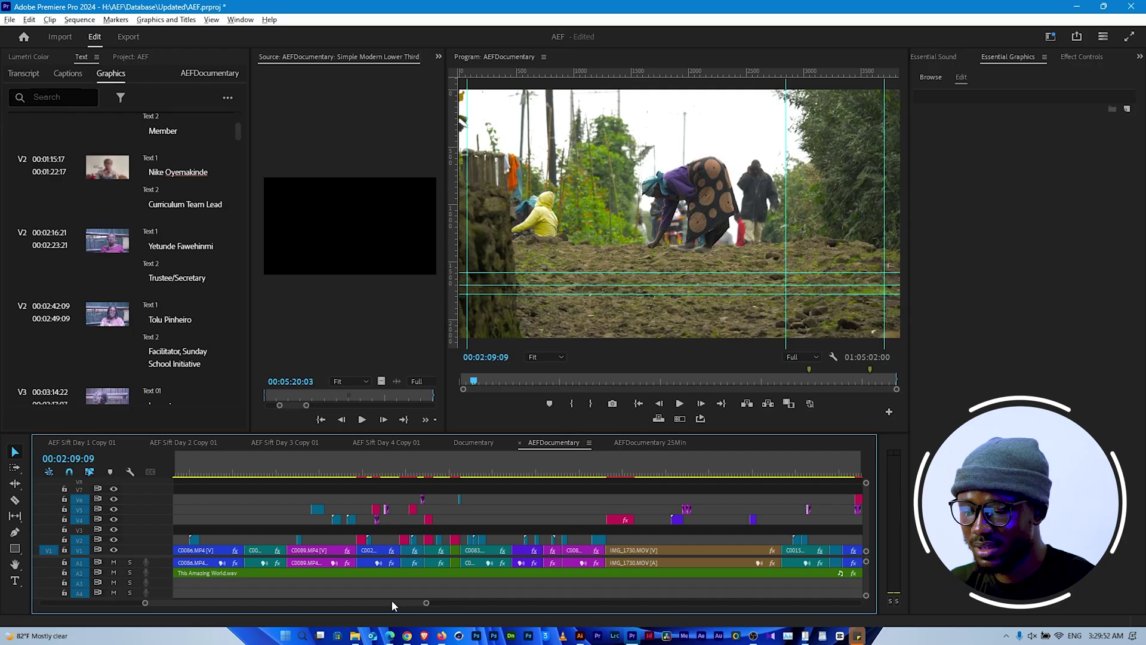
left_click(621, 519)
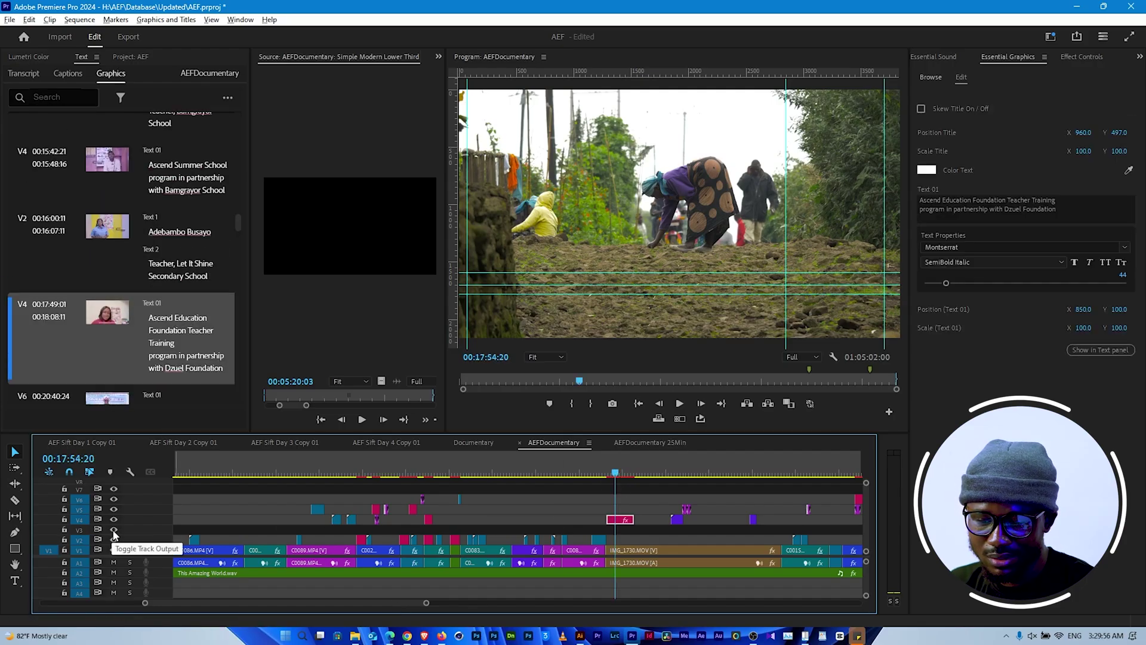
left_click(114, 538)
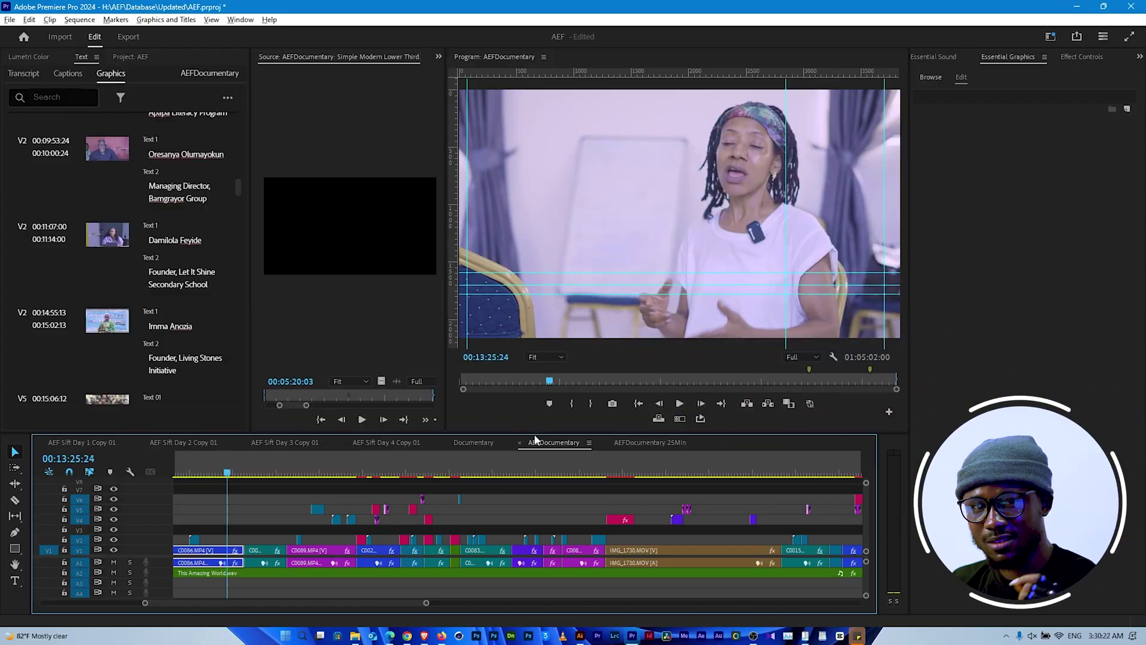
In the AEFDocumentary sequence, mark an In point at 00:22:01:05, where the Experience title starts.
left_click(657, 442)
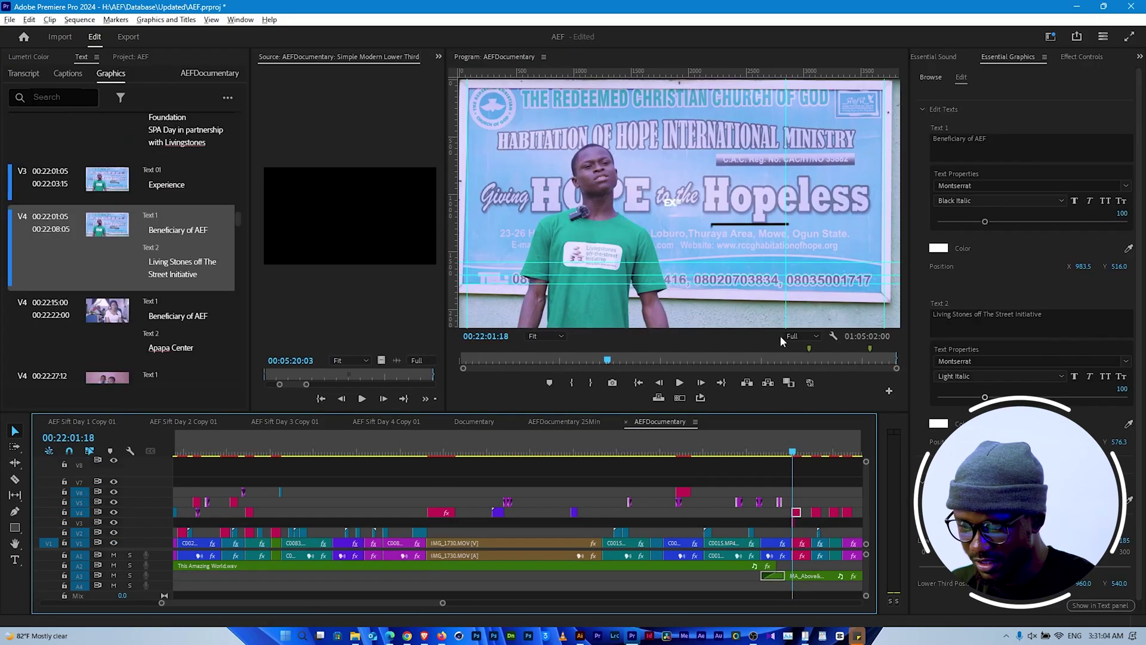
scroll(766, 498, "right", 3)
scroll(621, 495, "down", 3)
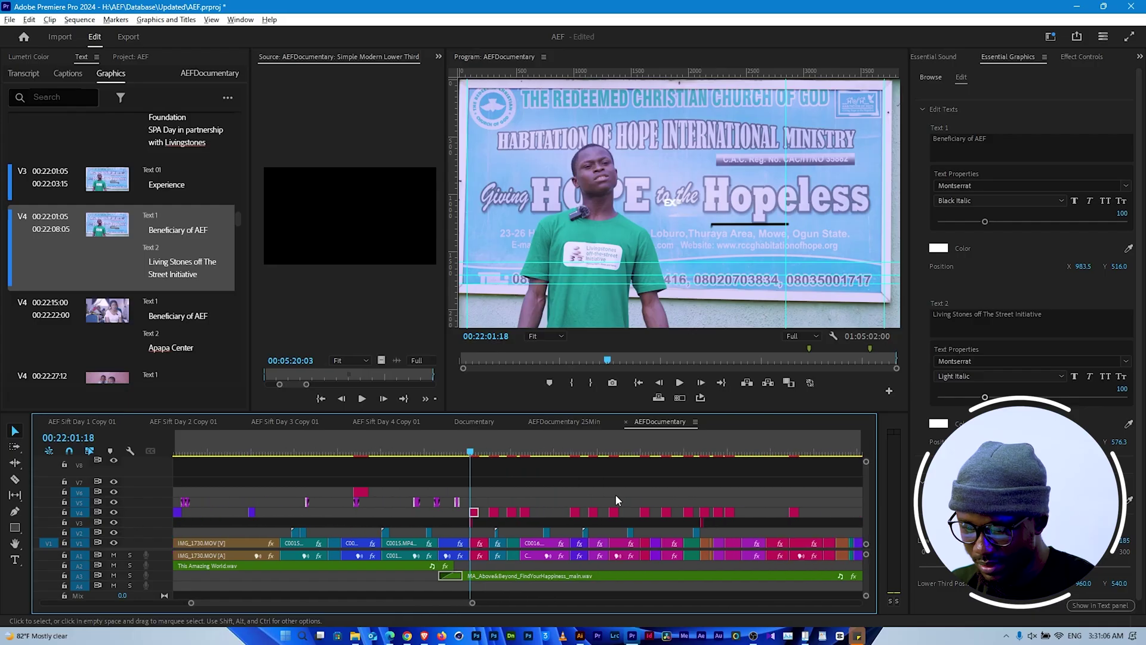
key("Up")
key("i")
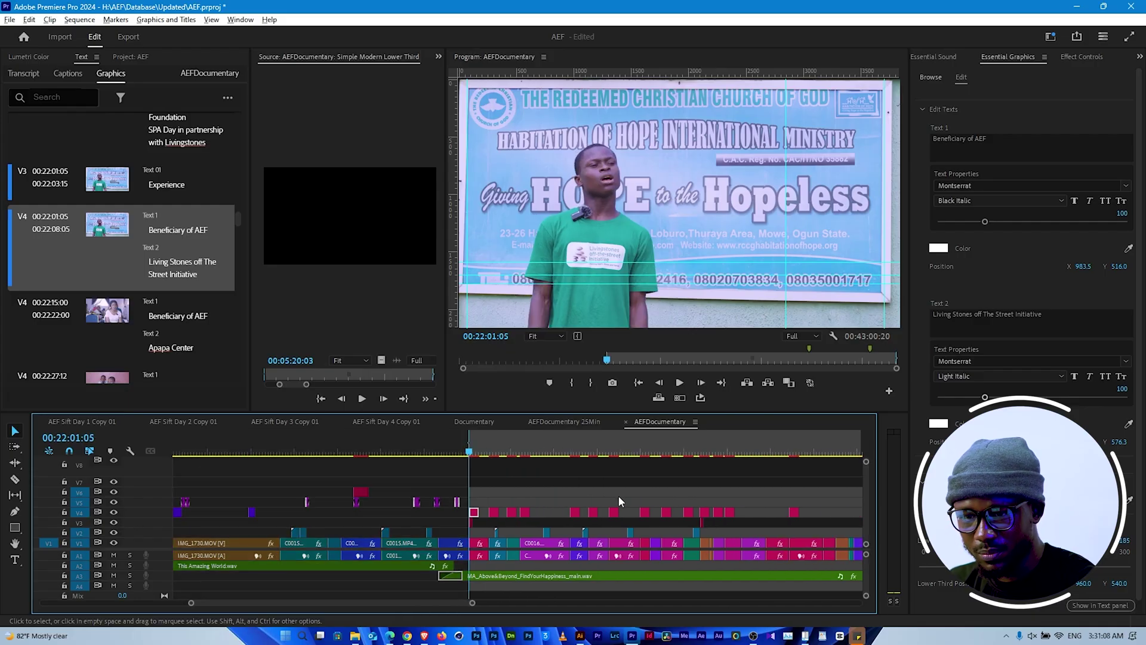
Mark the Out point at 00:24:41:06, where the Changes title starts, and return to the Experience title.
scroll(620, 497, "down", 5)
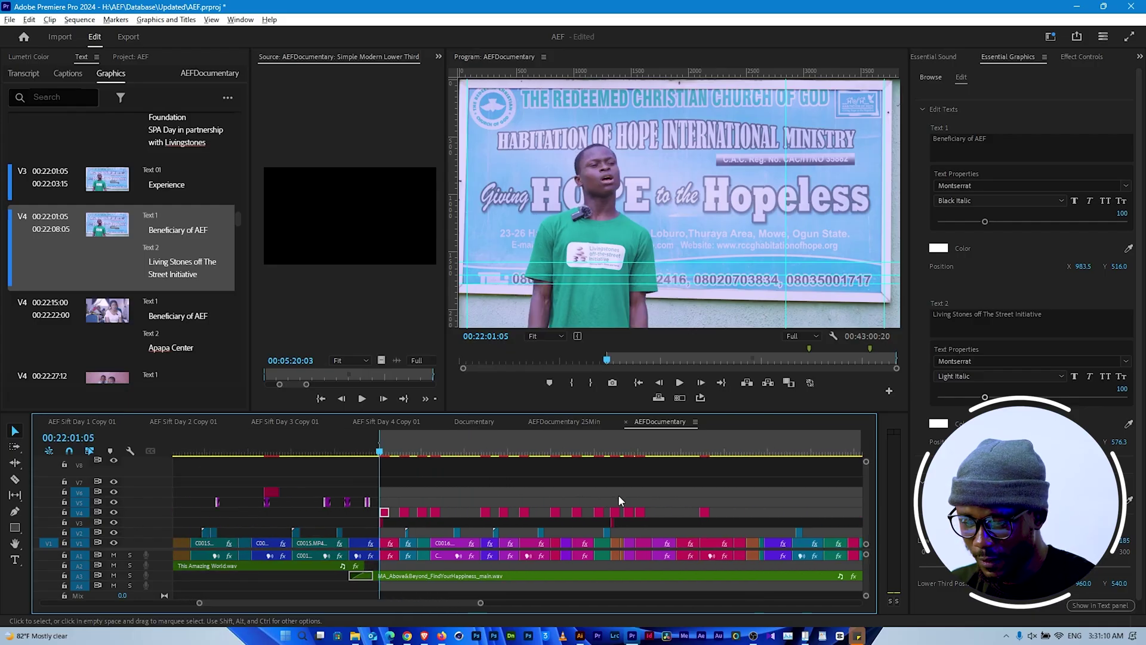
scroll(626, 495, "up", 2)
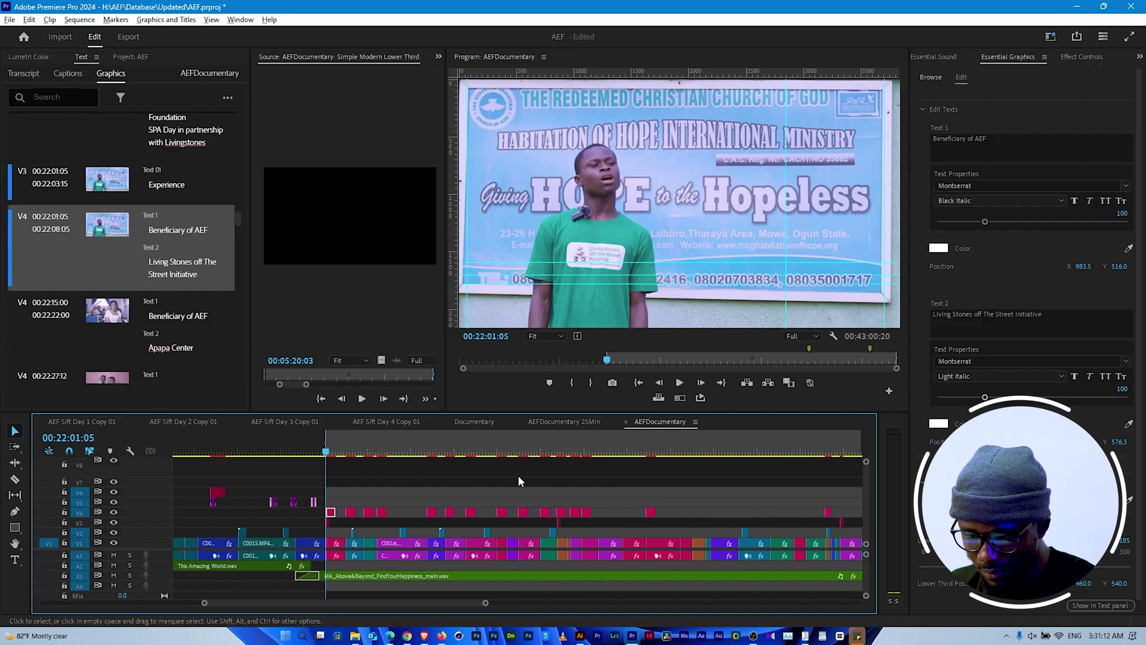
left_click_drag(570, 450, 560, 460)
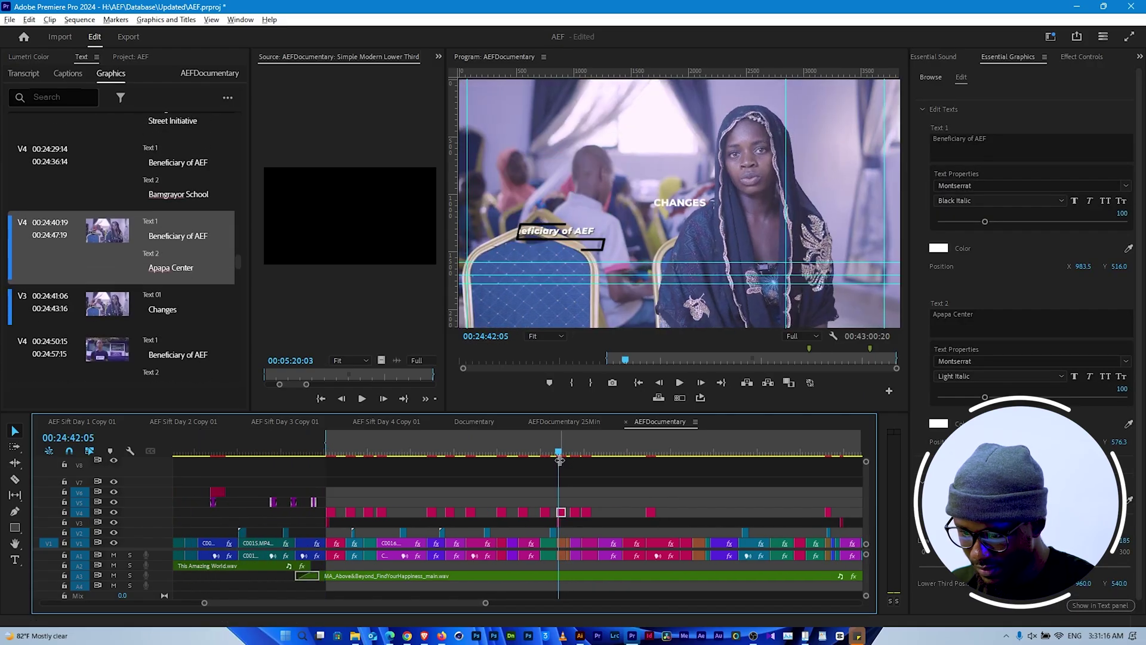
left_click_drag(560, 465, 559, 466)
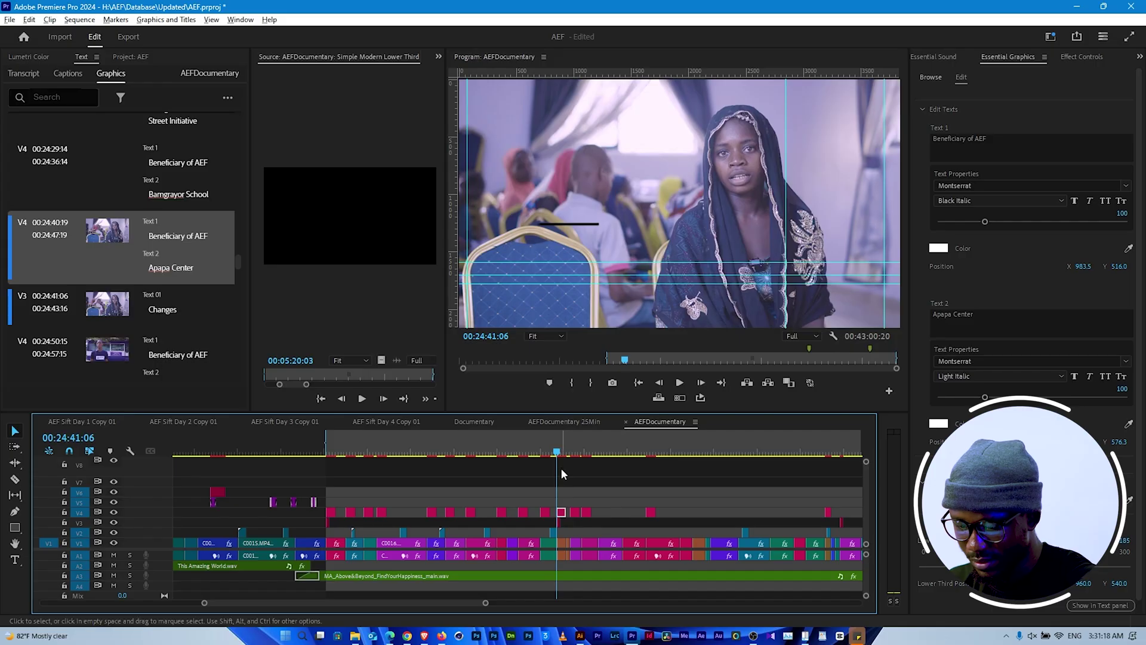
key("o")
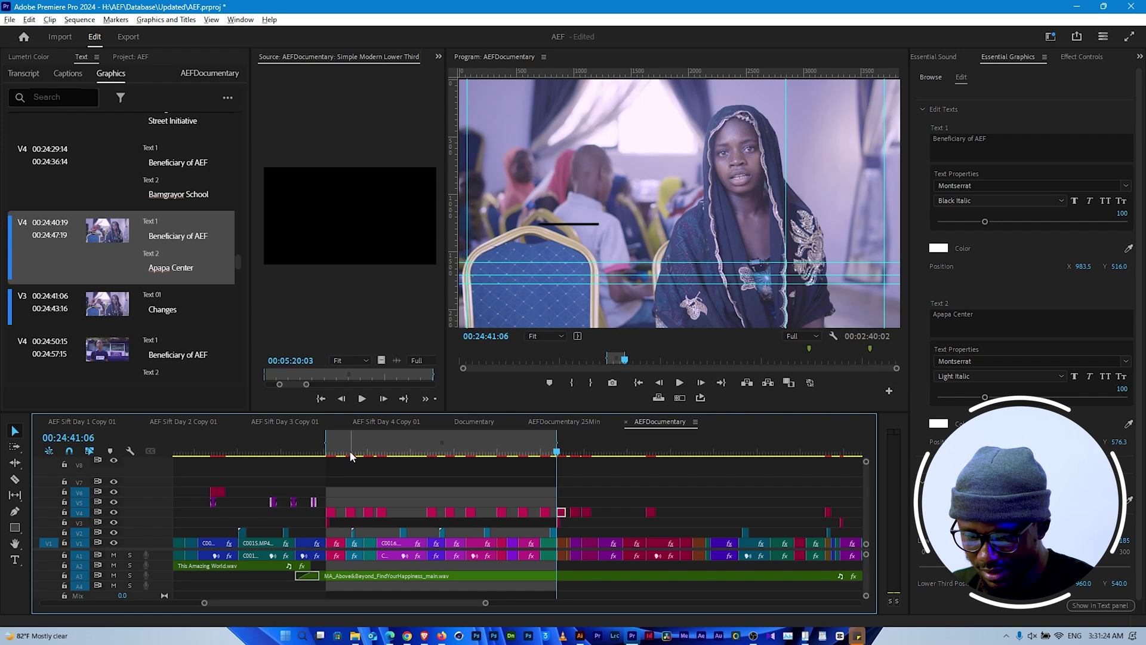
left_click_drag(333, 453, 330, 459)
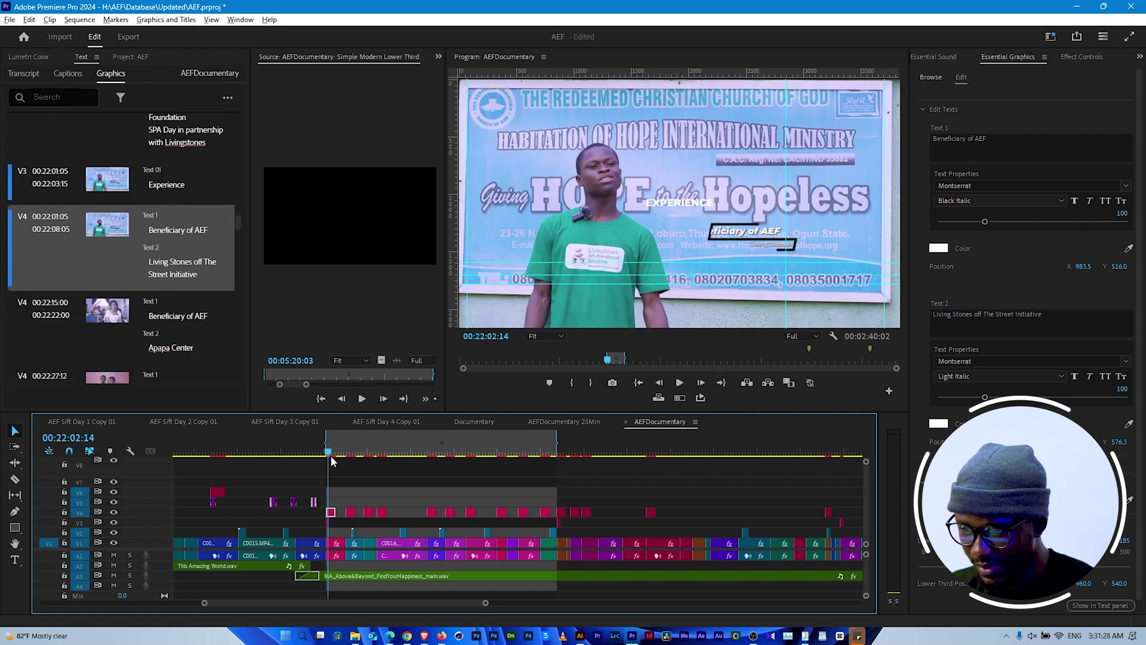
Open the AEFDocumentary 25Min sequence, search its graphics text for "expe", and go to the Experience title near 00:10:34:21.
left_click(578, 420)
left_click_drag(199, 605, 120, 602)
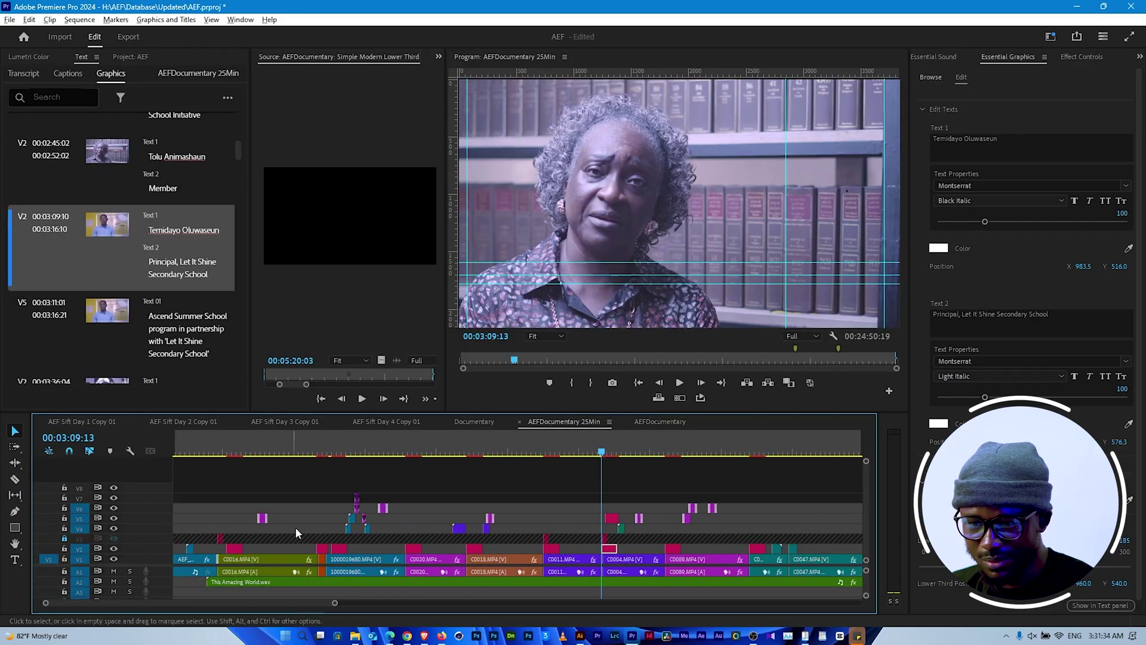
left_click(88, 62)
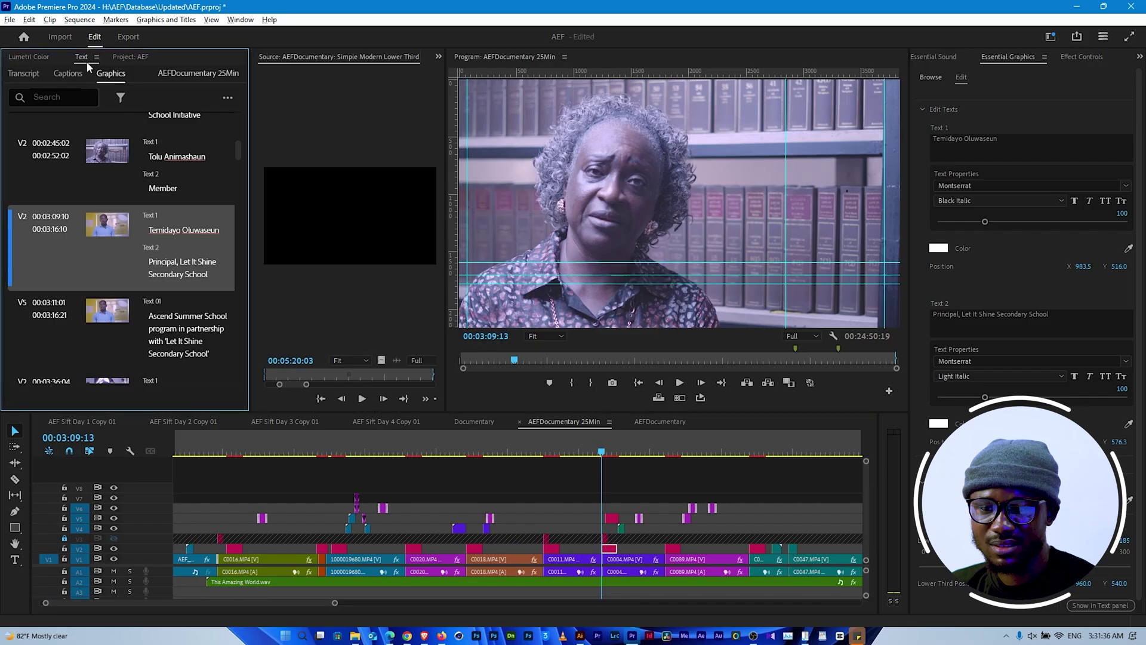
left_click(240, 19)
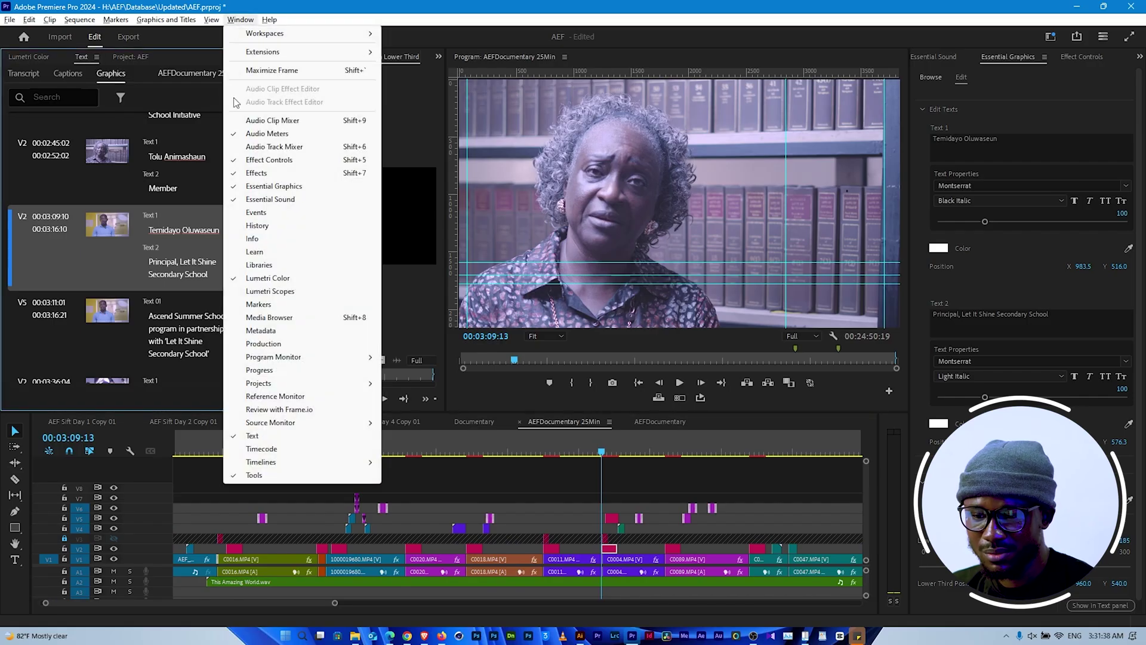
left_click(76, 97)
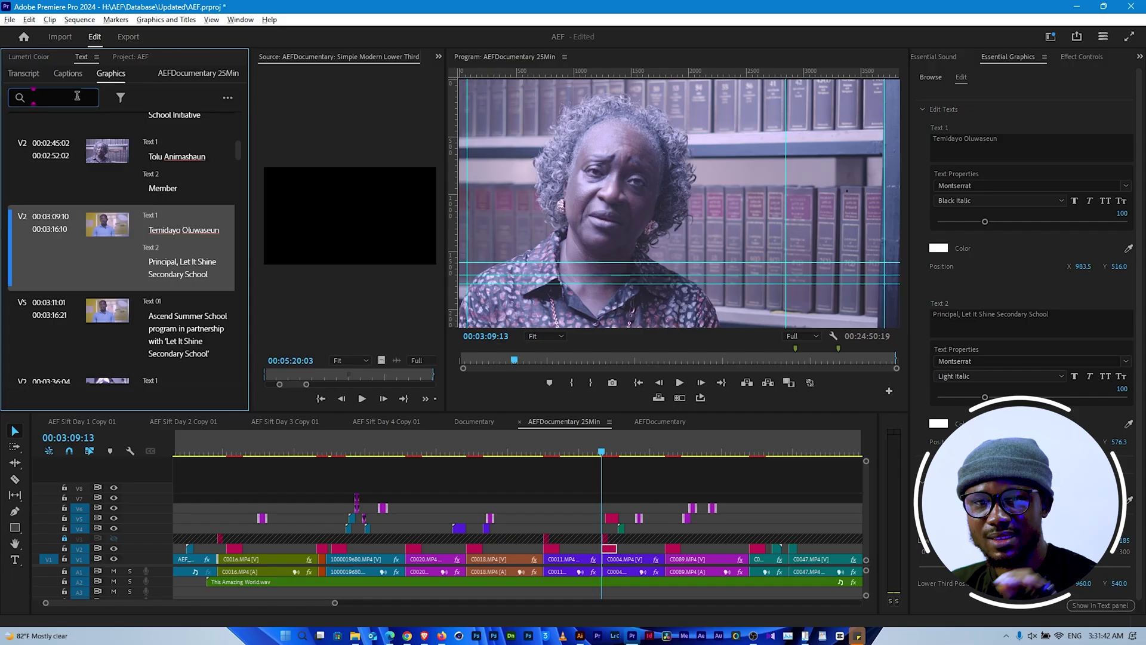
type("experie")
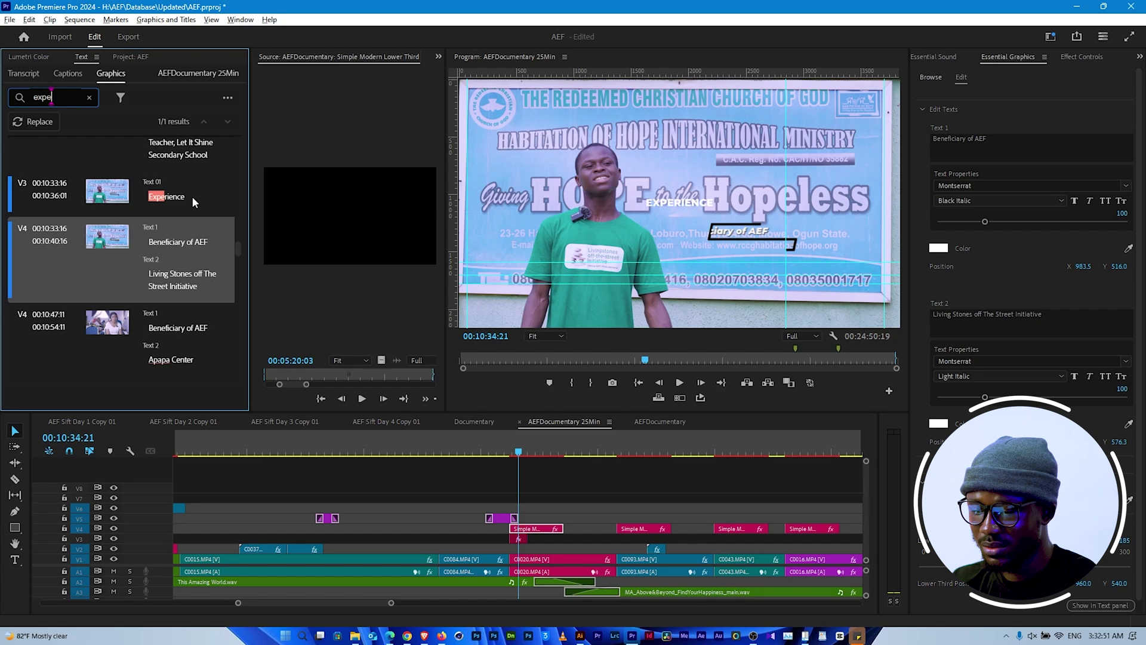
scroll(686, 512, "right", 4)
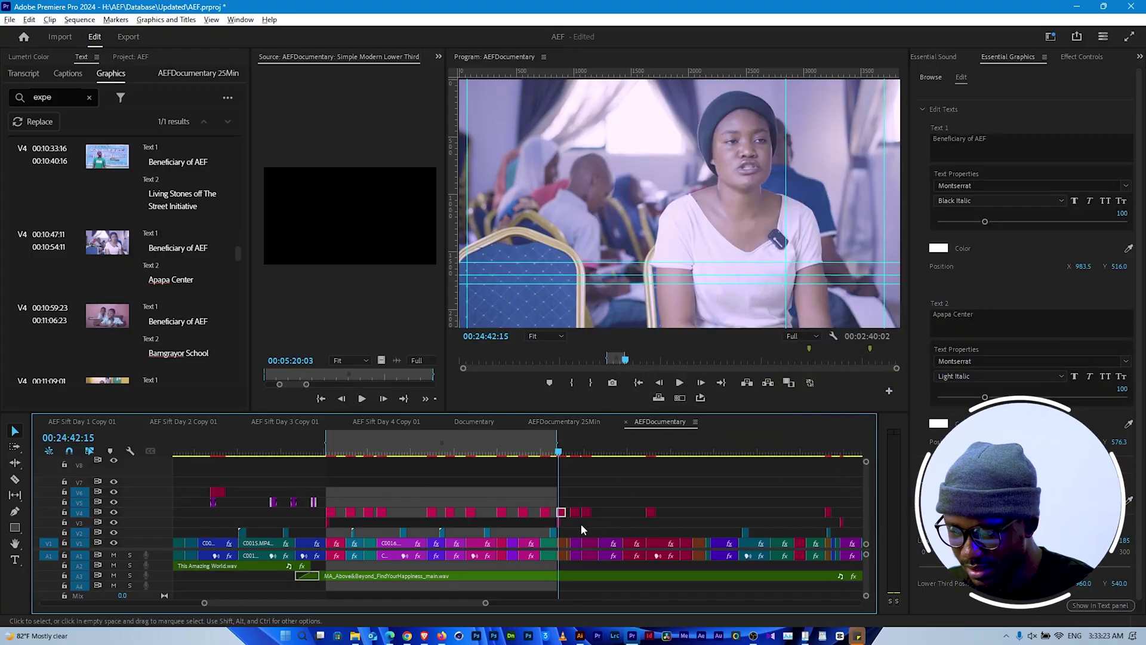
Back in the AEFDocumentary sequence, mark an In point at 00:27:57:12, where the Before Vs After title starts.
key("minus")
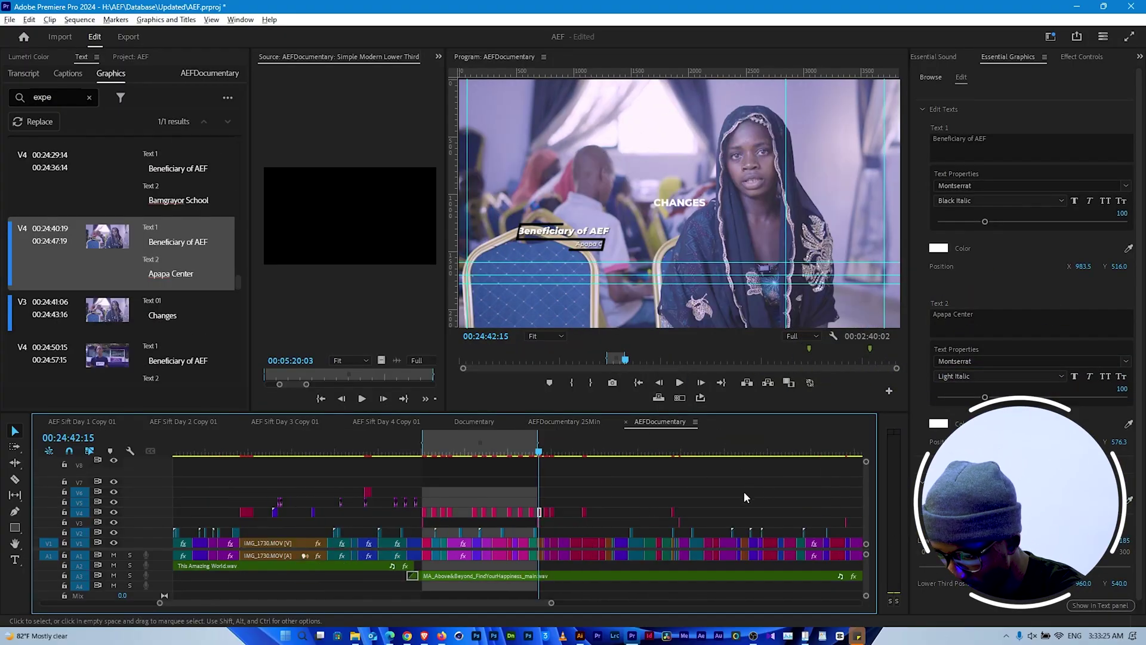
scroll(664, 495, "down", 5)
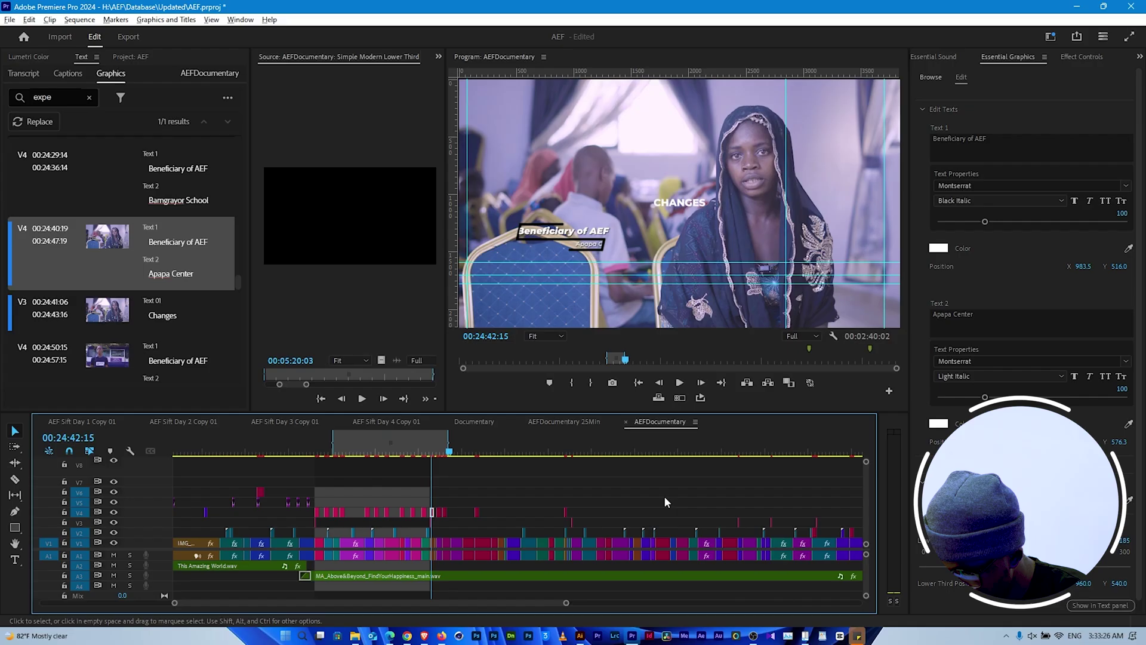
left_click(435, 456)
left_click_drag(431, 455, 431, 456)
key("i")
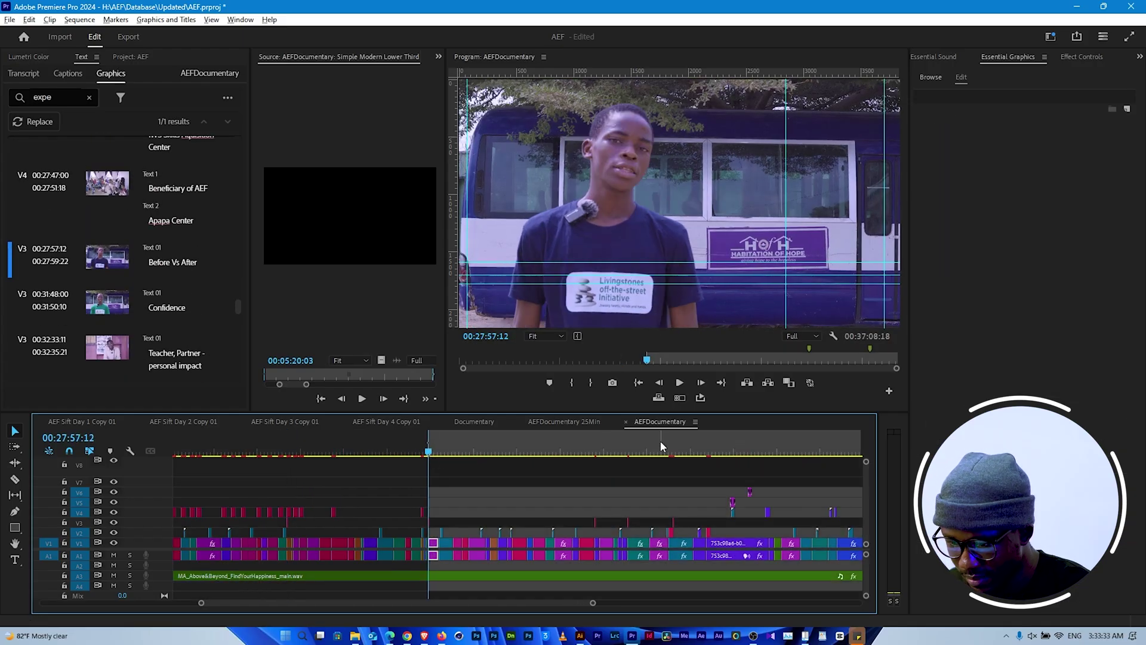
Mark the Out point at 00:31:48:00, where the Confidence title starts, to measure the Before Vs After section.
left_click(601, 449)
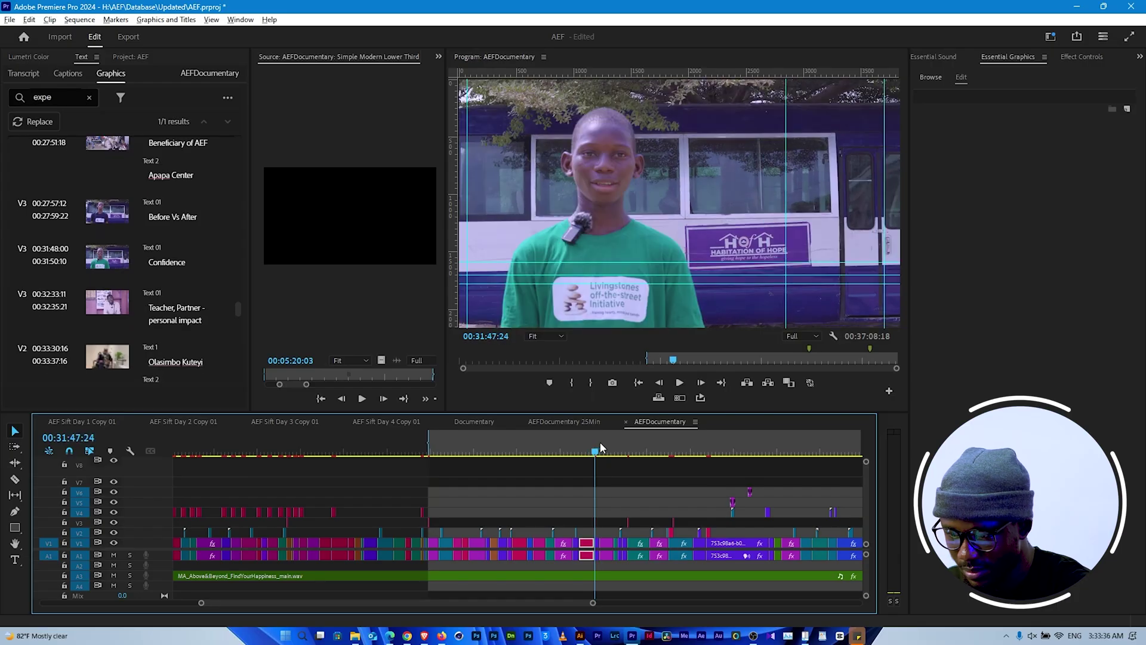
key("Right")
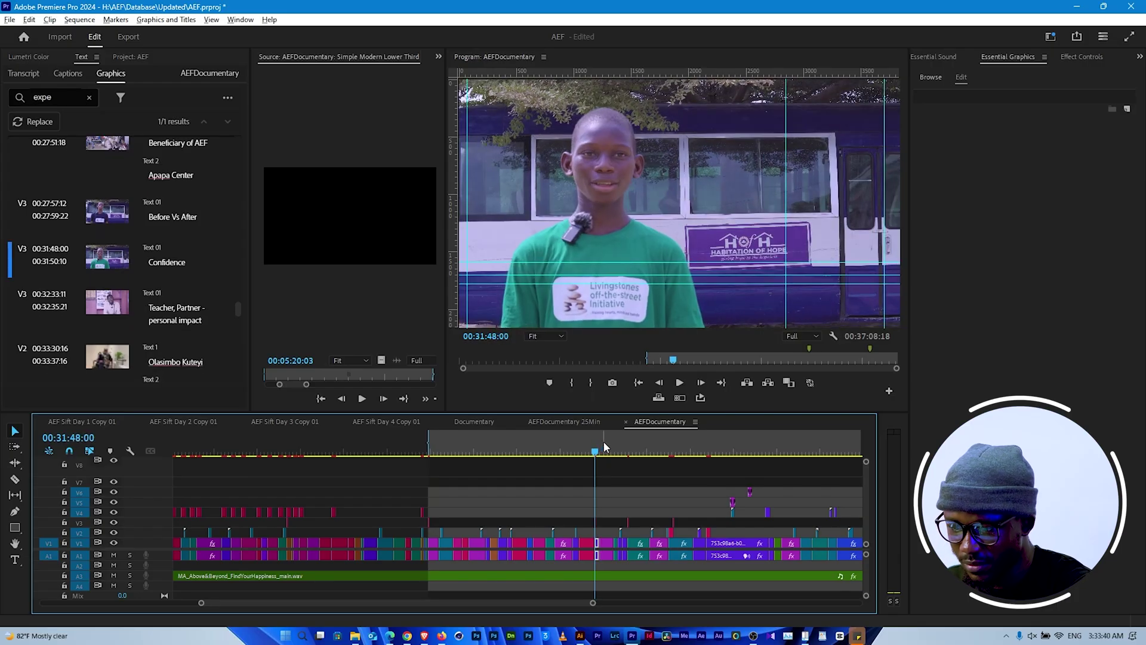
key("o")
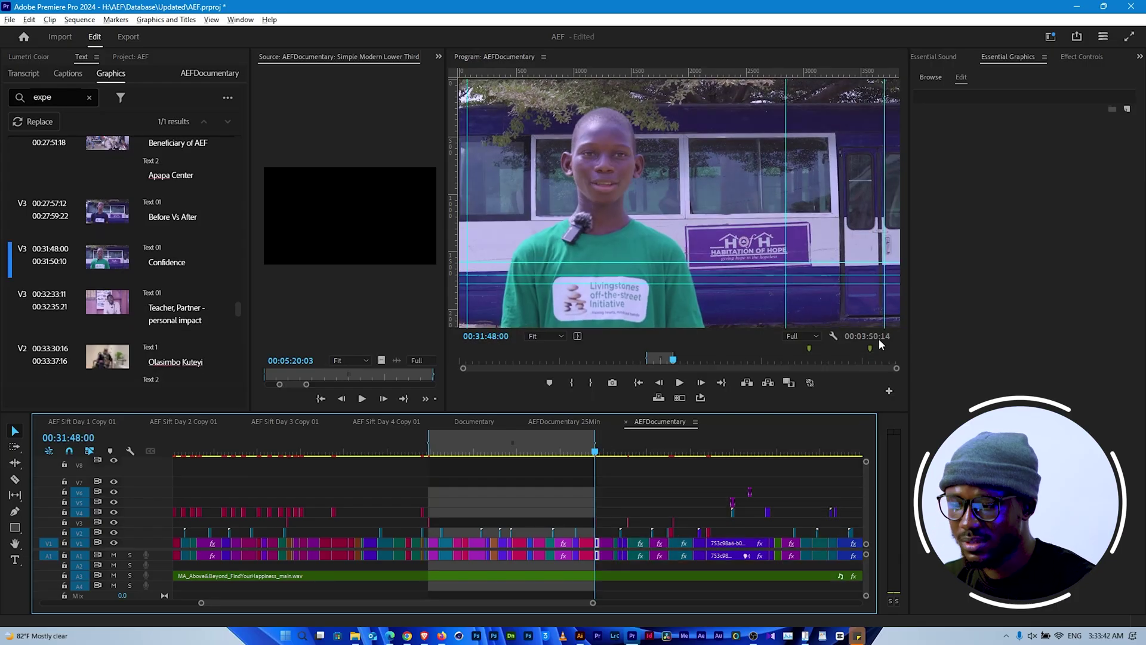